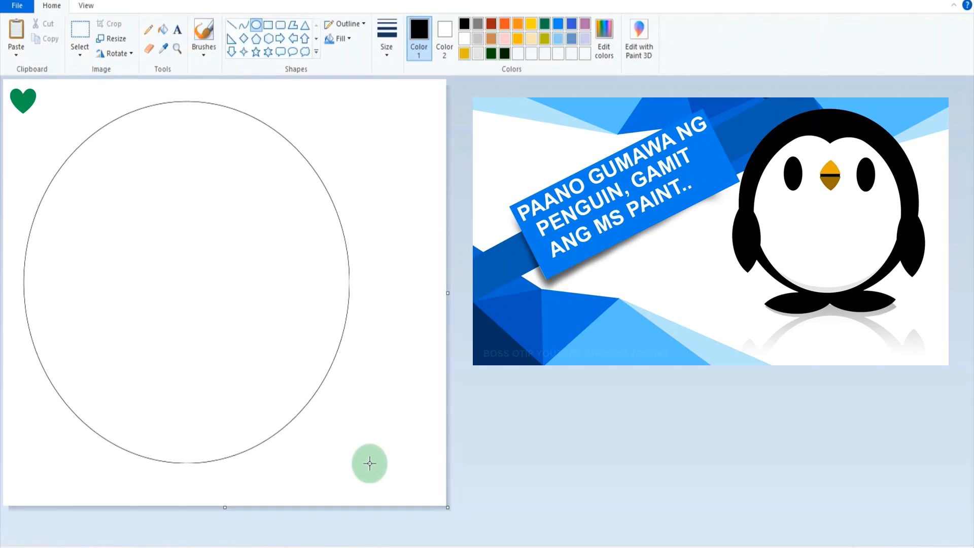
Reposition the large oval toward the canvas's lower middle and draw a slightly smaller oval inside it.
drag(298, 411, 321, 422)
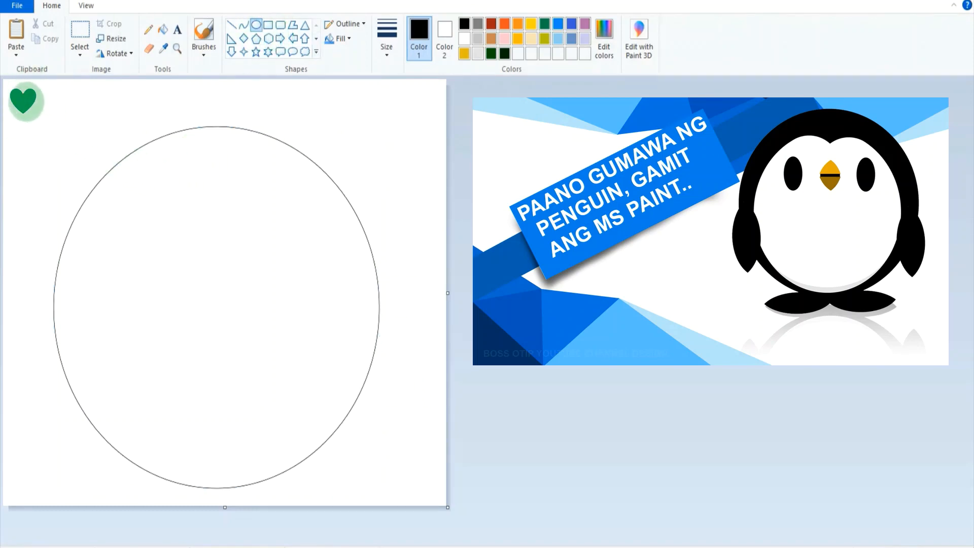
drag(23, 100, 285, 389)
drag(237, 314, 267, 352)
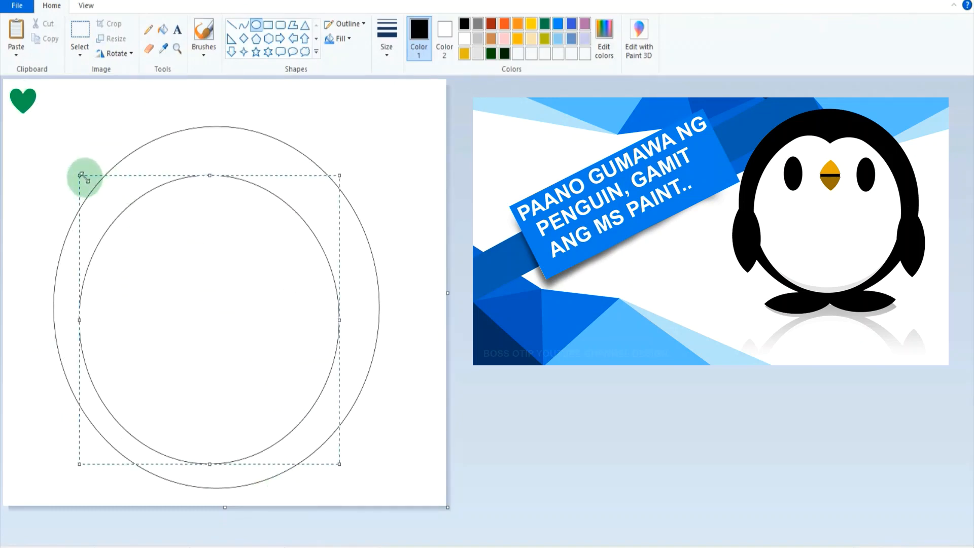
drag(81, 174, 53, 132)
drag(173, 239, 193, 243)
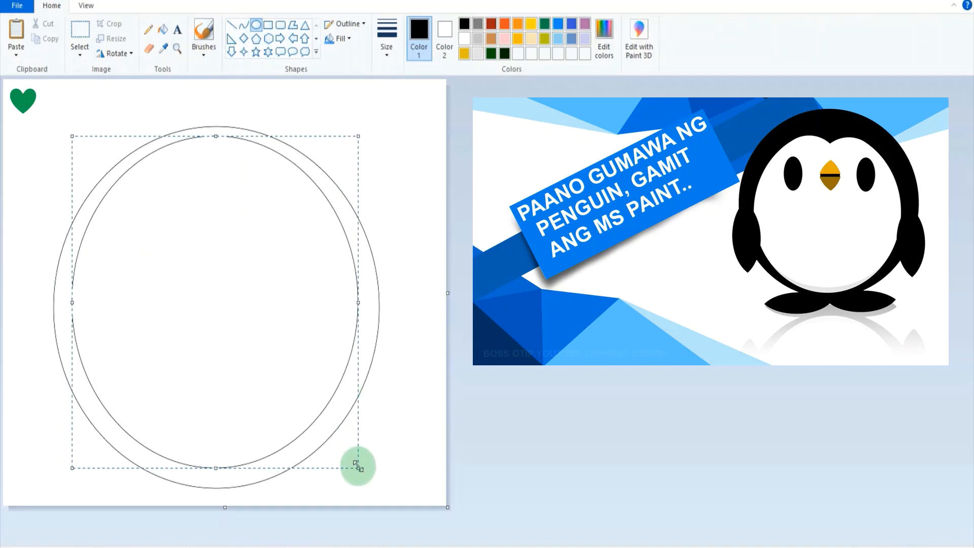
Shrink the inner oval and position it horizontally centred near the top of the large oval.
drag(359, 468, 347, 463)
drag(284, 376, 294, 378)
drag(352, 462, 347, 456)
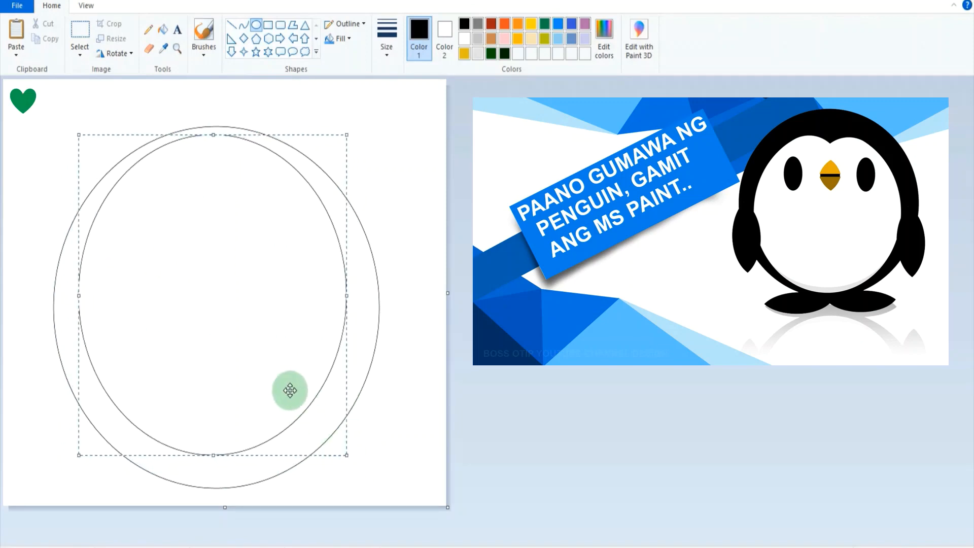
drag(289, 391, 292, 391)
mouse_move(355, 455)
mouse_down()
mouse_move(343, 458)
mouse_move(345, 448)
mouse_up()
drag(311, 401, 312, 401)
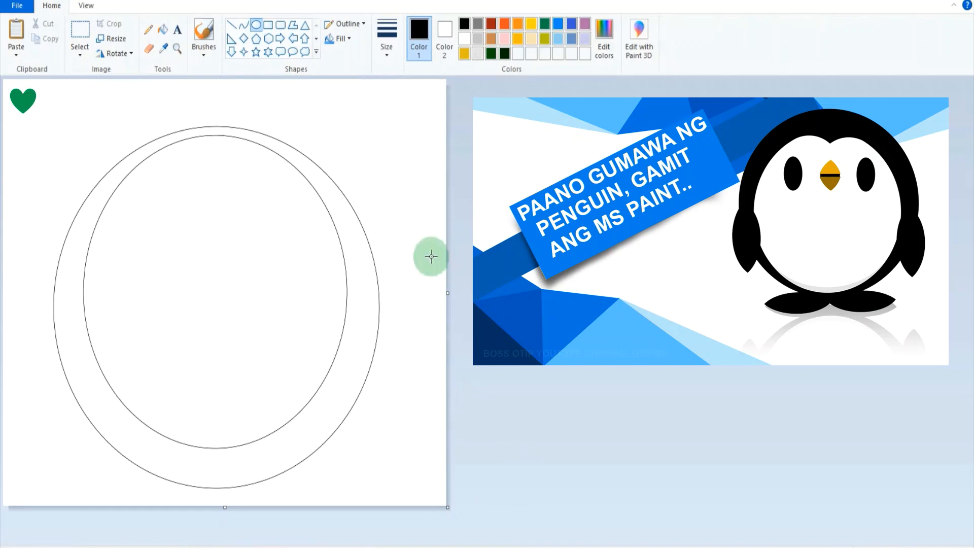
Shift both nested ovals toward the canvas's left edge and draw a small oval in the freed lower-right corner.
click(81, 37)
drag(39, 118, 349, 468)
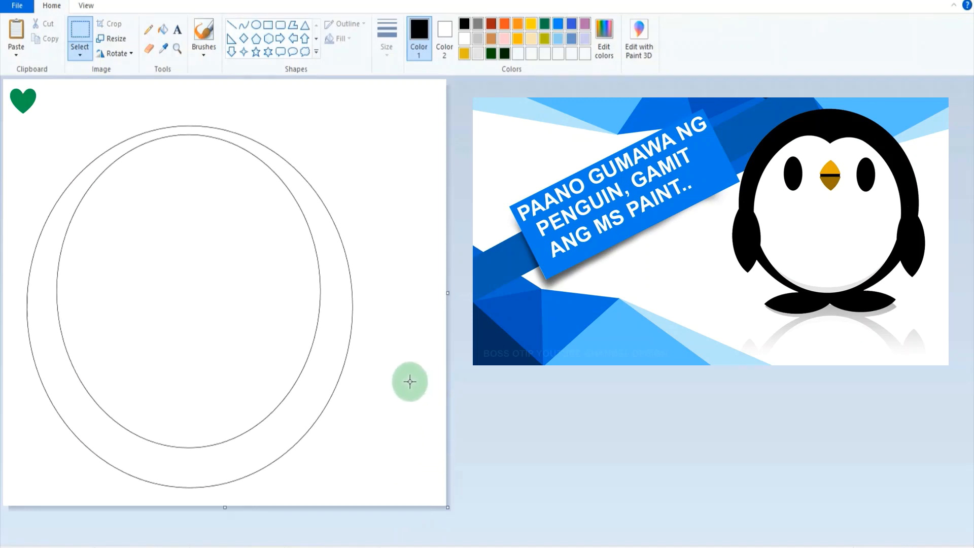
click(256, 24)
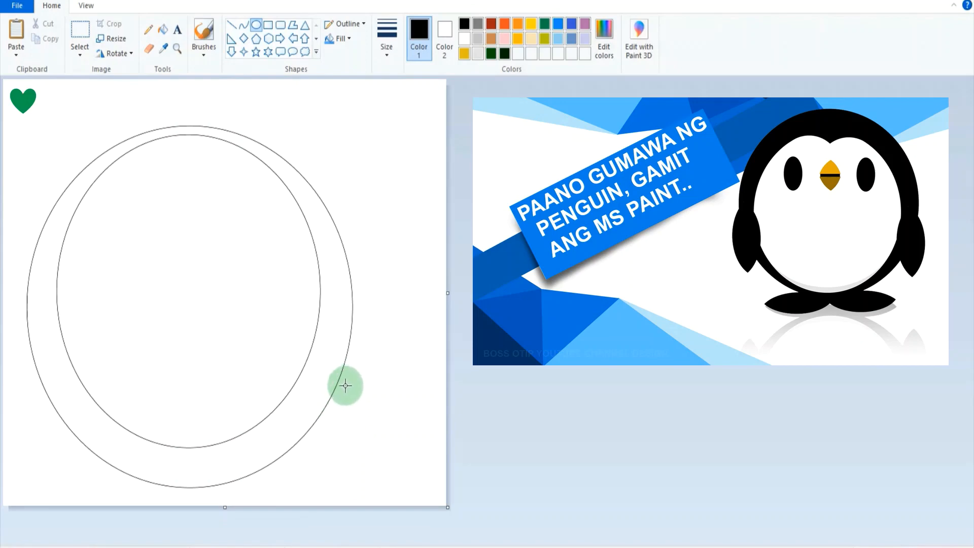
mouse_move(340, 393)
mouse_down()
mouse_move(404, 481)
mouse_move(440, 504)
mouse_up()
mouse_move(421, 463)
mouse_down()
mouse_move(429, 455)
mouse_move(250, 406)
mouse_move(422, 473)
mouse_up()
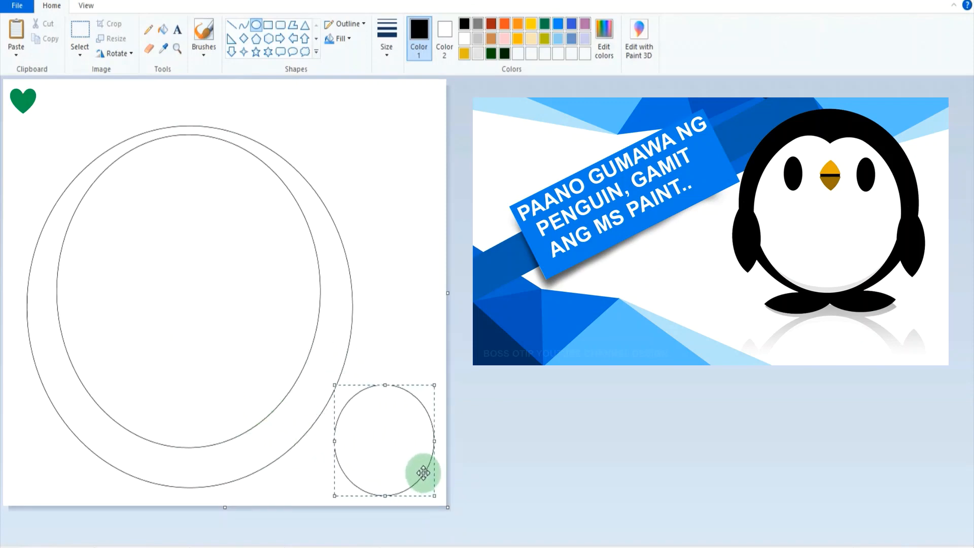
Using a free-form selection, place two overlapping copies of the small oval side by side along the inner oval's bottom edge.
click(81, 51)
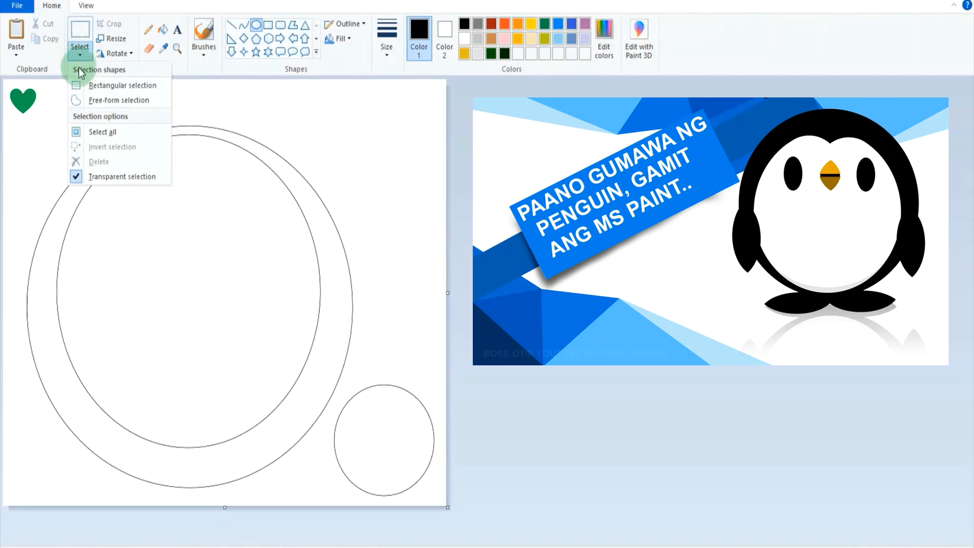
click(107, 100)
mouse_move(363, 375)
mouse_down()
mouse_move(331, 405)
mouse_move(328, 463)
mouse_move(349, 491)
mouse_move(391, 505)
mouse_move(432, 482)
mouse_move(441, 428)
mouse_move(396, 361)
mouse_move(394, 388)
mouse_move(356, 359)
mouse_move(159, 325)
mouse_up()
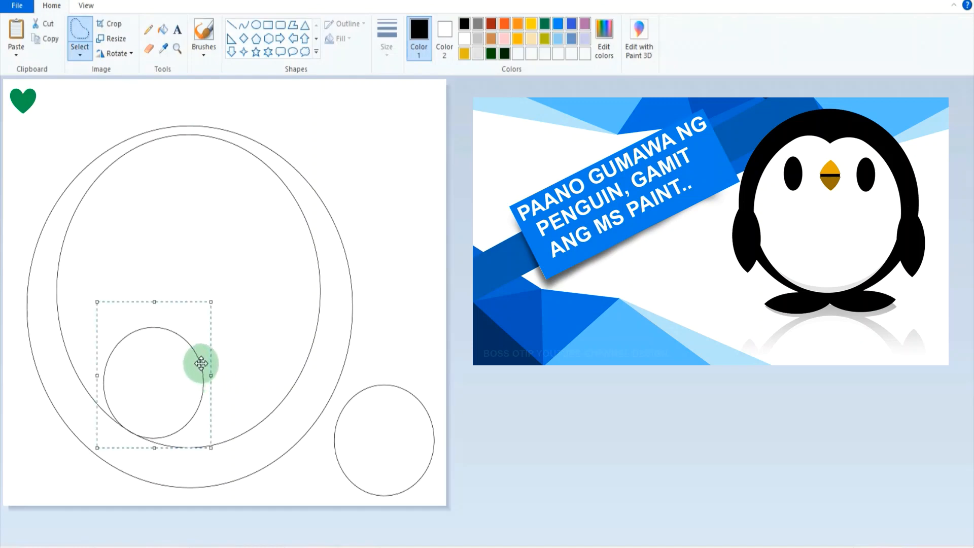
drag(205, 360, 272, 358)
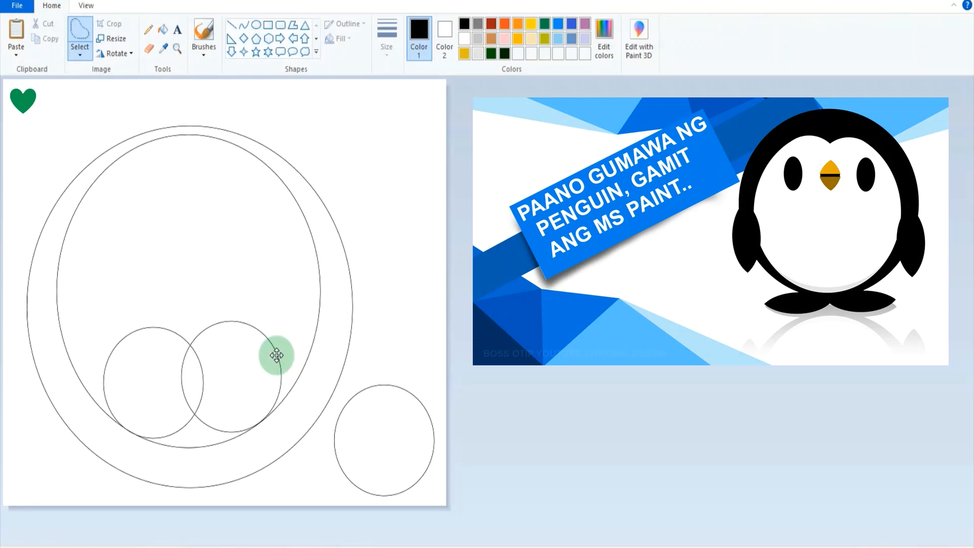
drag(274, 357, 274, 357)
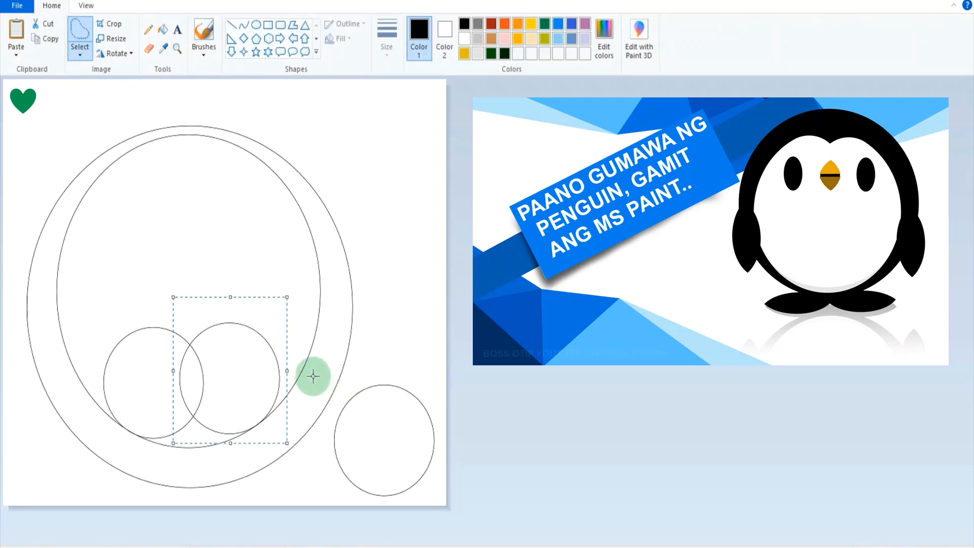
click(360, 333)
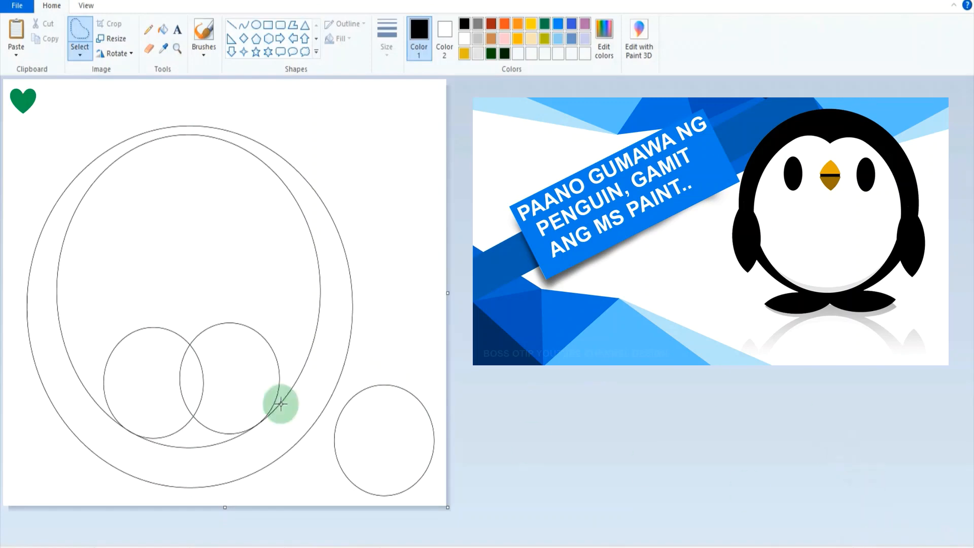
Brush white over the left small oval's outline where it merges with the inner oval's lower-left edge.
click(177, 49)
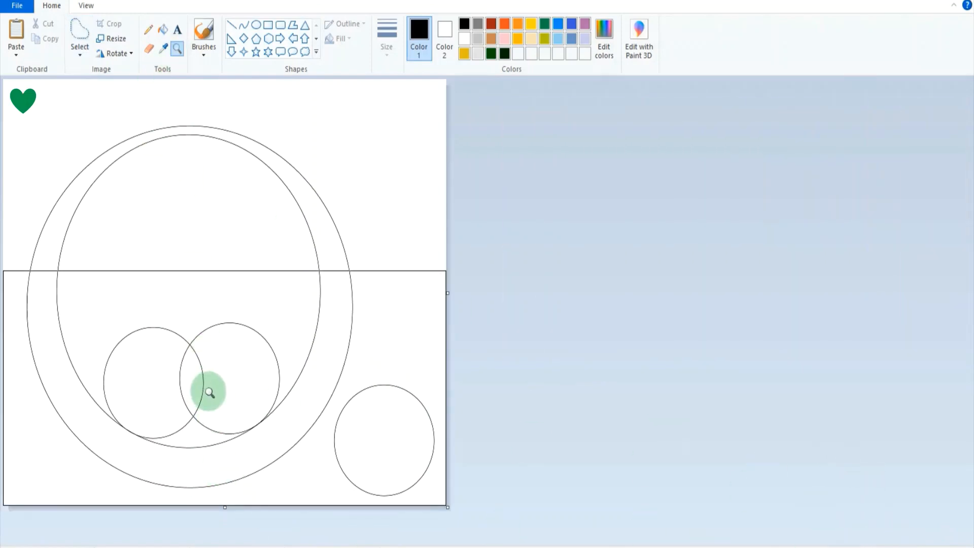
click(210, 392)
click(397, 382)
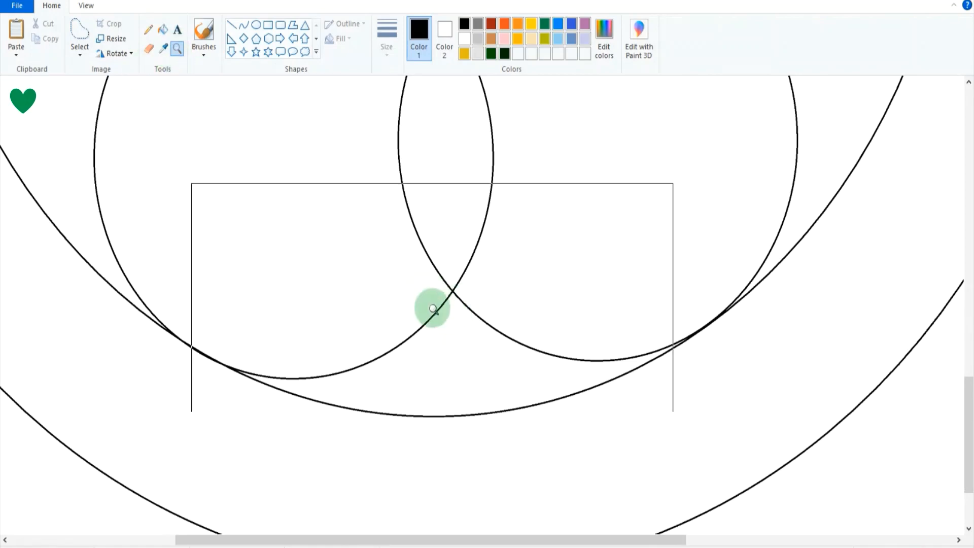
click(244, 327)
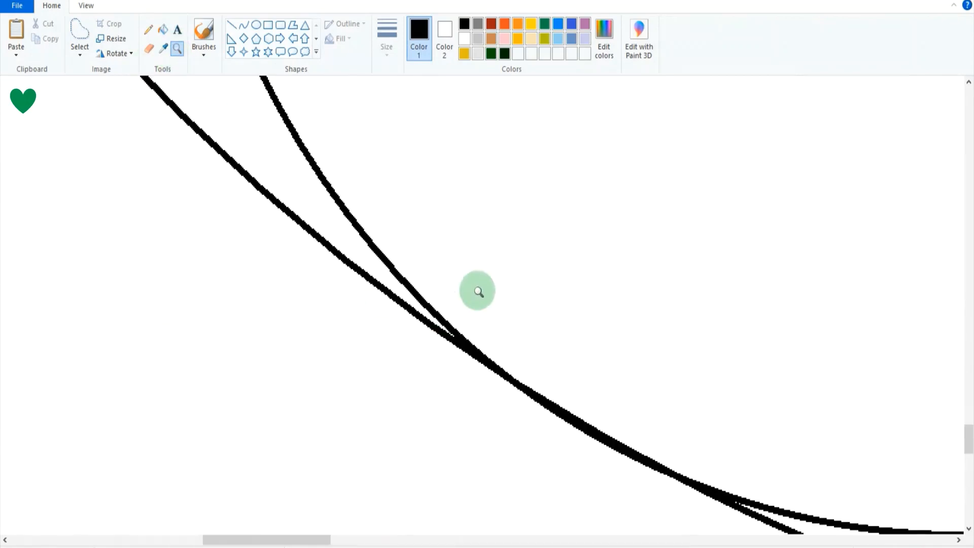
click(461, 327)
click(343, 246)
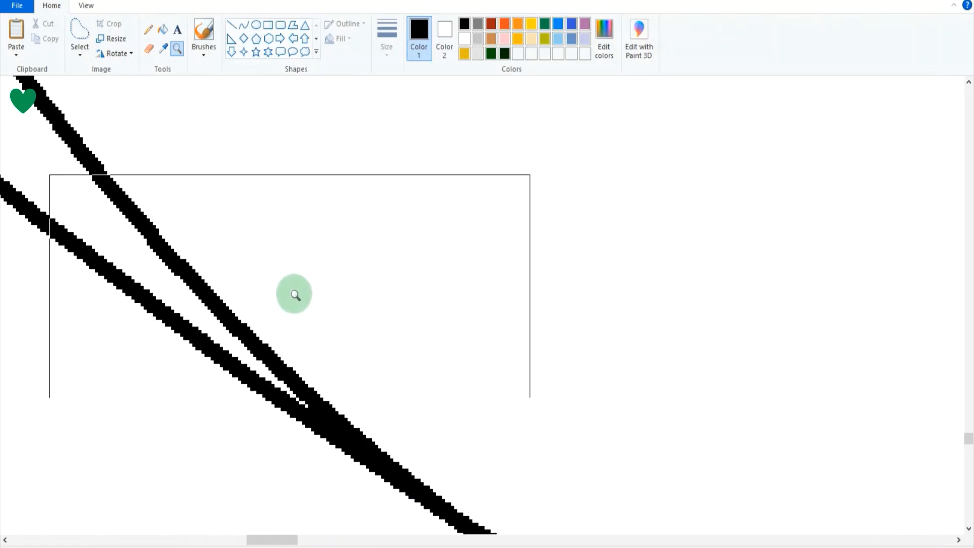
scroll(304, 314, down, 2)
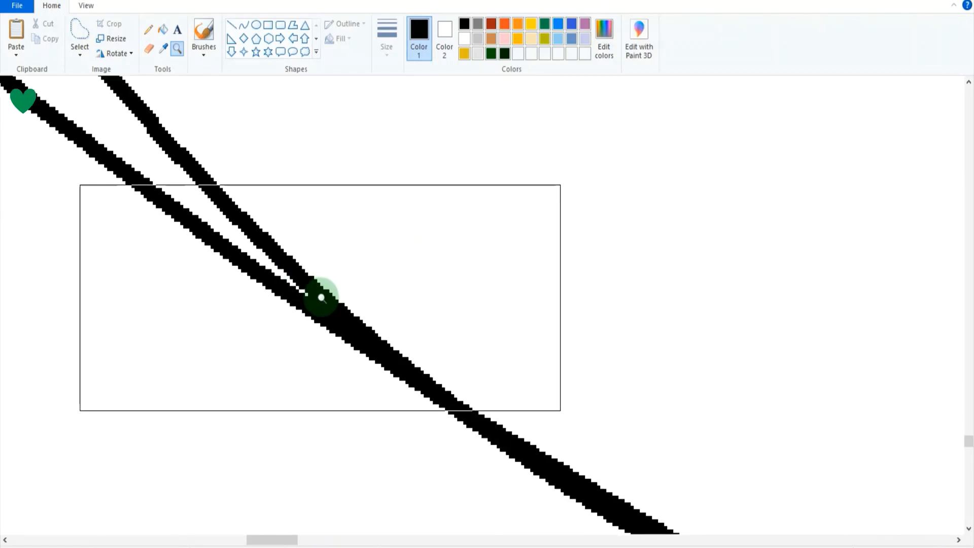
click(203, 31)
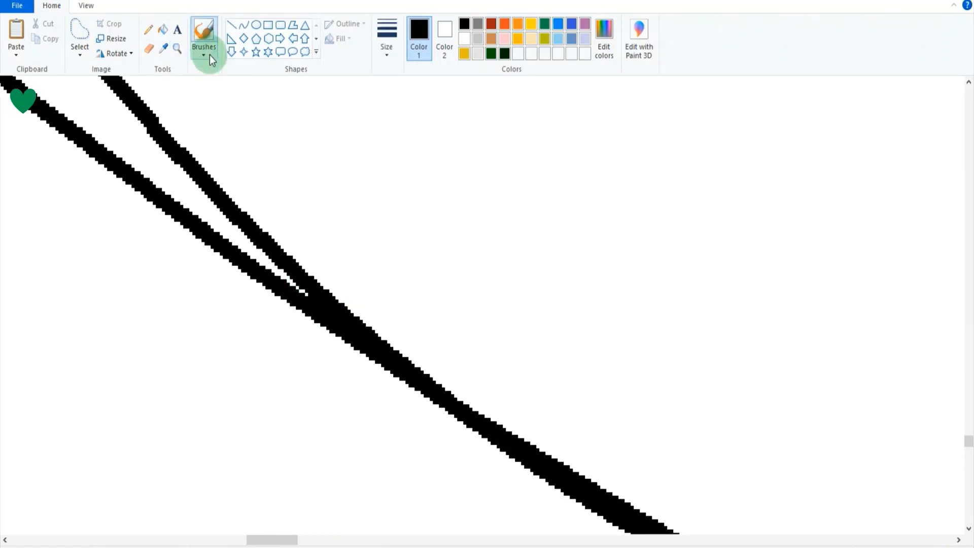
click(428, 32)
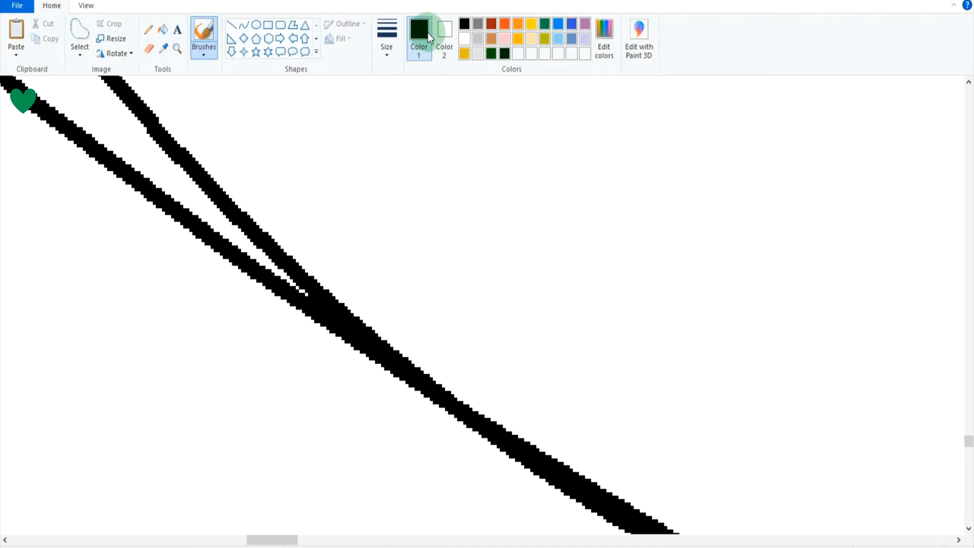
click(463, 40)
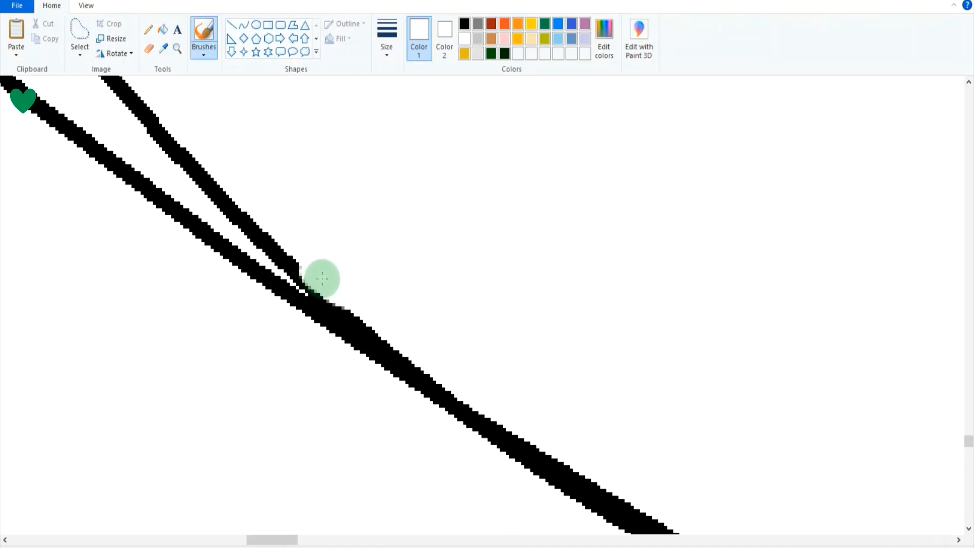
mouse_move(322, 279)
mouse_down()
mouse_move(405, 328)
mouse_move(371, 310)
mouse_up()
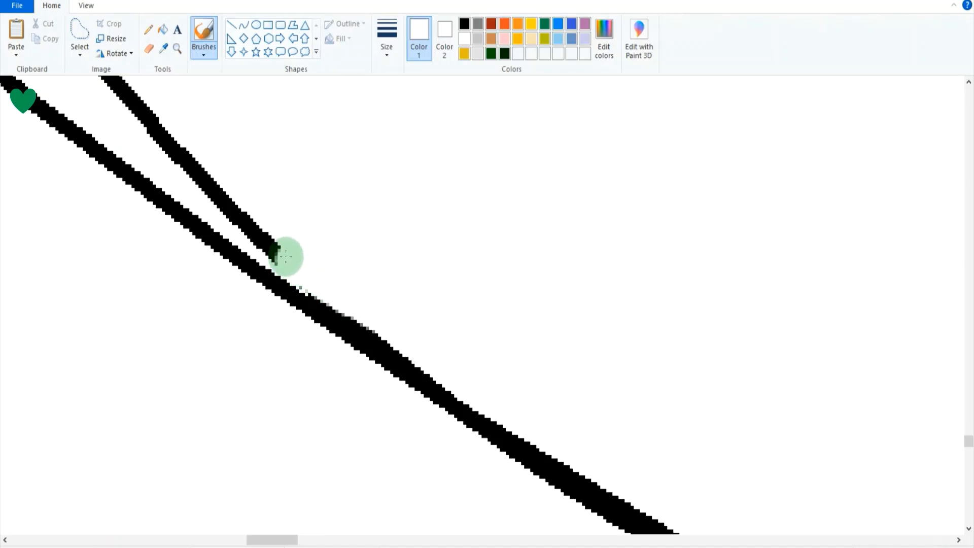
drag(285, 257, 178, 155)
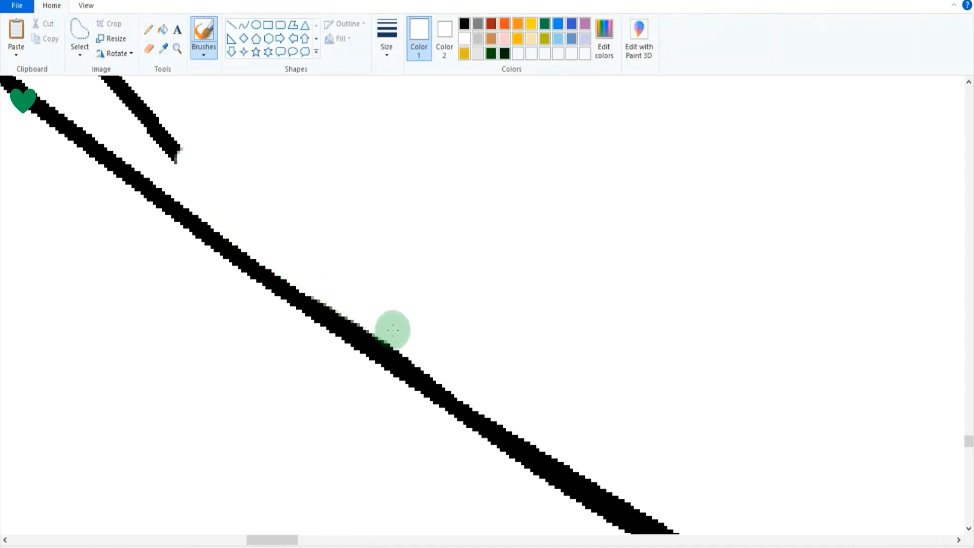
mouse_move(393, 330)
mouse_down()
mouse_move(467, 380)
mouse_move(283, 257)
mouse_up()
drag(426, 335, 361, 310)
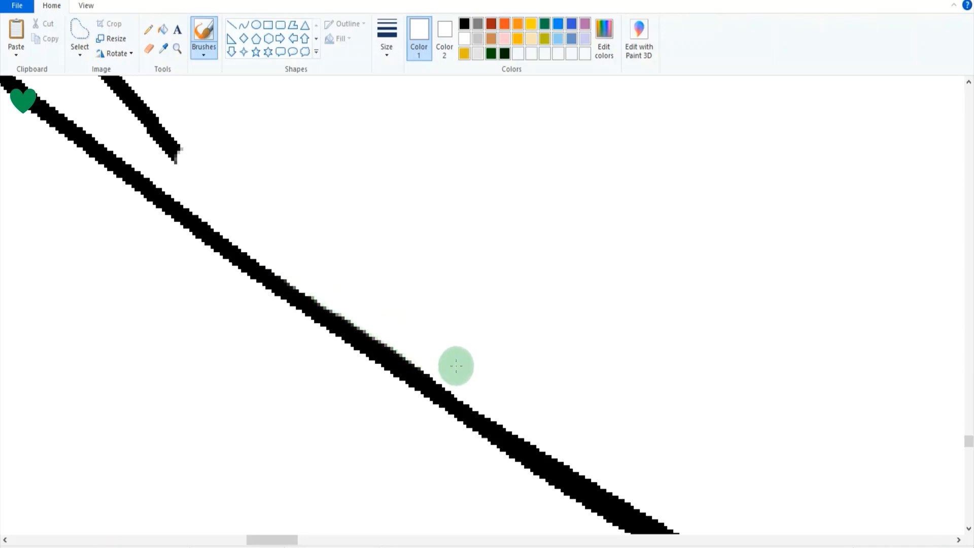
drag(454, 366, 372, 318)
drag(456, 367, 375, 320)
Delete the ragged end of the left small oval's erased outline with a free-form selection.
click(87, 25)
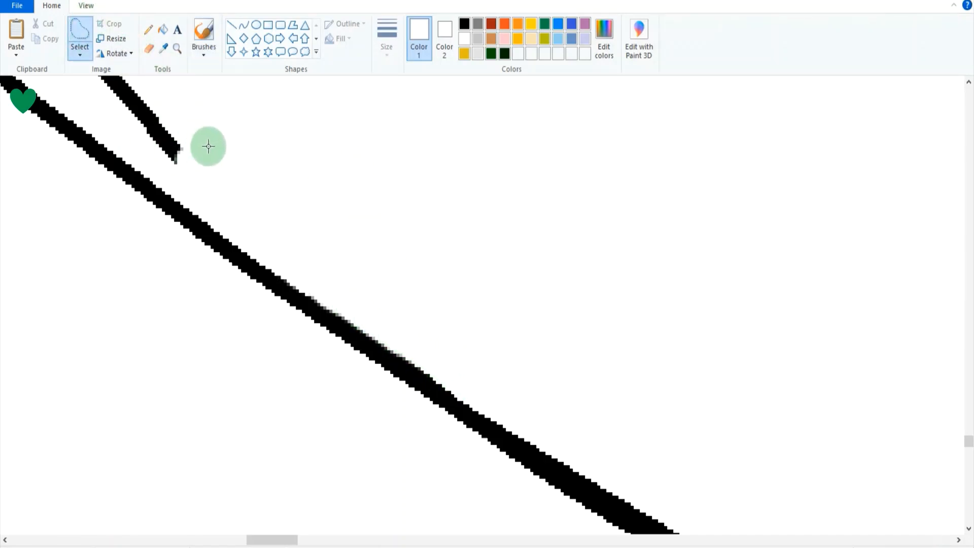
mouse_move(209, 145)
mouse_down()
mouse_move(141, 123)
mouse_move(213, 112)
mouse_up()
key(Delete)
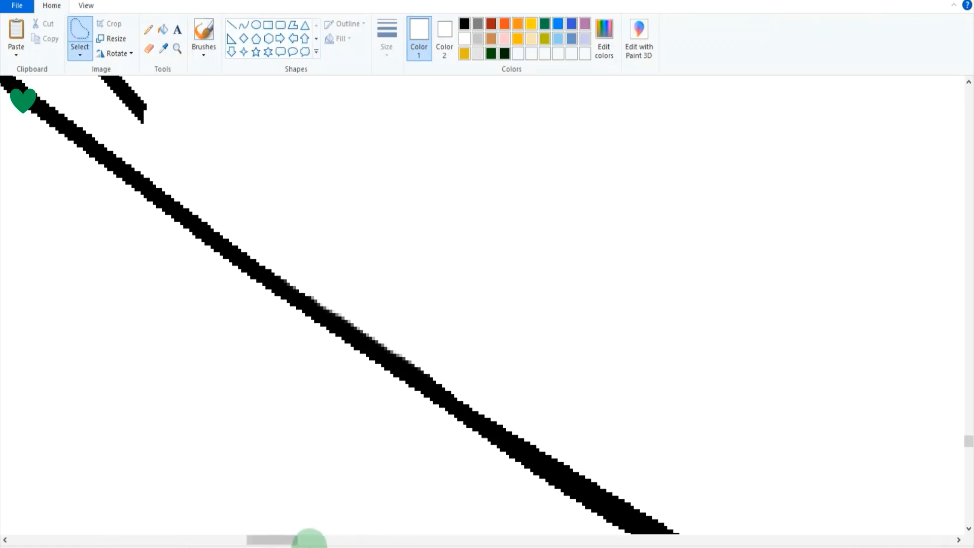
Brush white over the right small oval's outline where it merges with the inner oval's lower-right edge.
drag(290, 543, 583, 543)
scroll(590, 427, up, 2)
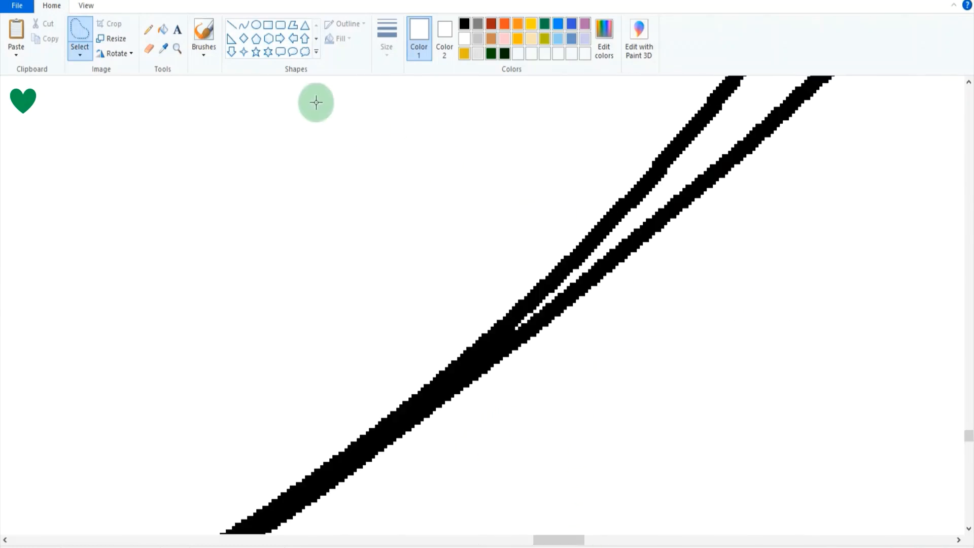
click(201, 33)
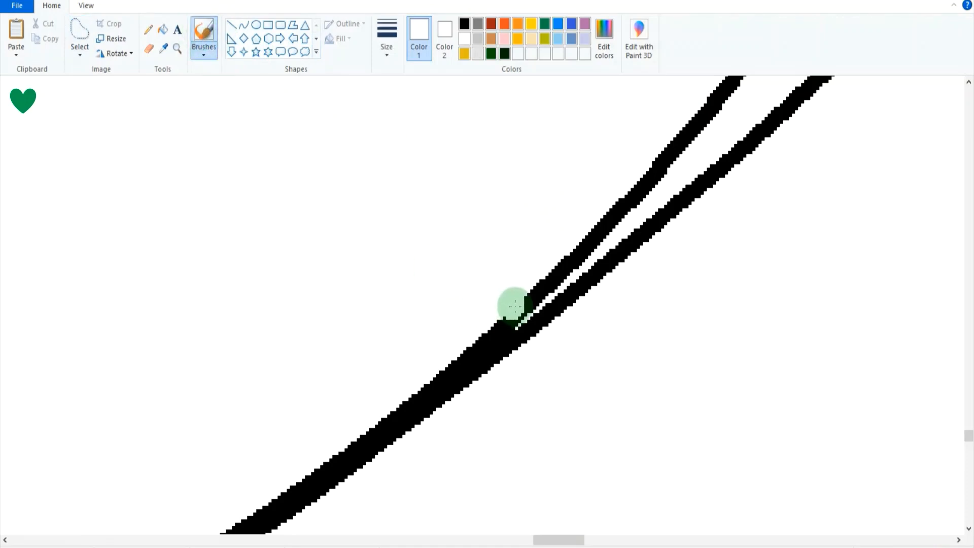
mouse_move(515, 306)
mouse_down()
mouse_move(578, 243)
mouse_move(436, 347)
mouse_up()
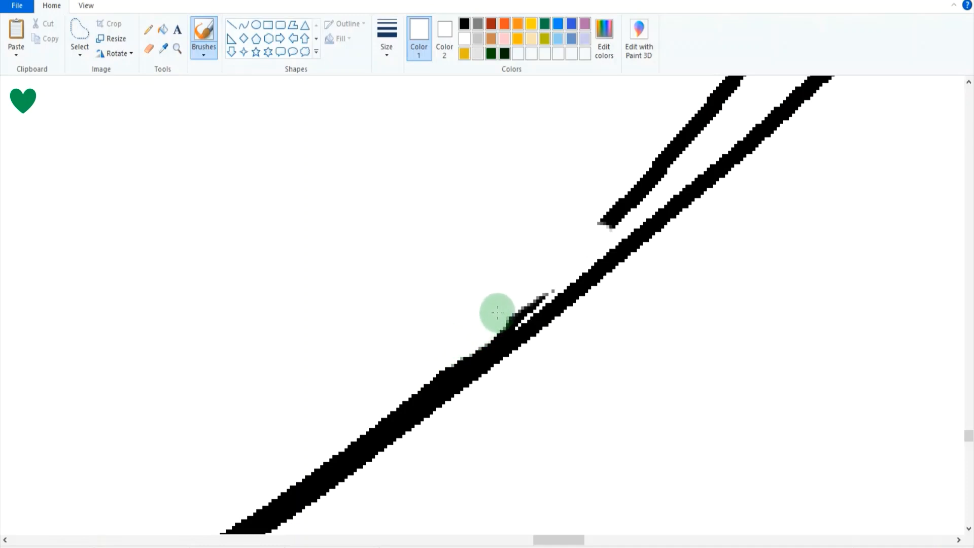
mouse_move(501, 310)
mouse_down()
mouse_move(529, 287)
mouse_move(311, 444)
mouse_move(546, 276)
mouse_up()
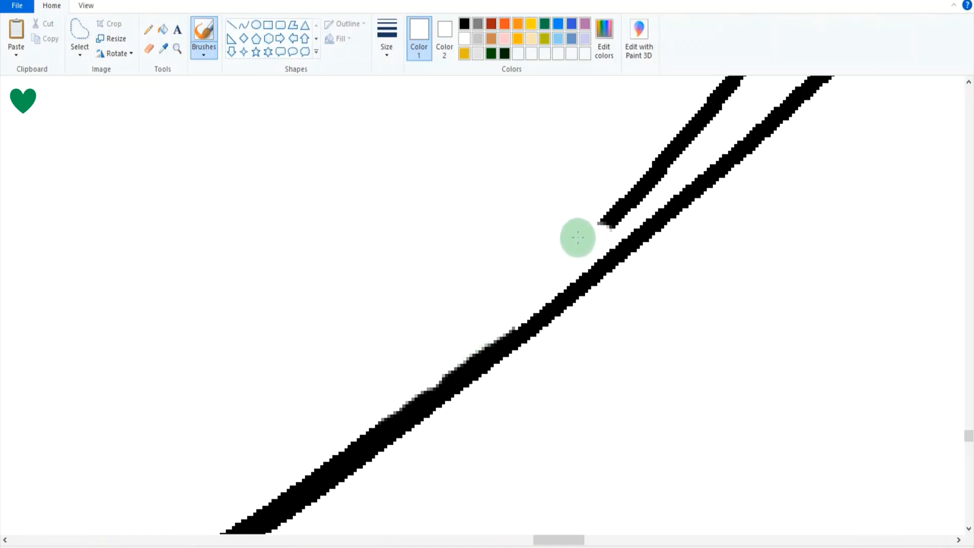
mouse_move(588, 230)
mouse_down()
mouse_move(636, 217)
mouse_move(603, 236)
mouse_move(650, 157)
mouse_up()
Delete the ragged end of the right small oval's erased outline with free-form selections.
click(79, 31)
key(Delete)
mouse_move(736, 98)
mouse_down()
mouse_move(680, 172)
mouse_move(639, 120)
mouse_up()
key(Delete)
Brush white over both small ovals' outlines just above their lower crossing, leaving the pointed join beneath intact.
mouse_move(547, 541)
mouse_down()
mouse_move(471, 536)
mouse_move(494, 538)
mouse_move(490, 518)
mouse_move(539, 539)
mouse_move(430, 525)
mouse_move(435, 538)
mouse_move(413, 536)
mouse_up()
scroll(404, 430, up, 5)
scroll(491, 518, down, 1)
scroll(545, 528, down, 3)
scroll(428, 505, down, 3)
scroll(394, 476, down, 6)
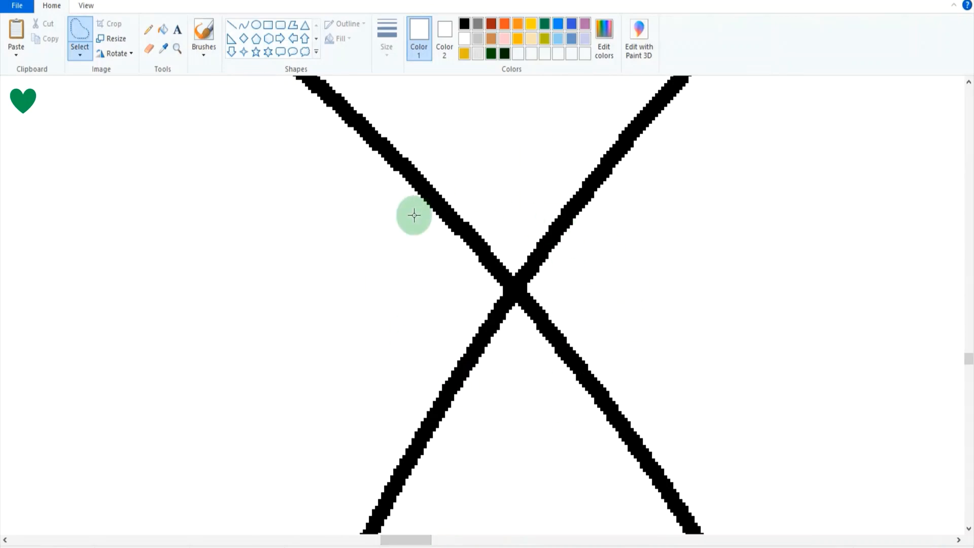
click(203, 29)
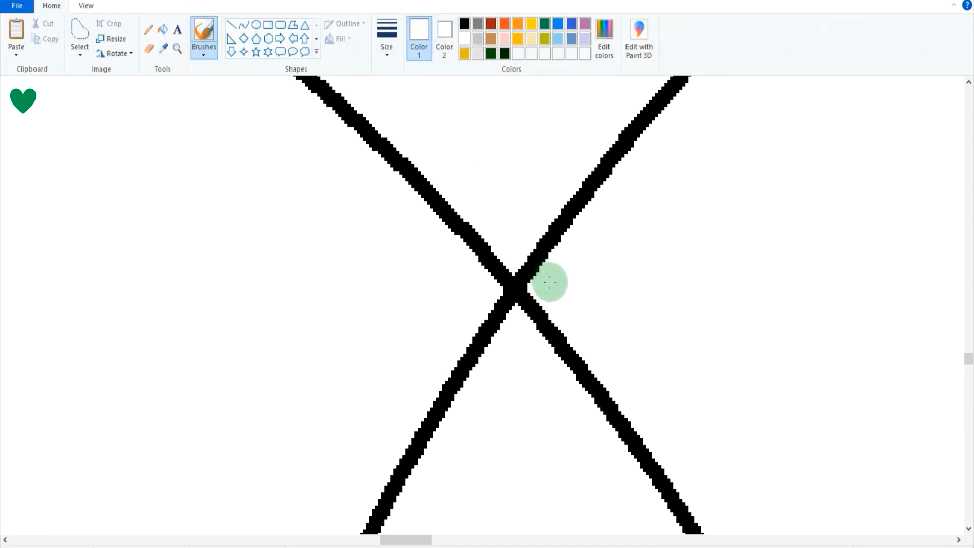
scroll(550, 282, down, 2)
scroll(566, 264, down, 5)
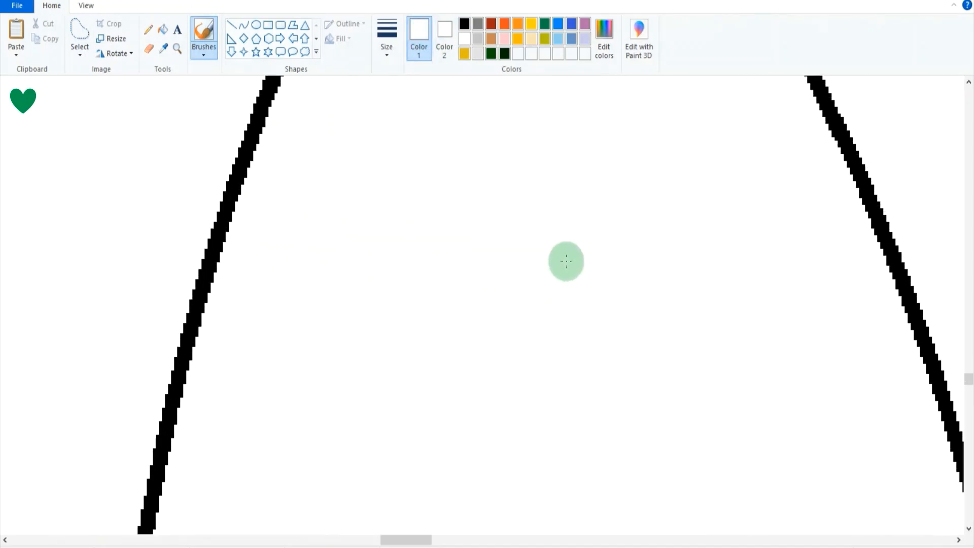
scroll(767, 325, down, 3)
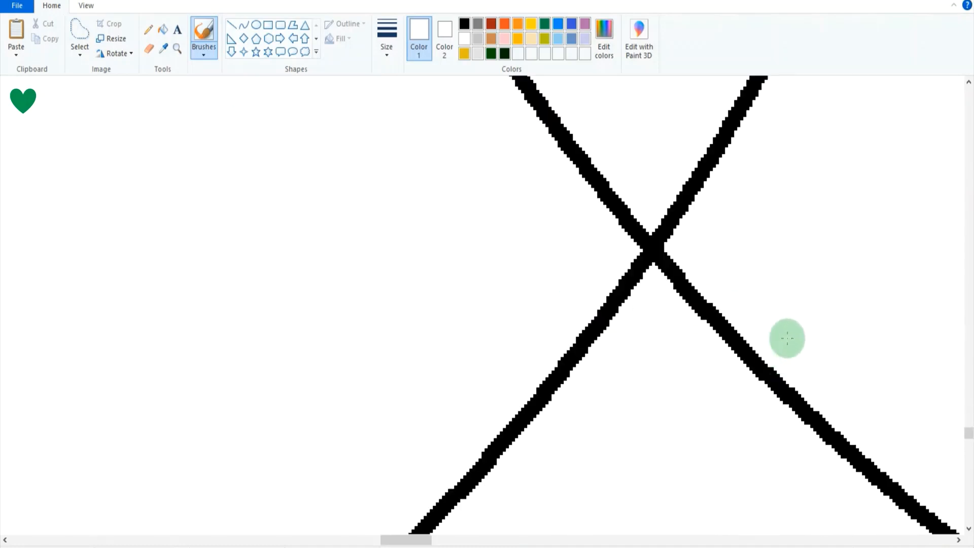
scroll(761, 309, up, 2)
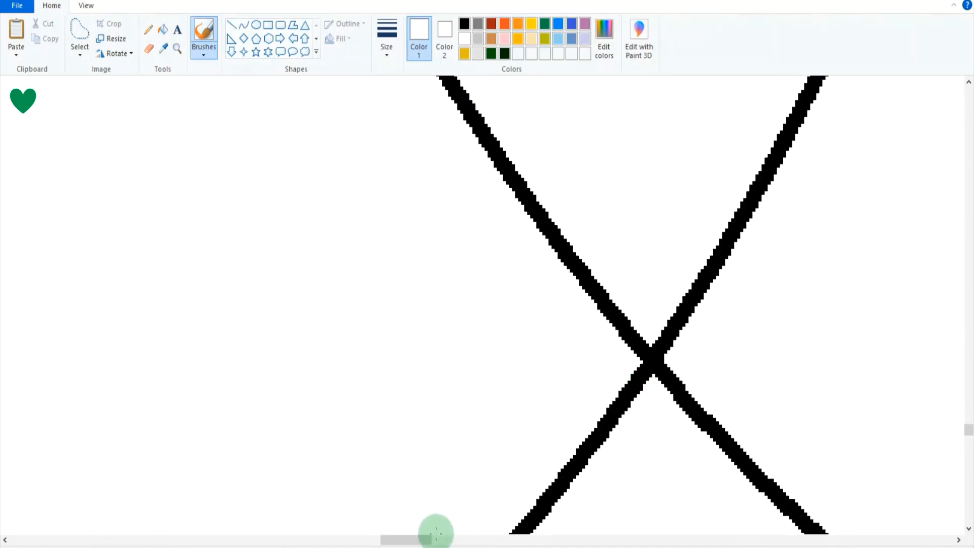
scroll(434, 532, right, 5)
scroll(461, 404, down, 4)
scroll(453, 365, up, 2)
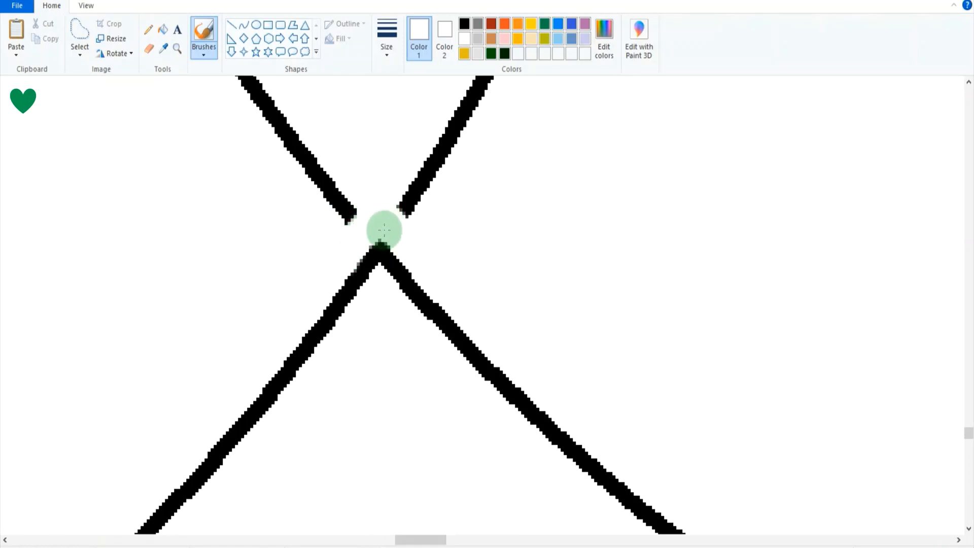
Delete the ragged ends of both cut outlines above the small ovals' lower crossing using free-form selections.
click(79, 30)
mouse_move(370, 168)
mouse_down()
mouse_move(304, 232)
mouse_move(305, 256)
mouse_up()
key(Delete)
mouse_move(457, 263)
mouse_down()
mouse_move(392, 217)
mouse_move(449, 179)
mouse_up()
key(Delete)
drag(348, 179, 324, 168)
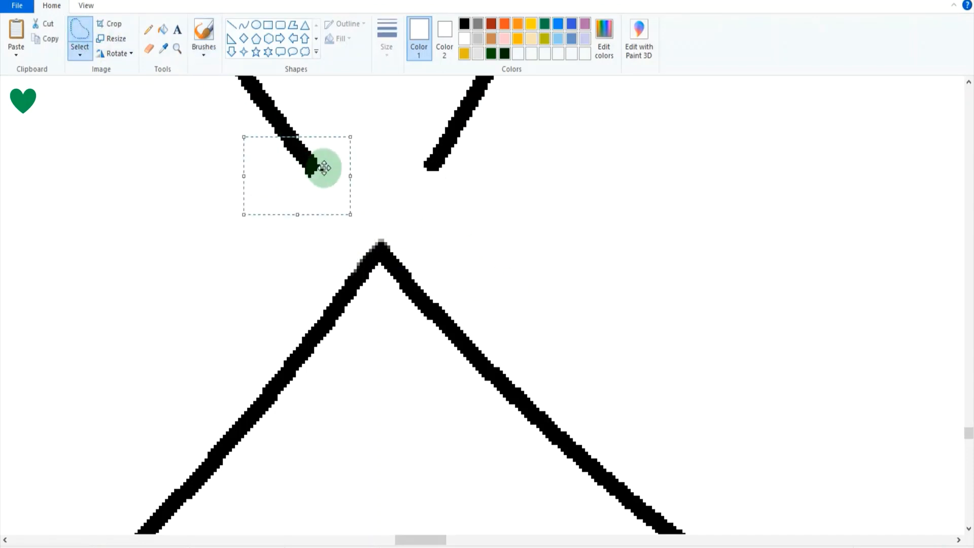
key(Delete)
Fill the detached upper outlines of the two small ovals with white, keeping only the pointed curve at the face's bottom.
drag(942, 547, 904, 547)
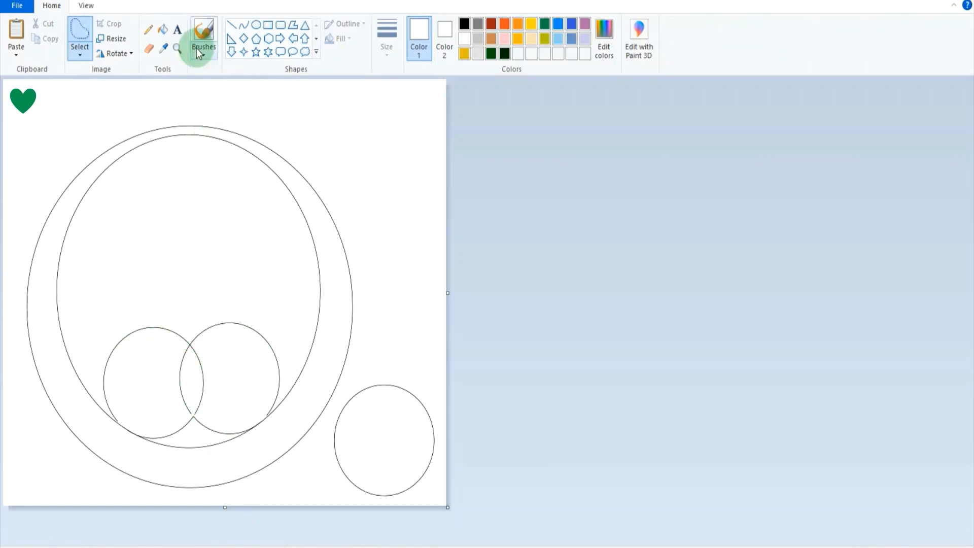
click(177, 49)
click(193, 362)
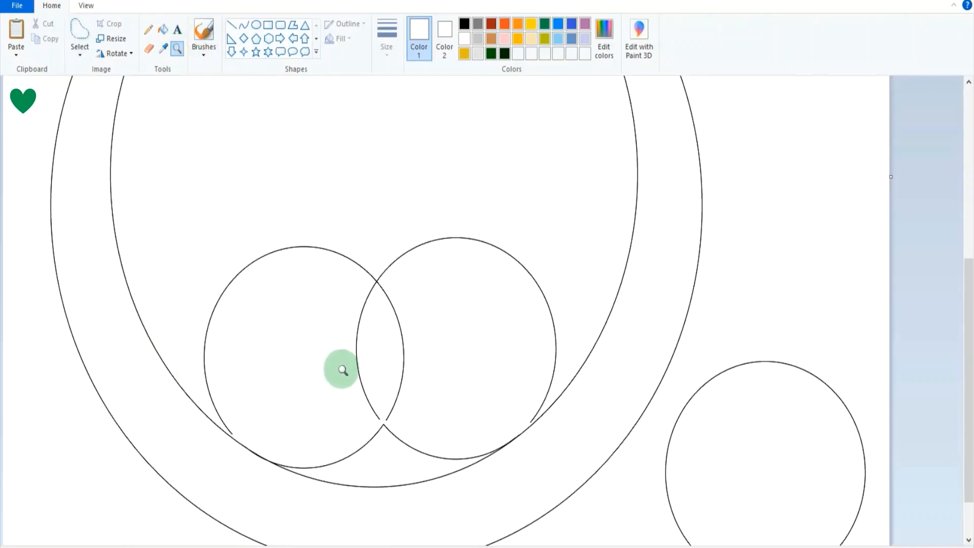
click(350, 369)
click(531, 413)
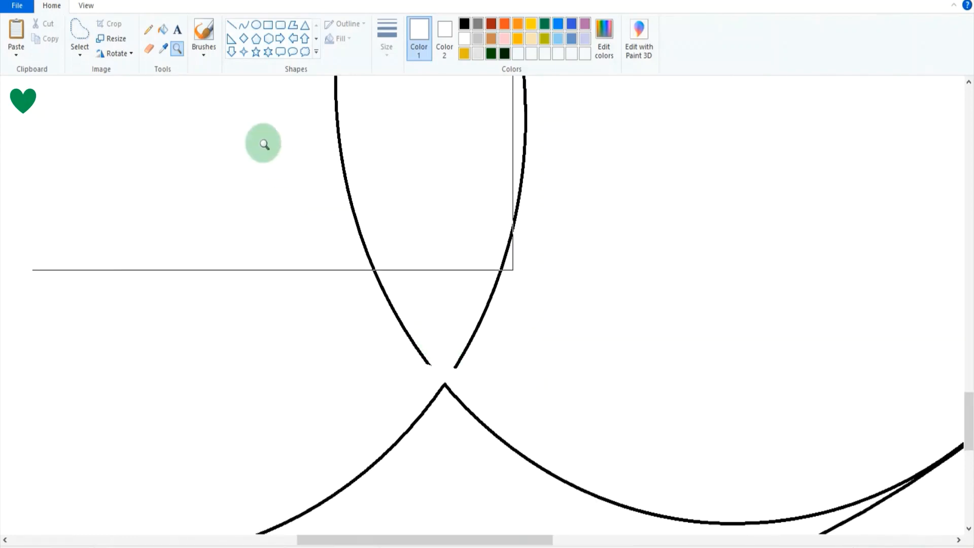
click(164, 31)
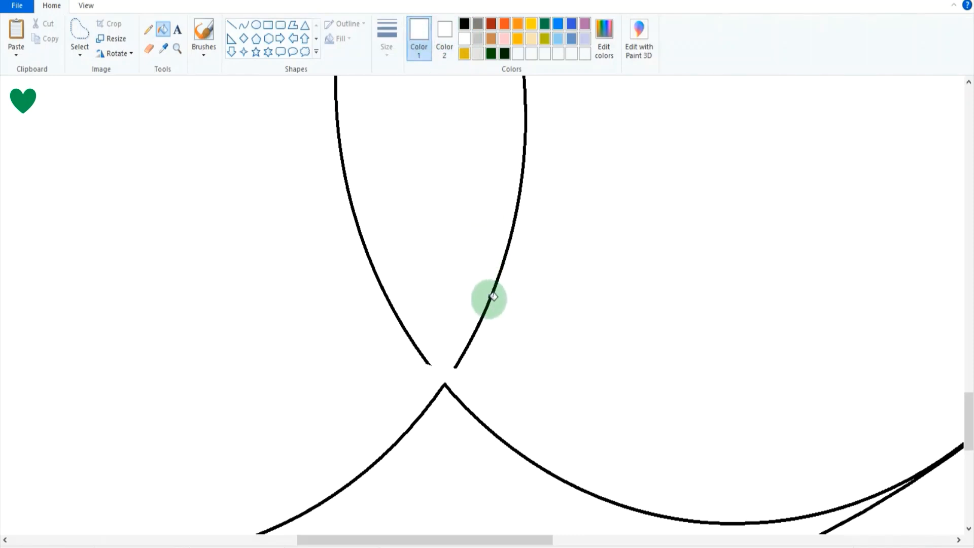
click(489, 299)
drag(928, 547, 907, 547)
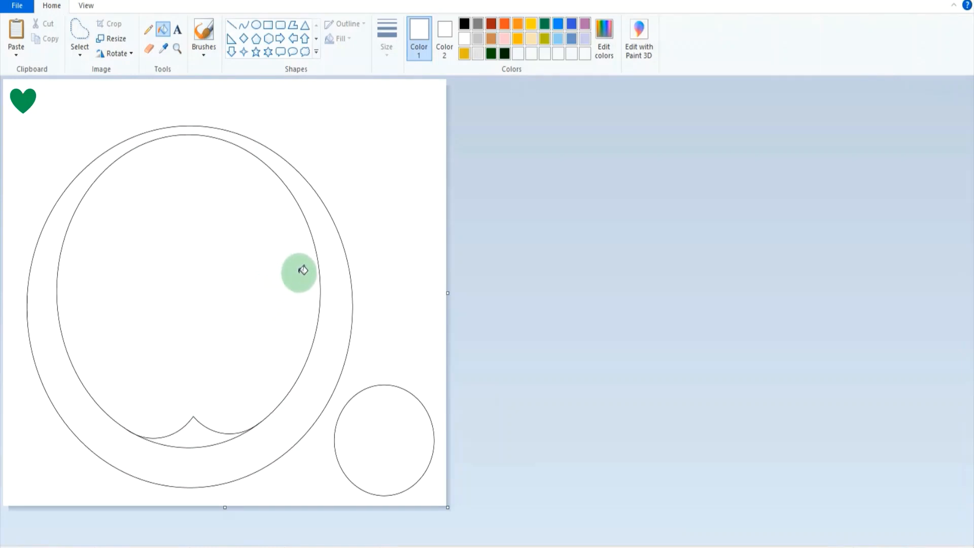
Save the drawing as a new PNG file named MY ART WORK 2021 in the BLANK IMAGE 01 folder.
click(20, 9)
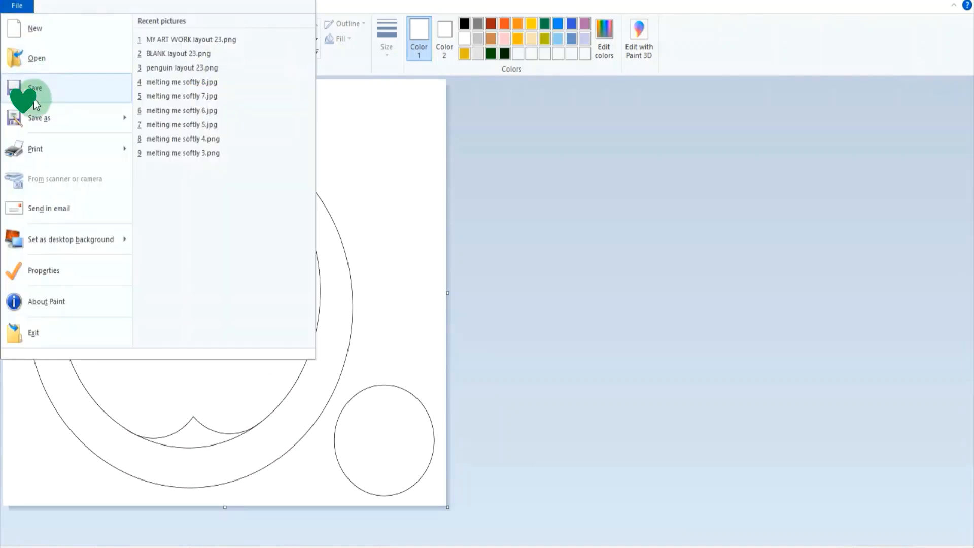
click(30, 117)
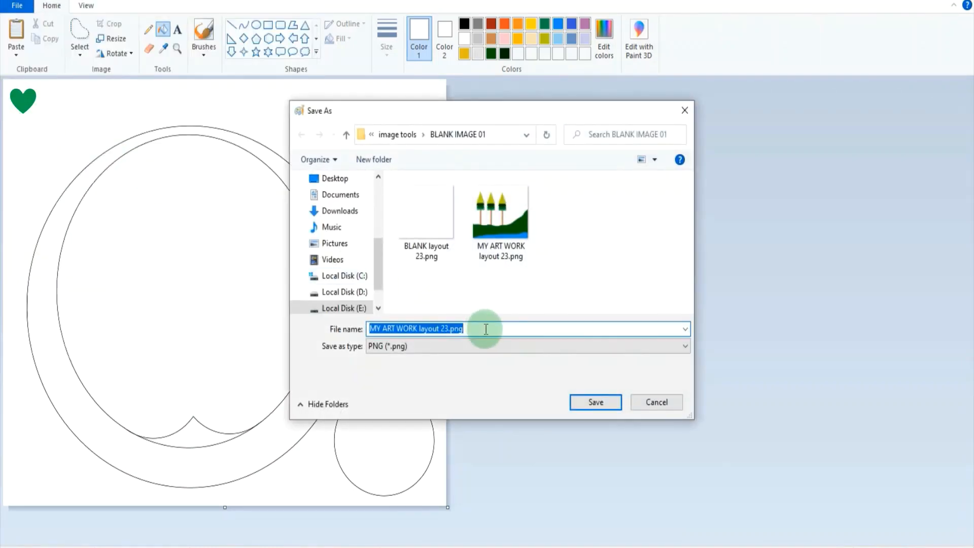
drag(486, 330, 419, 330)
key(BackSpace)
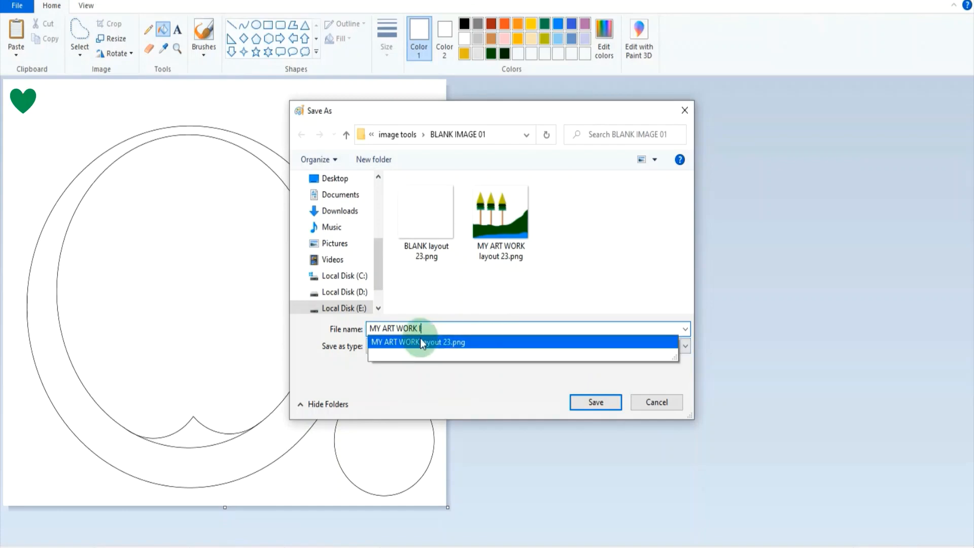
text(2021)
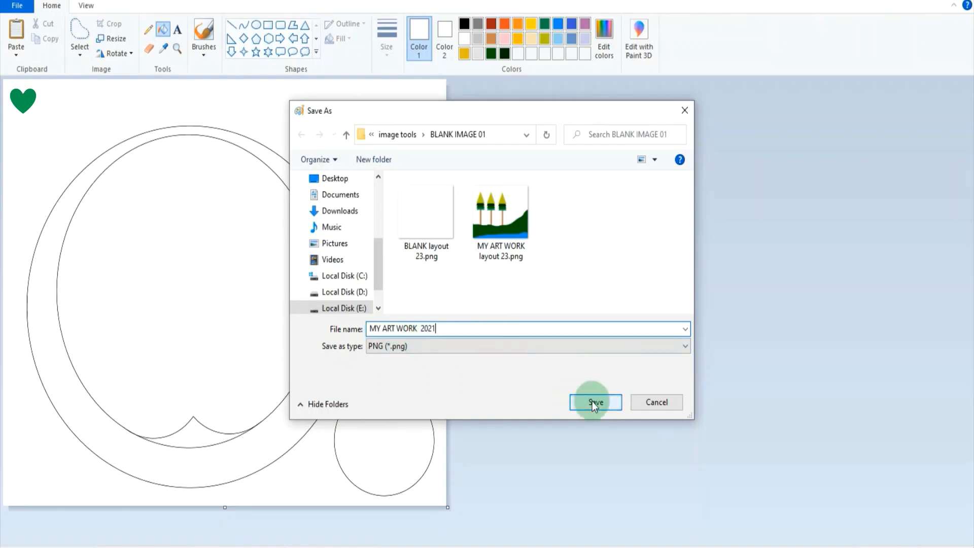
click(573, 402)
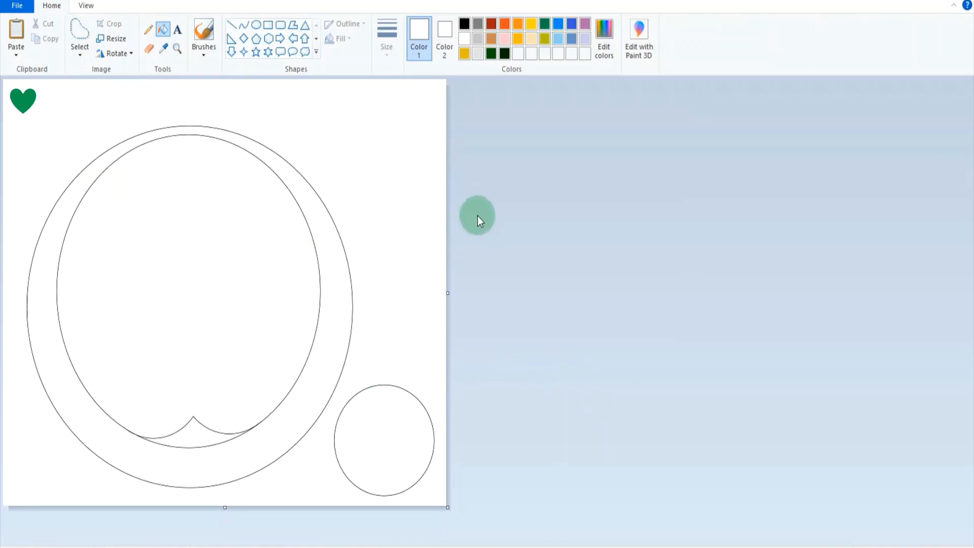
Fill the area between the pointed curve and the inner oval's lower edge with black.
click(464, 23)
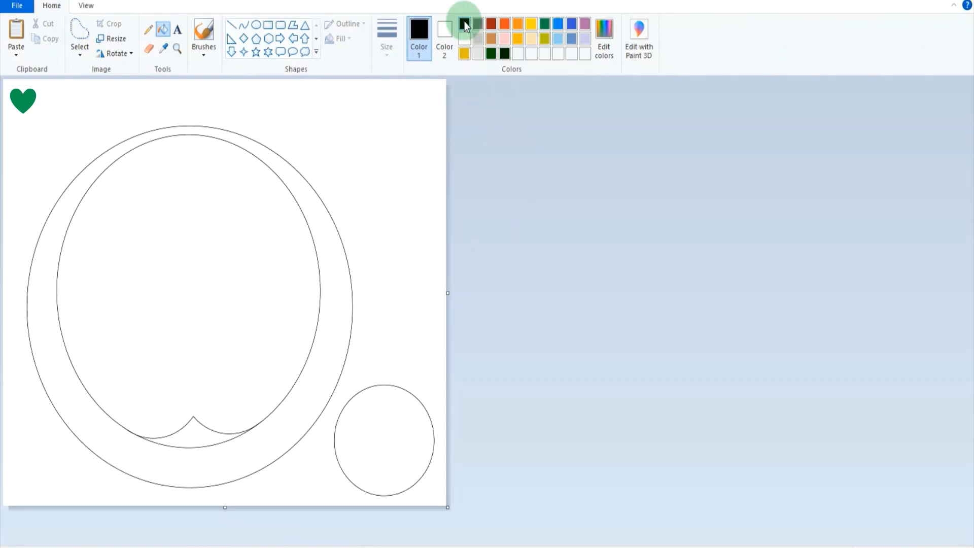
click(193, 431)
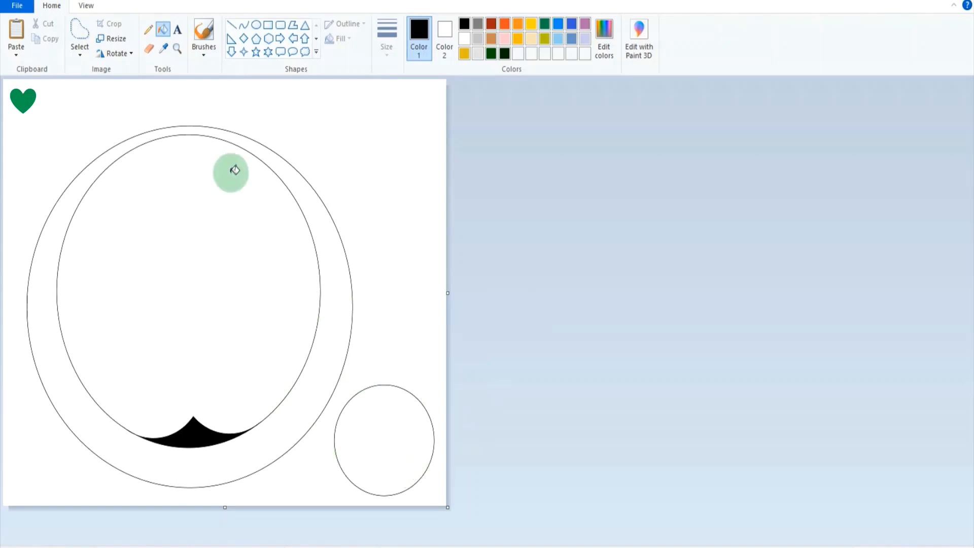
Move the spare small oval into the left half of the face and place an overlapping copy to its right.
click(87, 39)
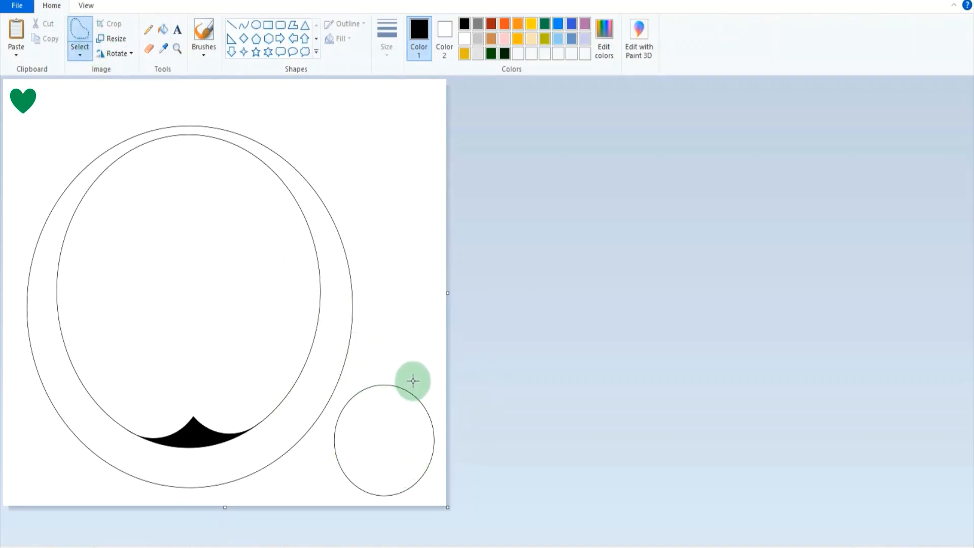
mouse_move(406, 380)
mouse_down()
mouse_move(351, 388)
mouse_move(337, 401)
mouse_move(327, 452)
mouse_move(348, 493)
mouse_move(391, 503)
mouse_move(429, 493)
mouse_move(446, 440)
mouse_move(424, 378)
mouse_up()
drag(408, 432, 157, 266)
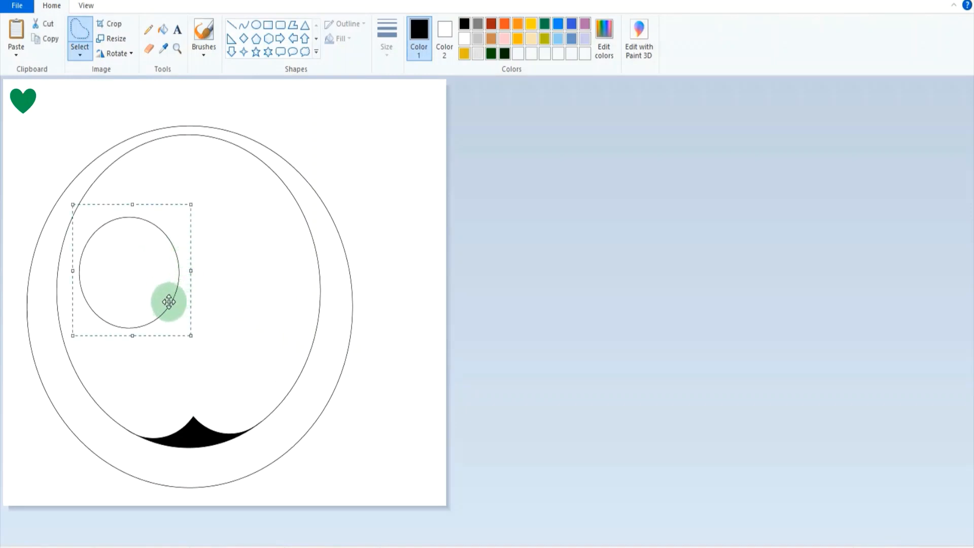
drag(162, 299, 212, 297)
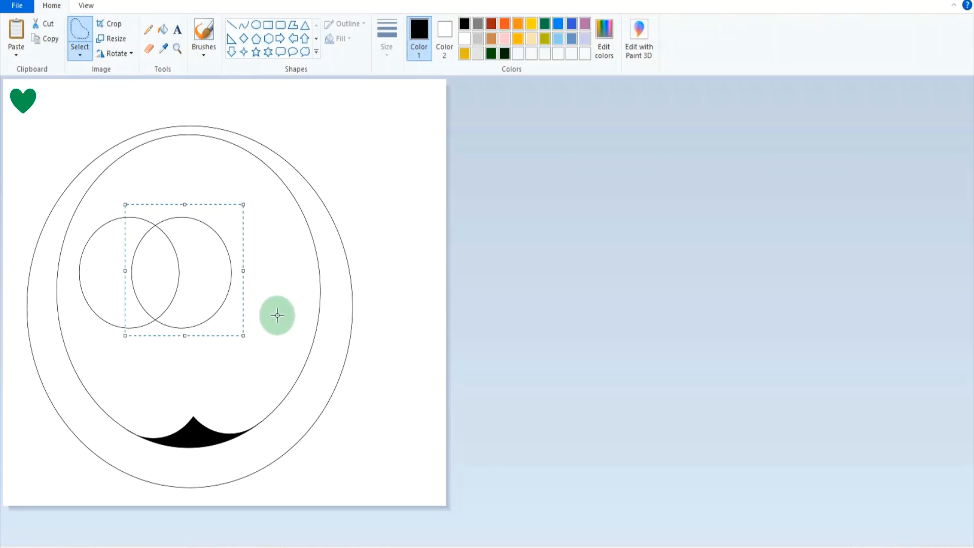
click(277, 315)
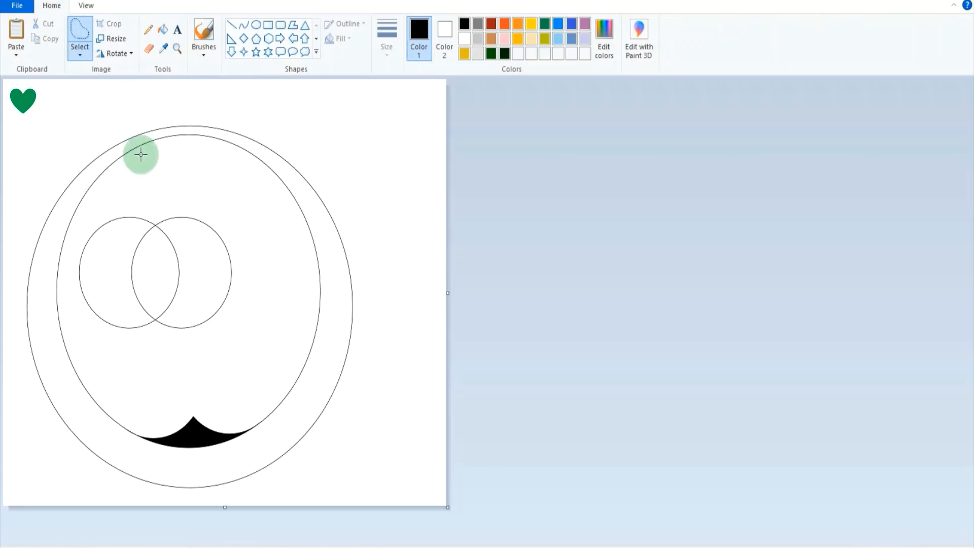
click(174, 51)
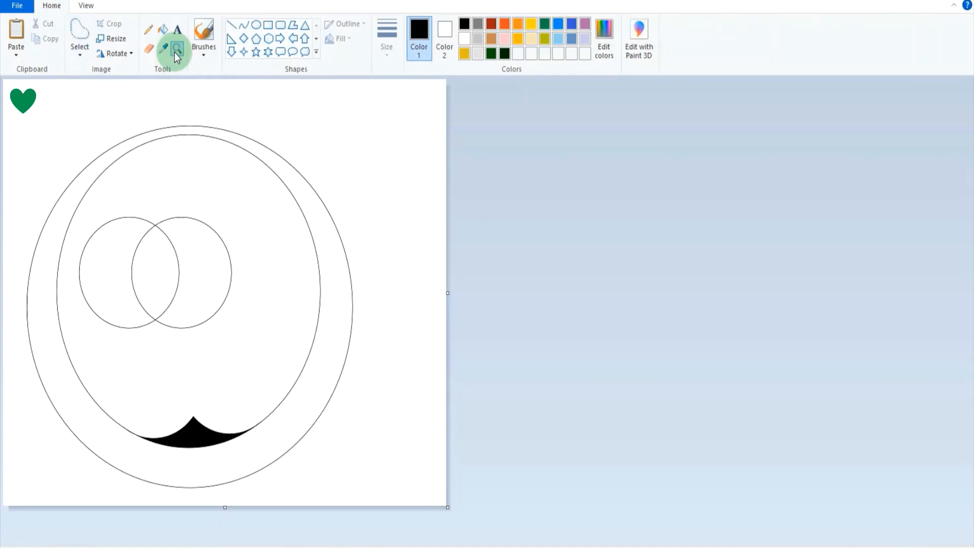
click(156, 284)
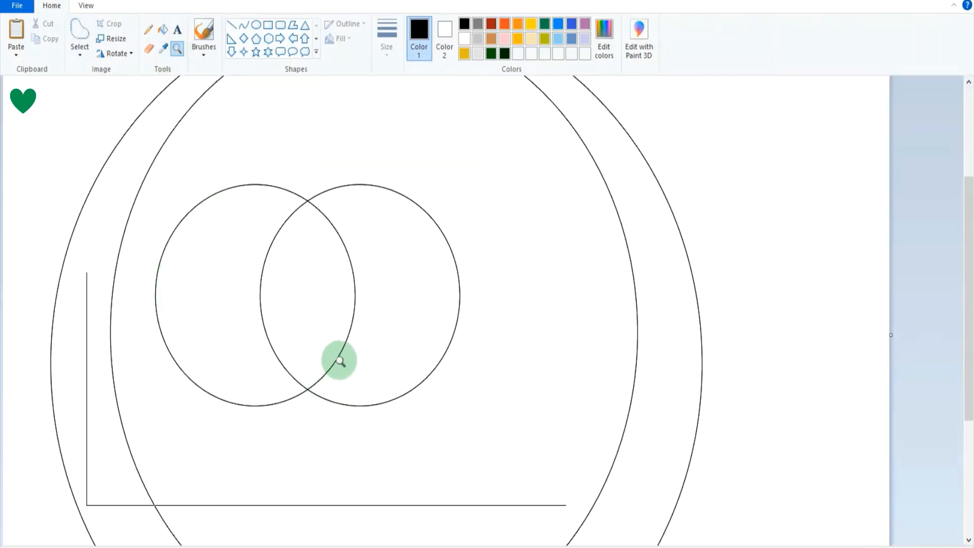
click(318, 385)
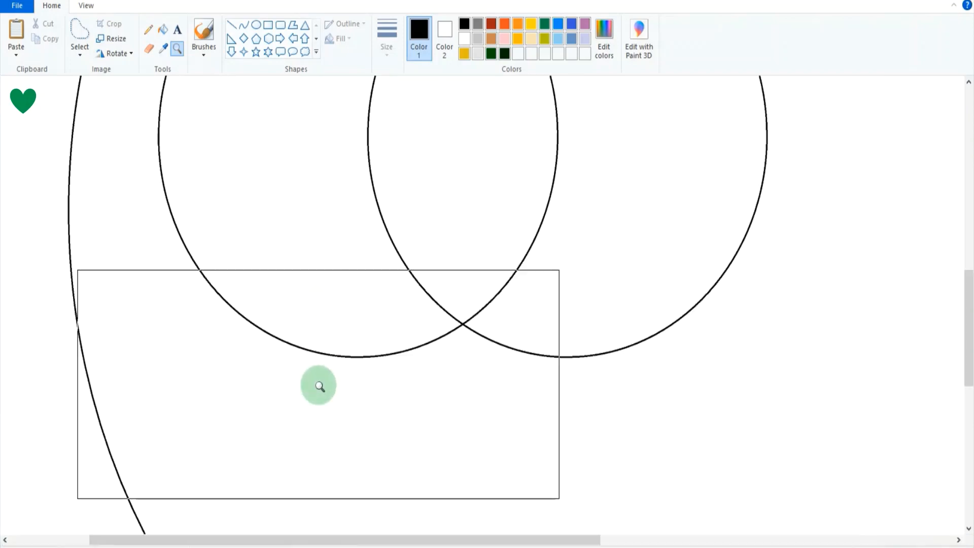
click(493, 343)
click(456, 284)
click(439, 293)
scroll(272, 282, up, 3)
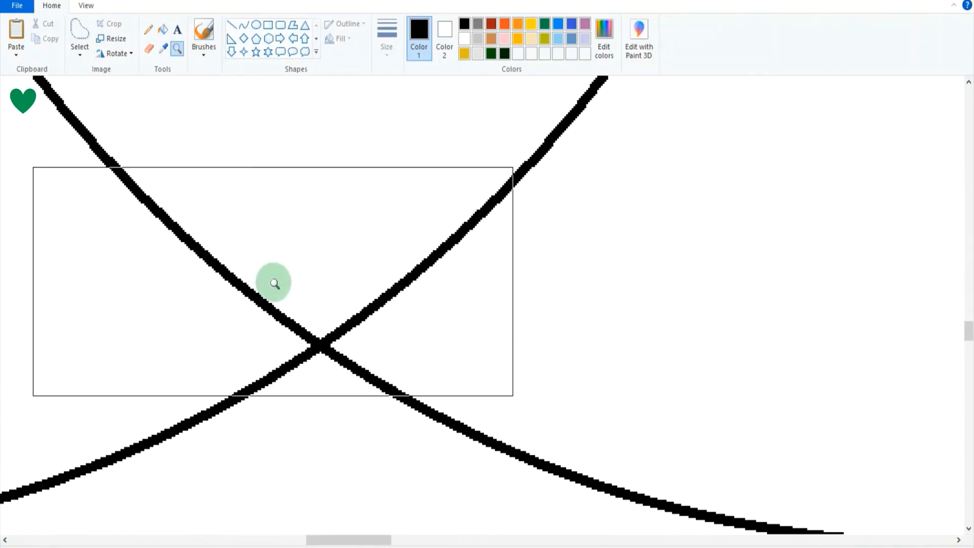
click(205, 26)
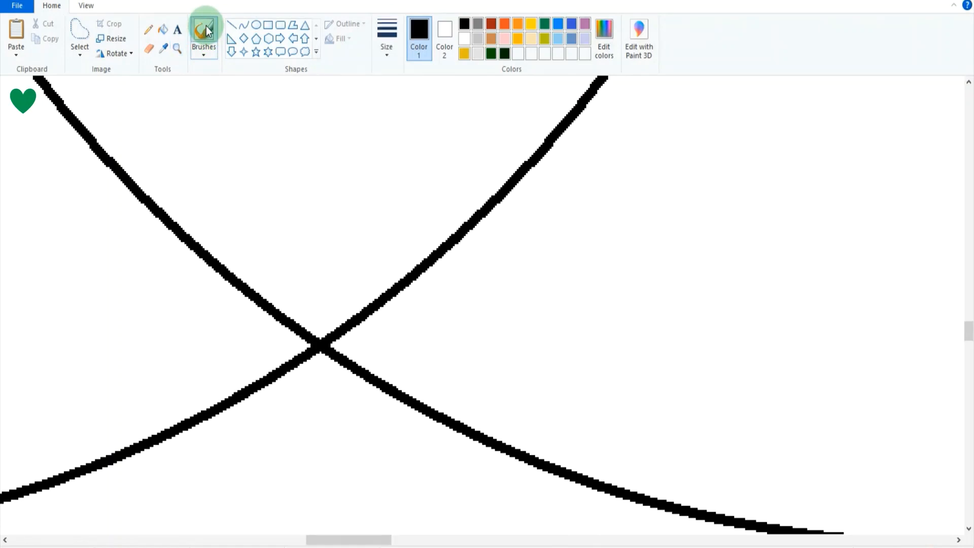
click(305, 346)
drag(314, 363, 300, 309)
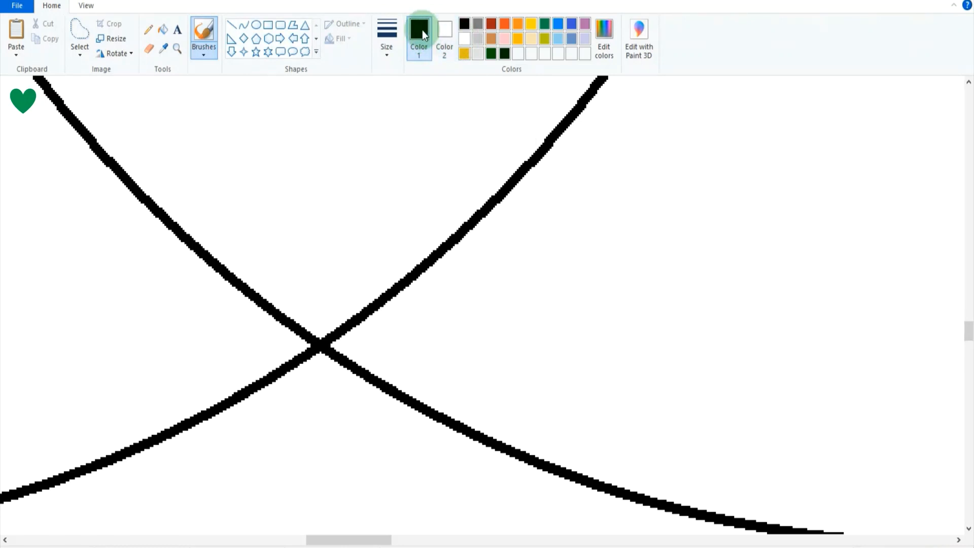
Brush white over both overlapping ovals' outlines just below their lower crossing in the face.
click(465, 42)
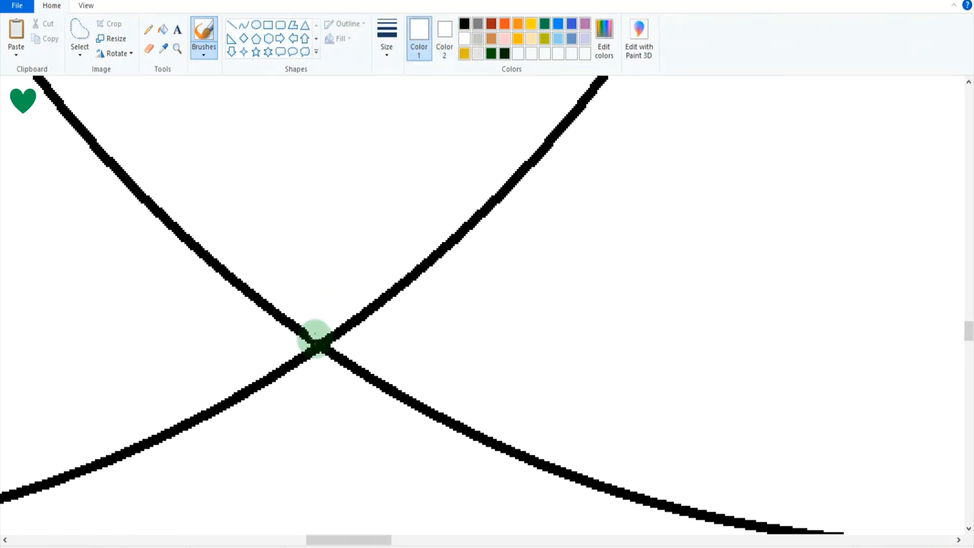
click(176, 50)
click(335, 374)
click(305, 221)
click(291, 199)
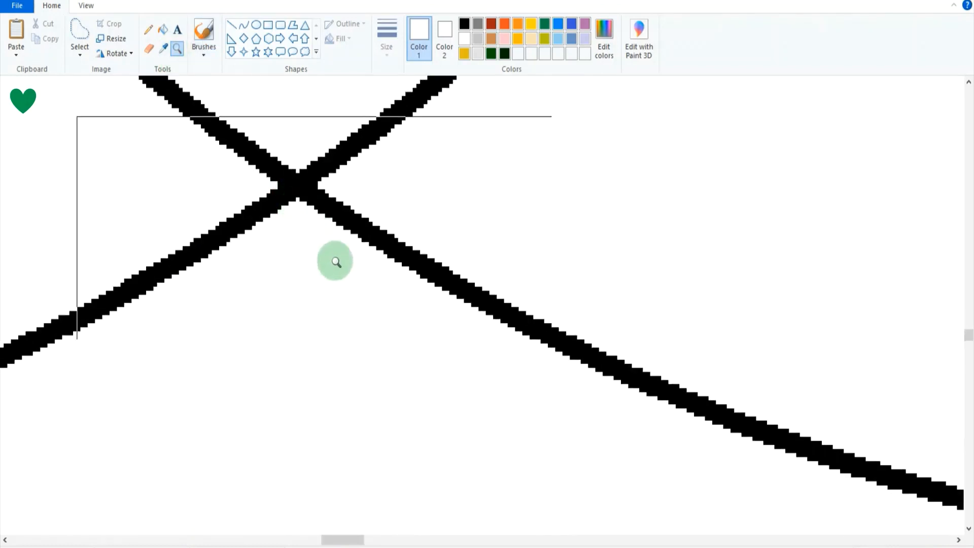
scroll(336, 261, up, 2)
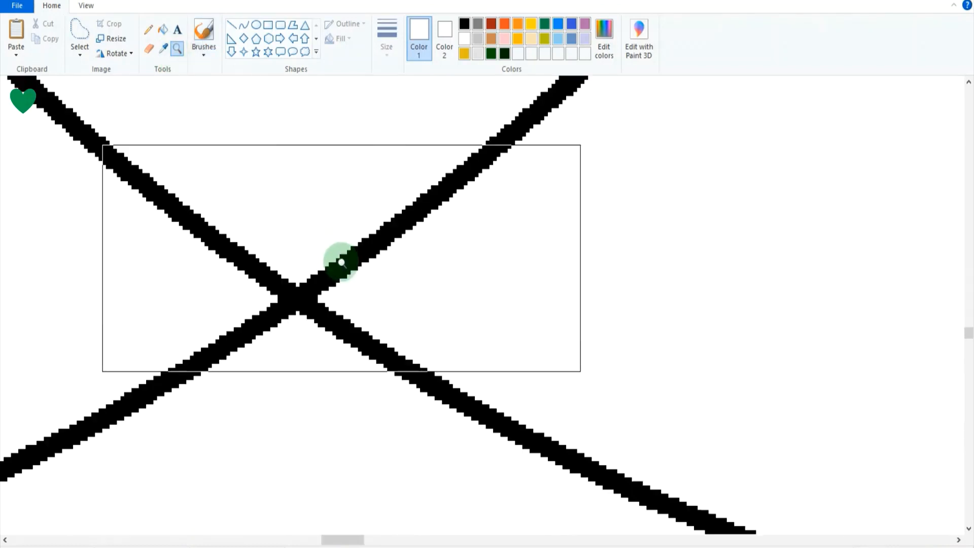
click(208, 32)
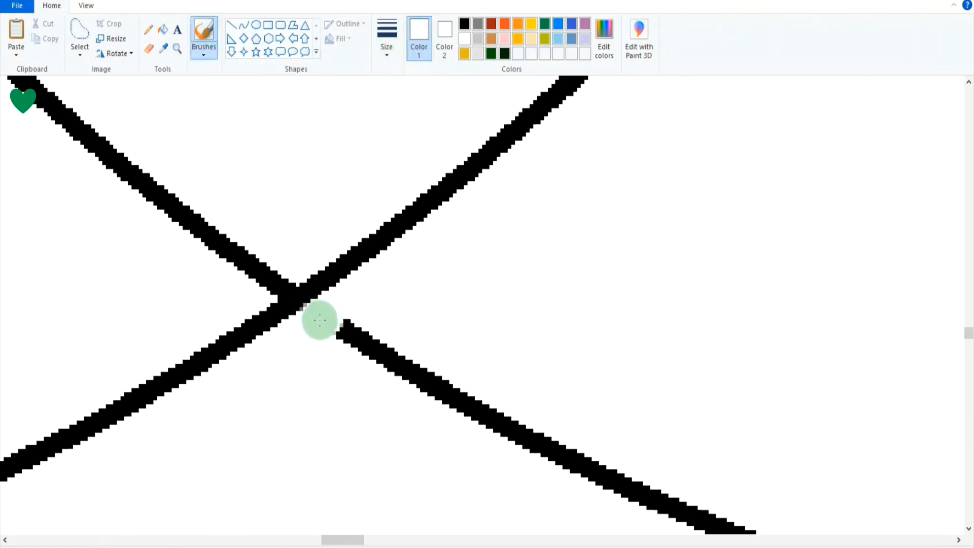
mouse_move(317, 323)
mouse_down()
mouse_move(319, 360)
mouse_move(306, 340)
mouse_move(321, 316)
mouse_move(302, 333)
mouse_move(312, 322)
mouse_move(323, 337)
mouse_move(343, 320)
mouse_move(361, 339)
mouse_move(310, 337)
mouse_move(277, 321)
mouse_up()
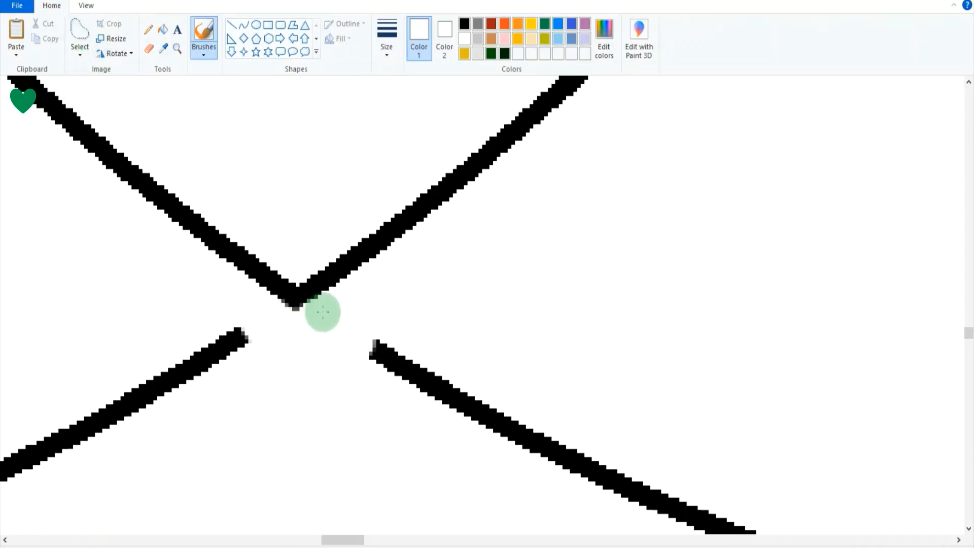
Select and delete the stub ends of both cut outlines just below the lower crossing of the two small ovals.
click(84, 41)
mouse_move(238, 304)
mouse_down()
mouse_move(180, 333)
mouse_move(245, 382)
mouse_move(256, 310)
mouse_up()
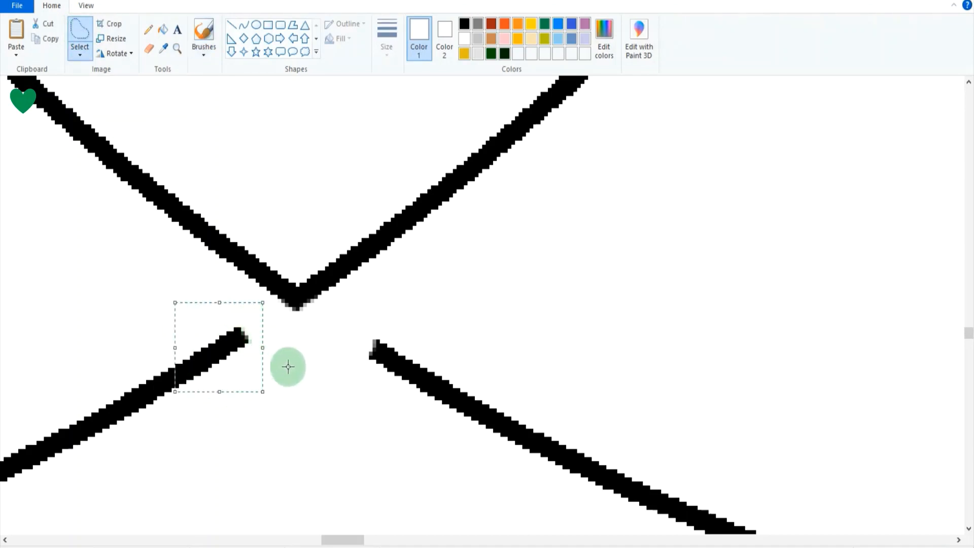
key(Delete)
mouse_move(386, 314)
mouse_down()
mouse_move(364, 326)
mouse_move(390, 414)
mouse_move(441, 340)
mouse_up()
key(Delete)
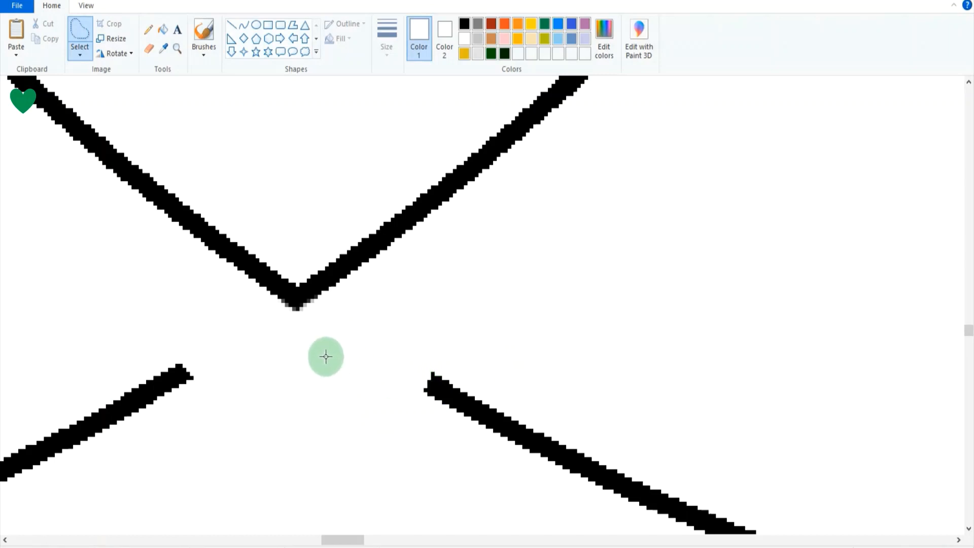
Brush white over both small ovals' outlines just above their upper crossing to cut them loose.
scroll(326, 357, up, 10)
scroll(319, 368, up, 10)
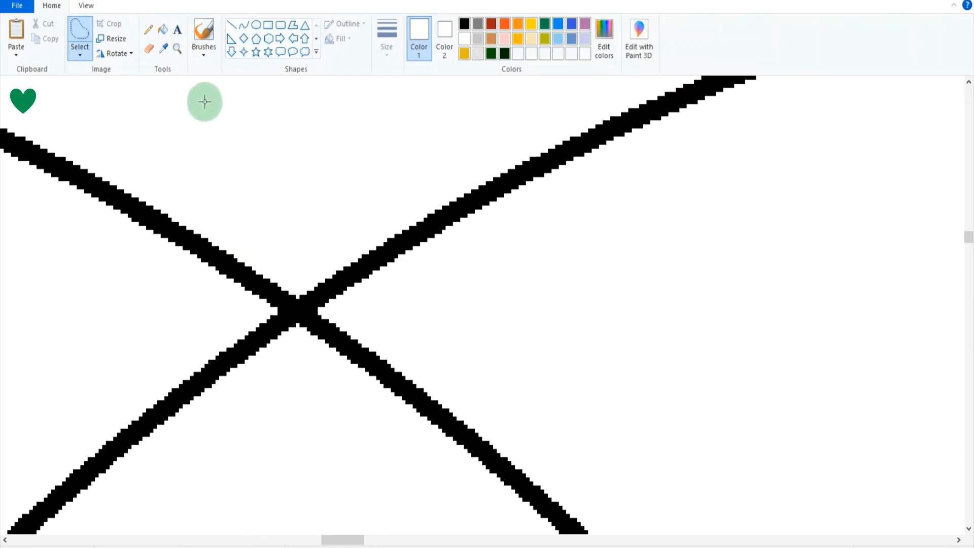
click(202, 30)
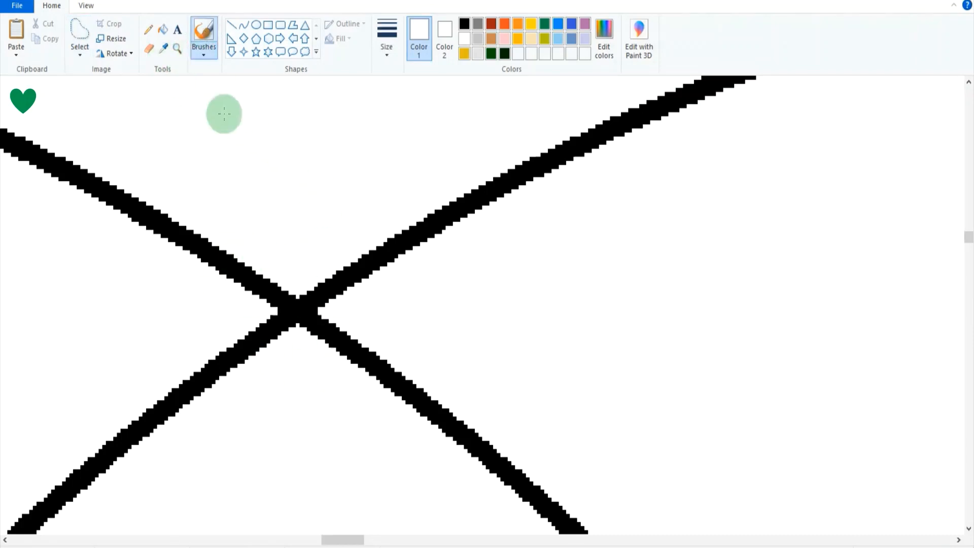
mouse_move(327, 269)
mouse_down()
mouse_move(333, 301)
mouse_move(308, 292)
mouse_move(337, 304)
mouse_move(307, 264)
mouse_move(258, 286)
mouse_move(276, 283)
mouse_move(261, 294)
mouse_move(284, 280)
mouse_up()
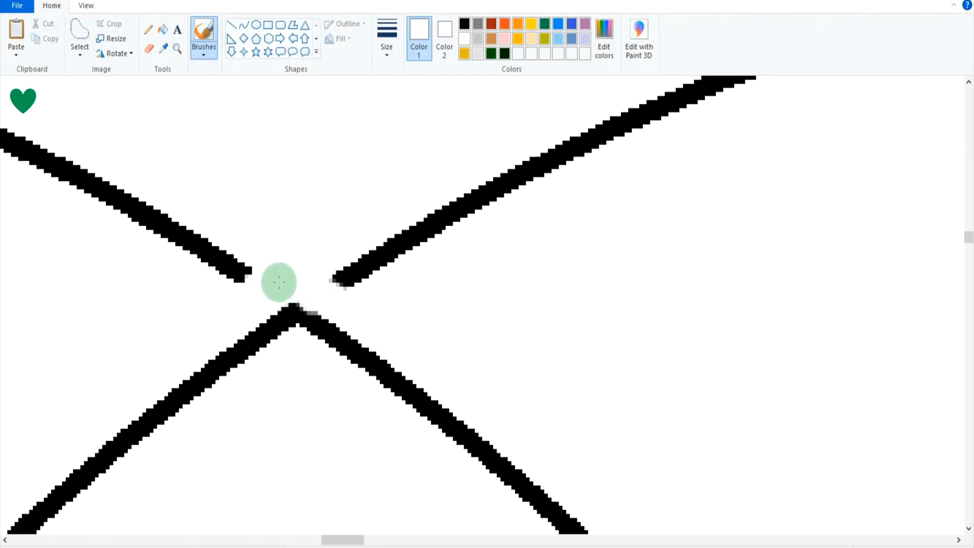
click(232, 275)
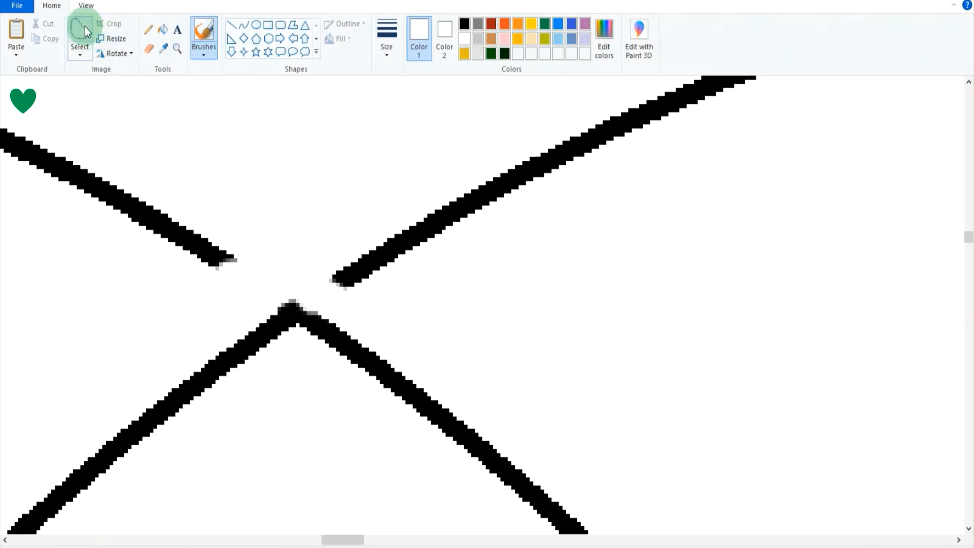
Select and delete the rough ends of both cut outlines above the upper crossing.
click(85, 31)
mouse_move(232, 231)
mouse_down()
mouse_move(219, 246)
mouse_move(257, 245)
mouse_up()
key(Delete)
drag(241, 200, 238, 213)
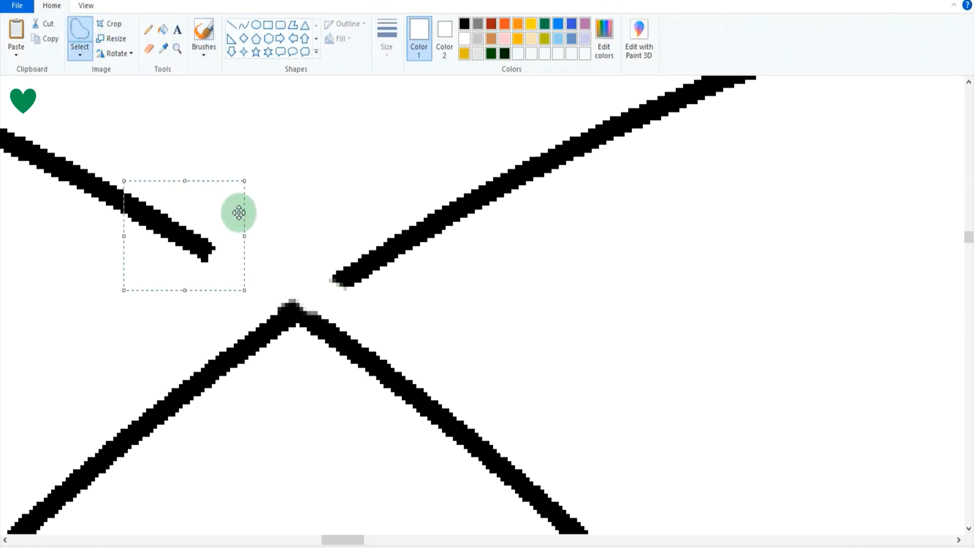
key(Delete)
mouse_move(297, 257)
mouse_down()
mouse_move(365, 298)
mouse_move(359, 215)
mouse_move(410, 220)
mouse_up()
key(Delete)
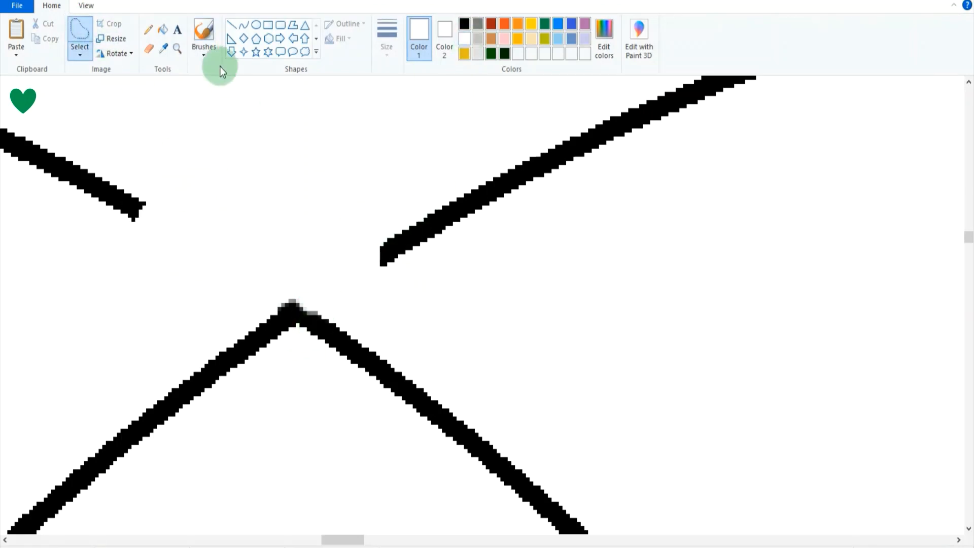
Touch up the pointed upper tip of the overlap shape in black with a thinner brush and the pencil.
click(462, 25)
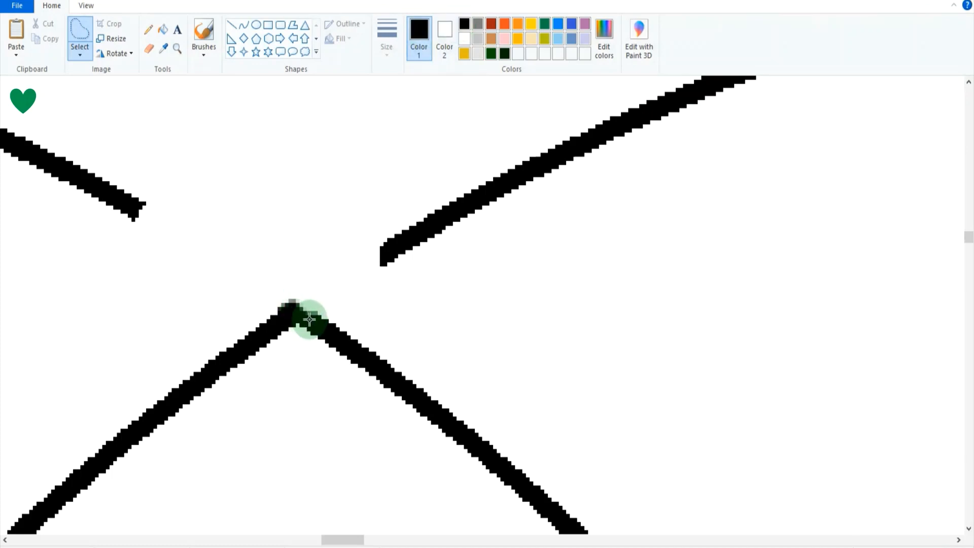
click(204, 37)
click(385, 54)
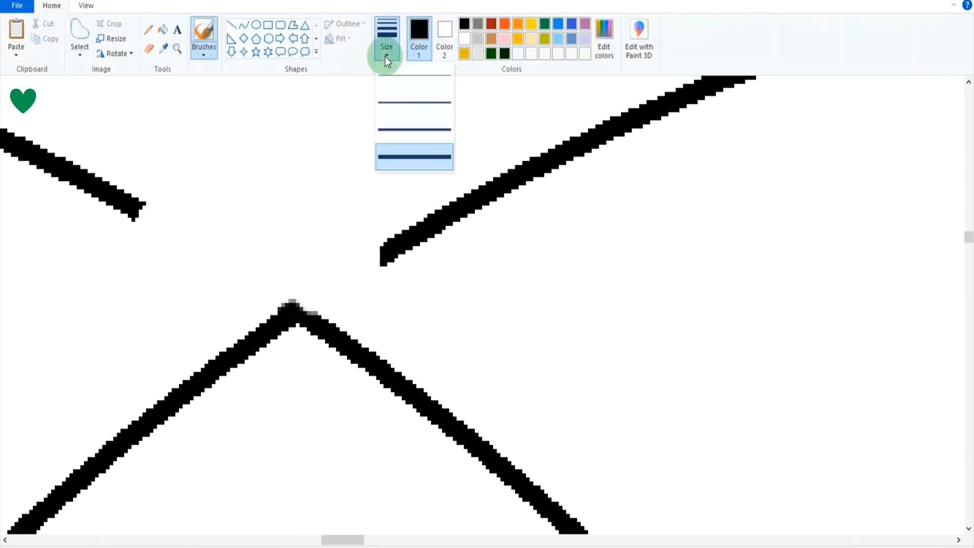
click(406, 107)
click(314, 321)
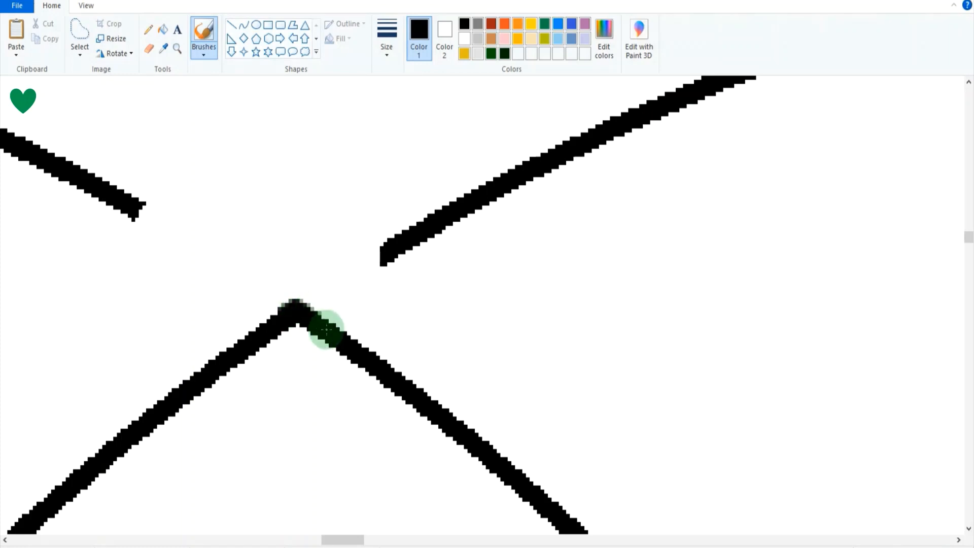
click(149, 30)
click(295, 301)
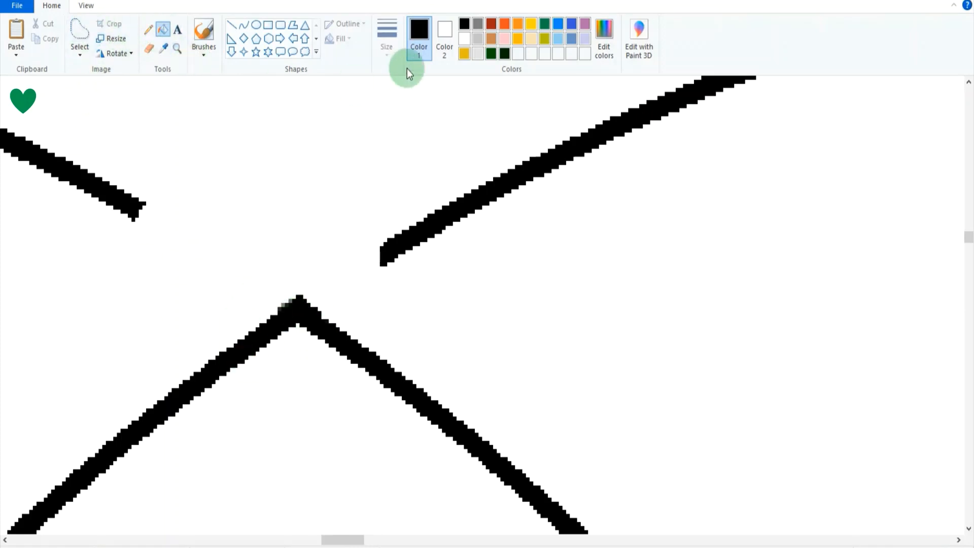
Fill the two leftover outer outlines with white so only the pointed overlap shape remains.
click(465, 43)
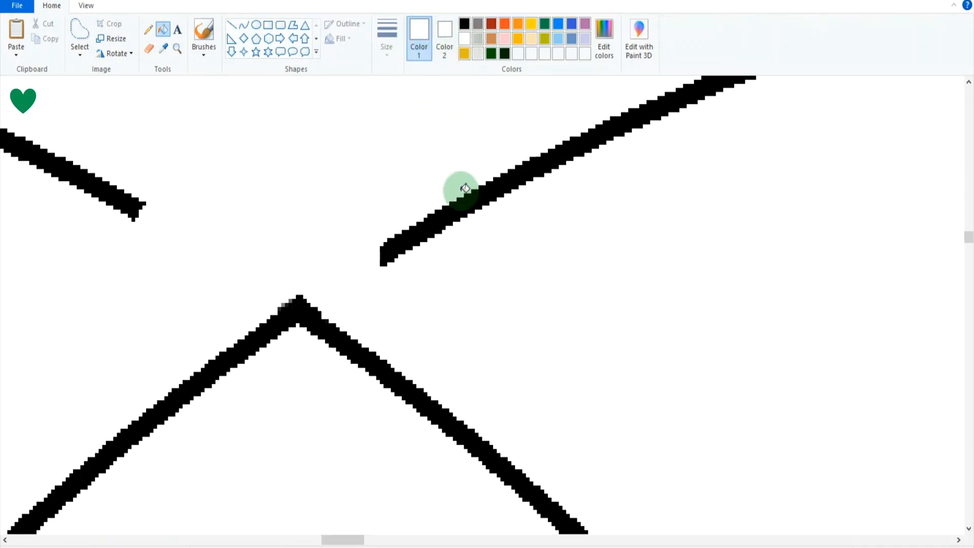
click(459, 217)
click(115, 198)
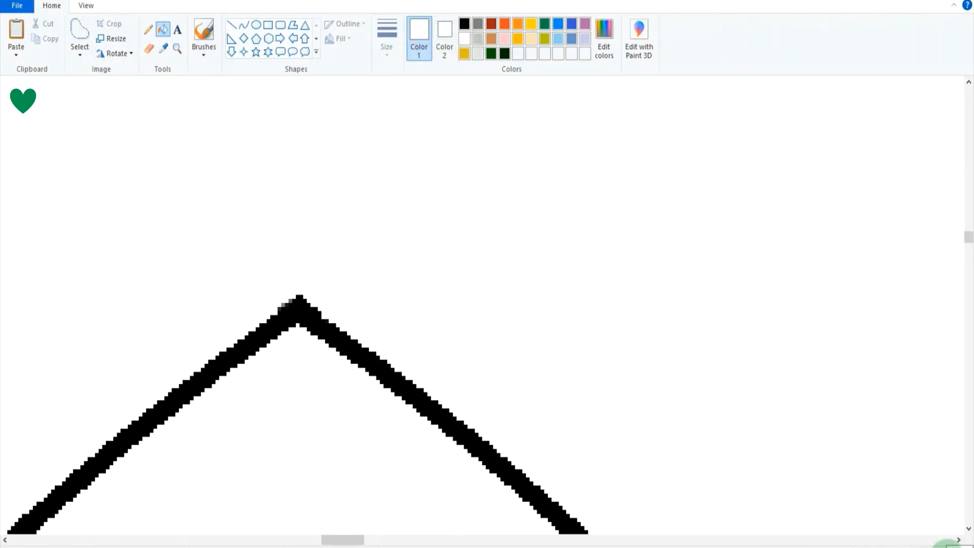
scroll(946, 546, down, 5)
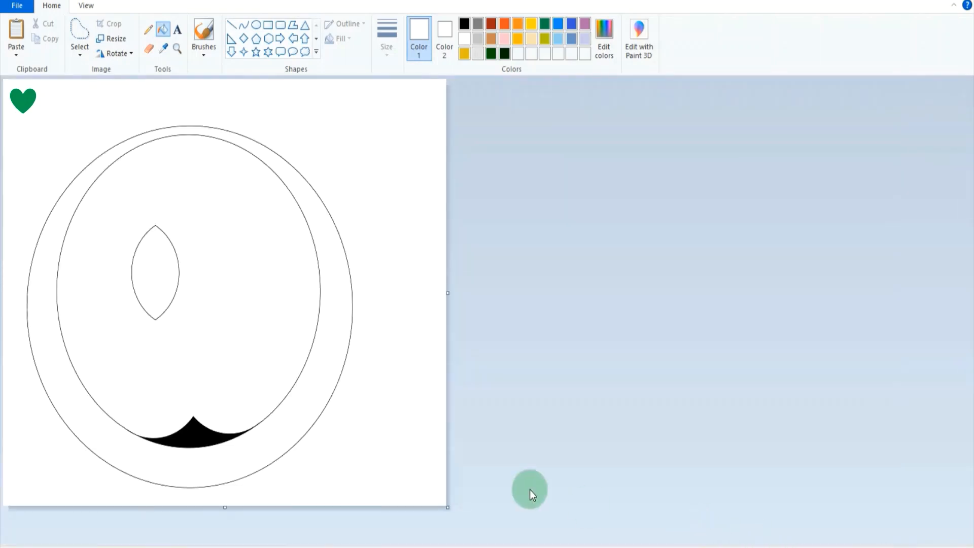
Move the pointed overlap shape out of the face to the blank canvas area beyond the outer oval's upper right.
click(79, 38)
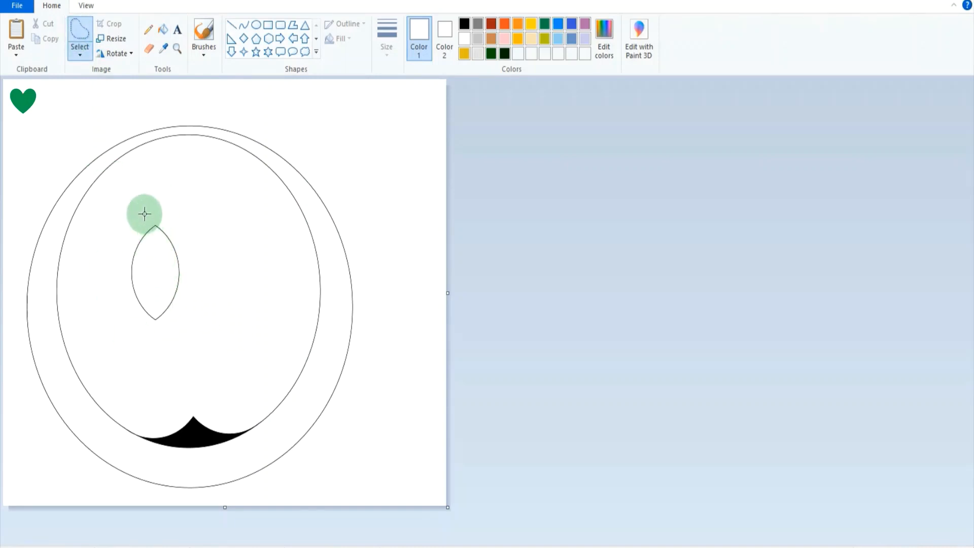
mouse_move(126, 194)
mouse_down()
mouse_move(126, 287)
mouse_move(169, 332)
mouse_move(200, 235)
mouse_move(161, 221)
mouse_move(134, 237)
mouse_move(125, 275)
mouse_move(144, 317)
mouse_move(189, 243)
mouse_up()
click(238, 259)
drag(159, 277, 191, 200)
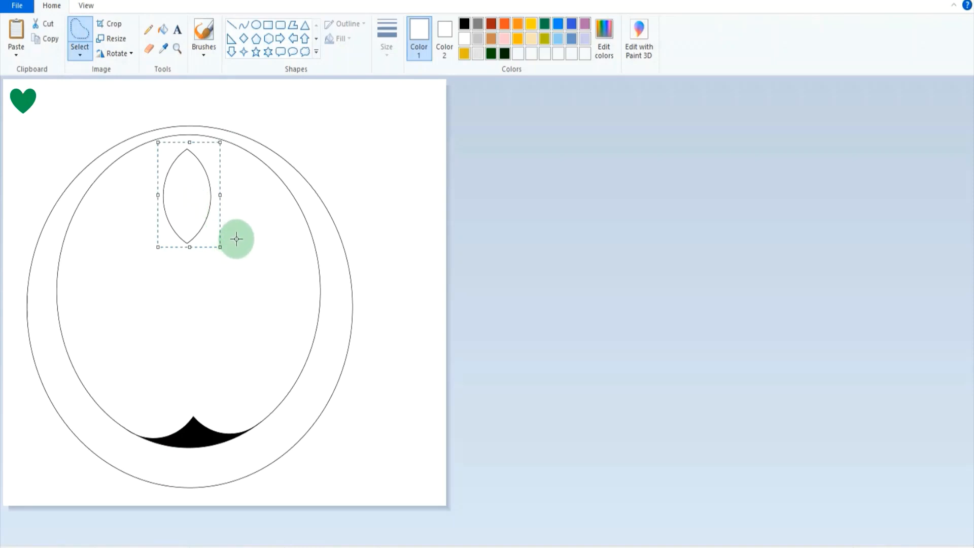
drag(191, 217, 403, 399)
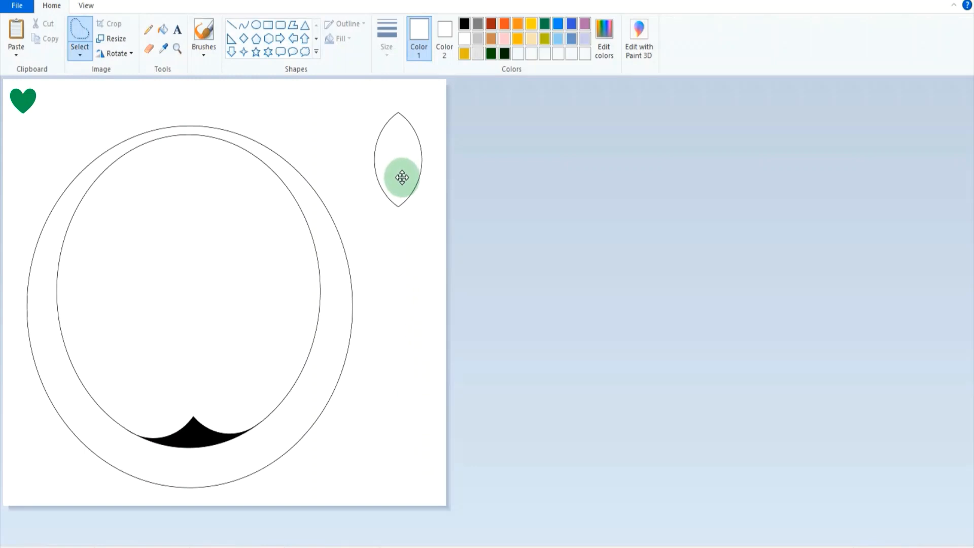
drag(401, 177, 402, 178)
click(410, 302)
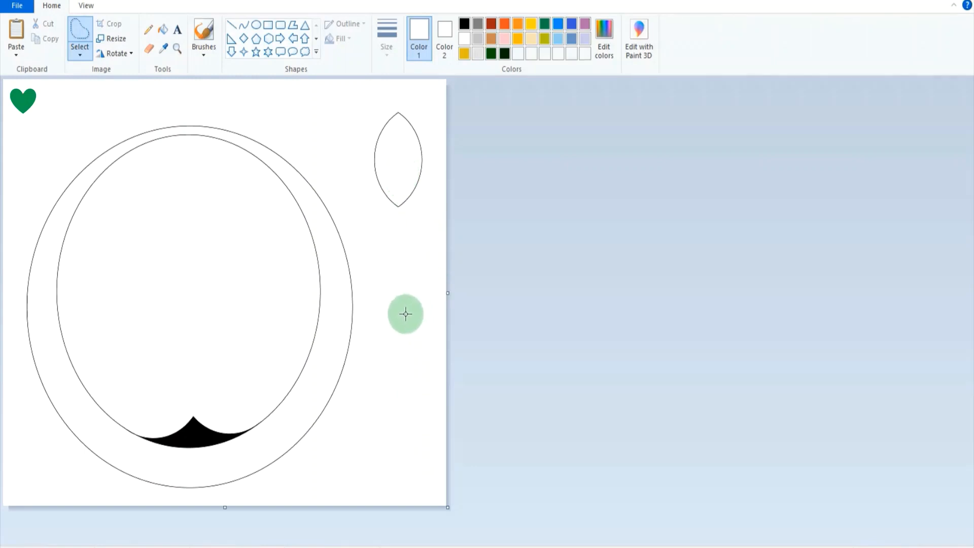
Draw a large black oval with a thicker outline and centre it inside the outer oval, slightly below the inner oval's top.
click(259, 24)
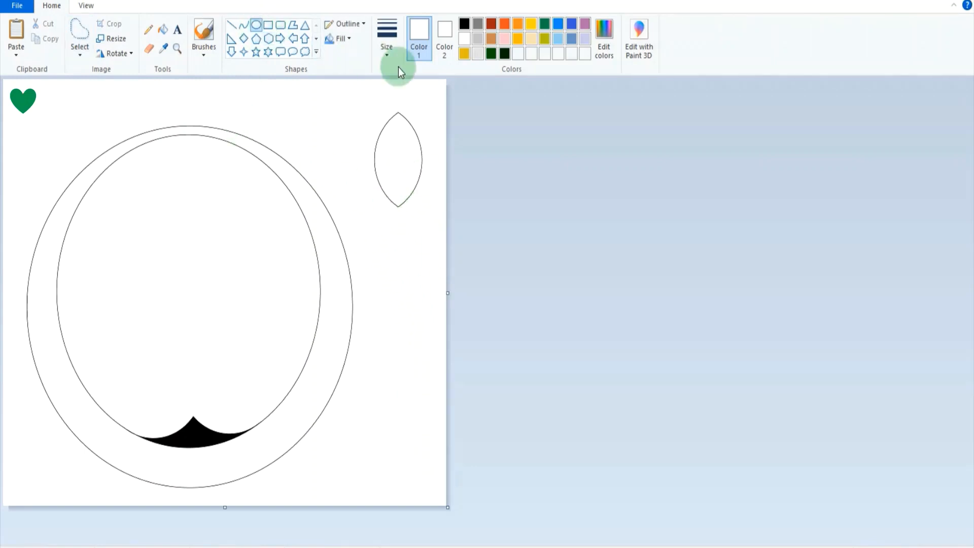
click(386, 40)
click(406, 138)
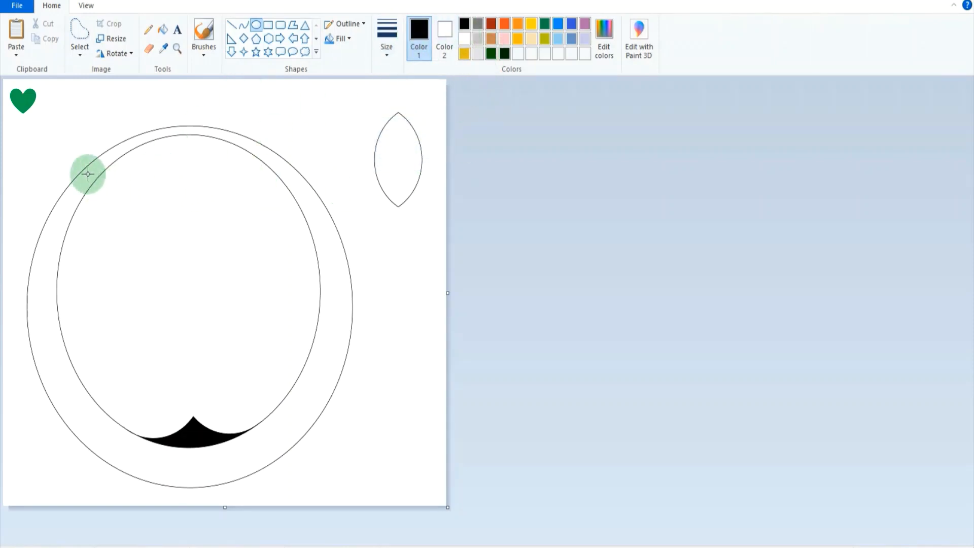
drag(24, 101, 321, 415)
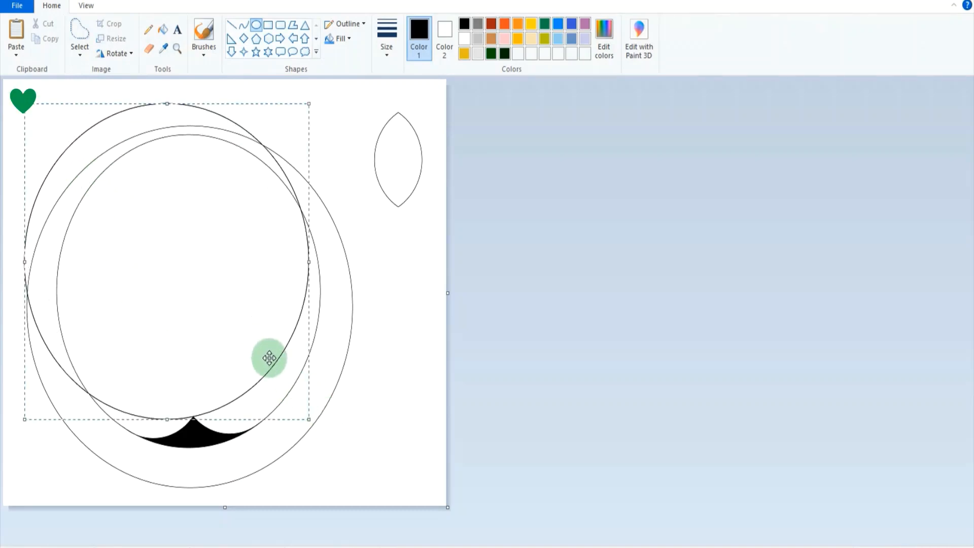
drag(268, 355, 283, 387)
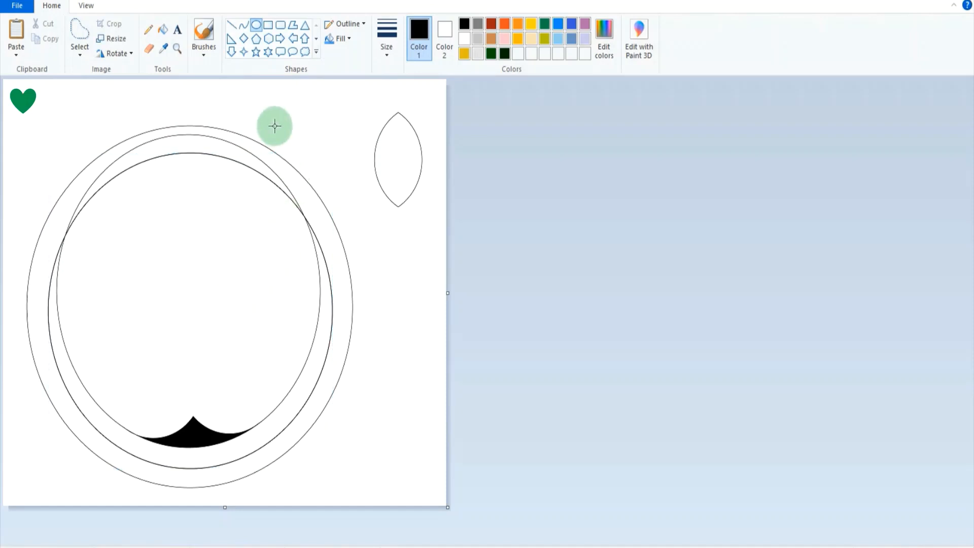
Fill the crescent between the inner oval's upper edge and the new thick oval with dark green.
click(177, 48)
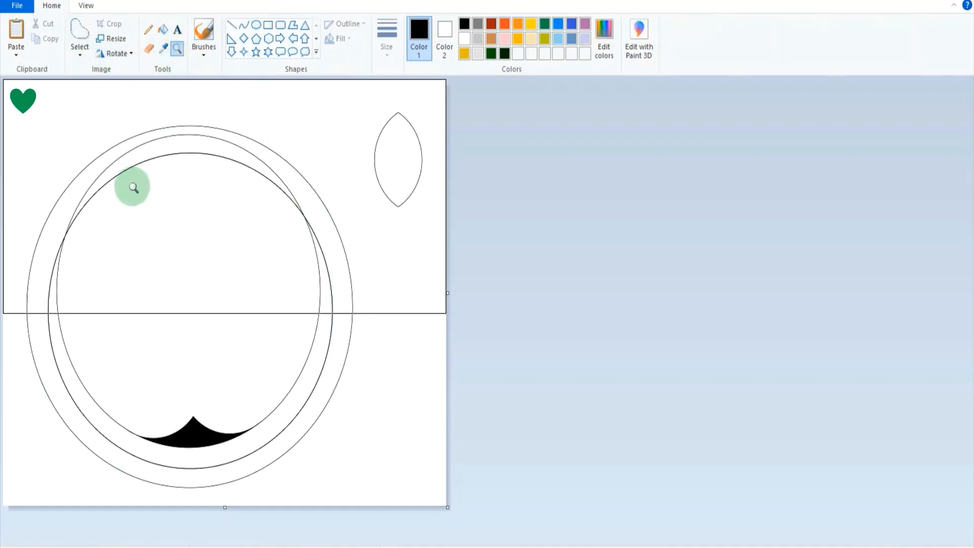
click(71, 221)
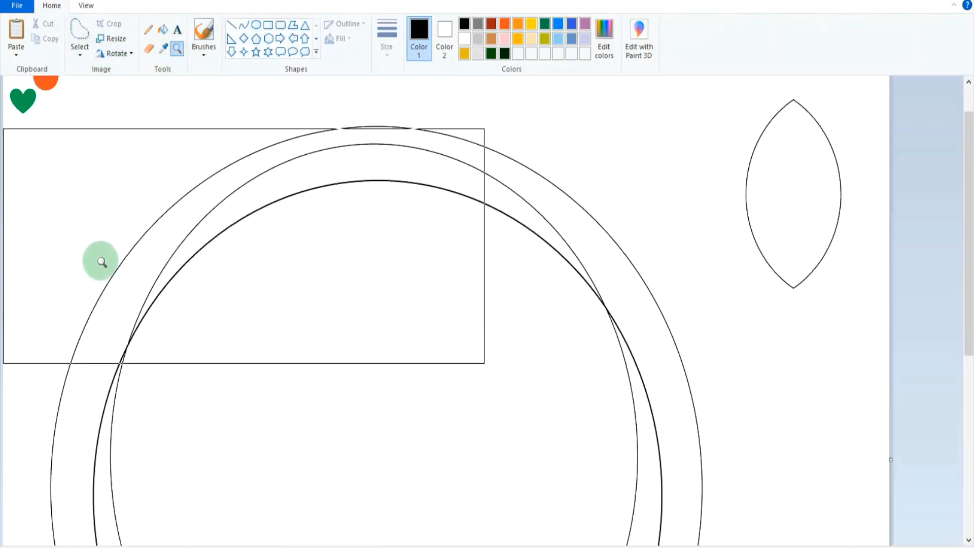
click(192, 337)
click(276, 309)
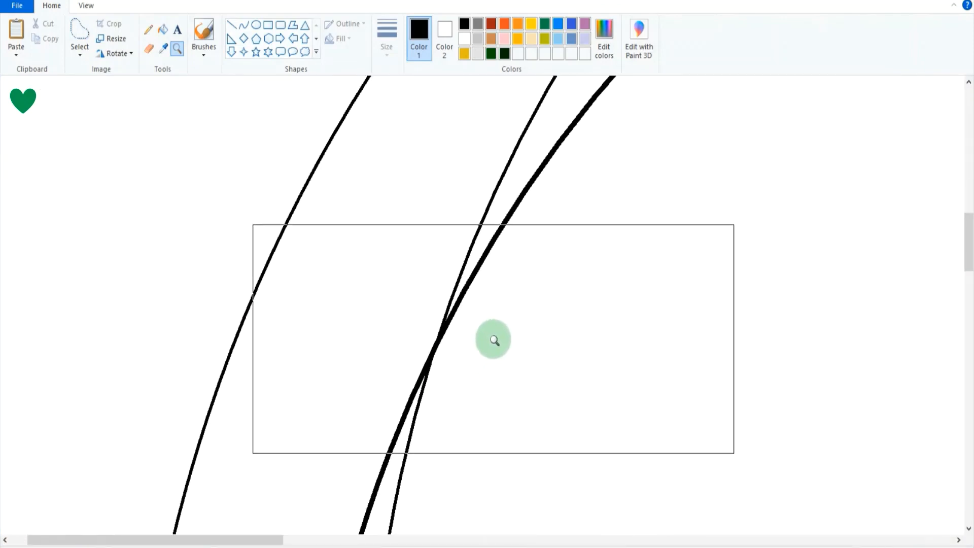
click(246, 27)
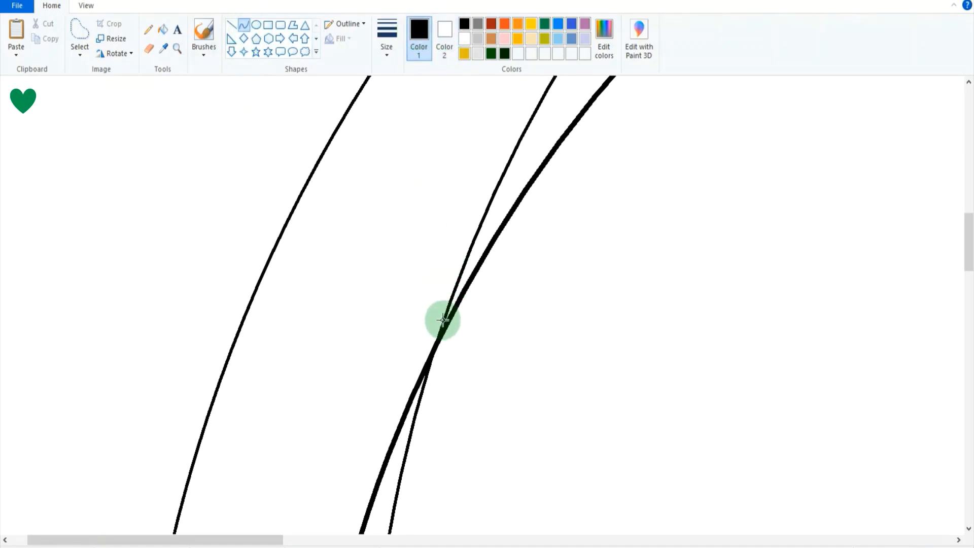
click(464, 41)
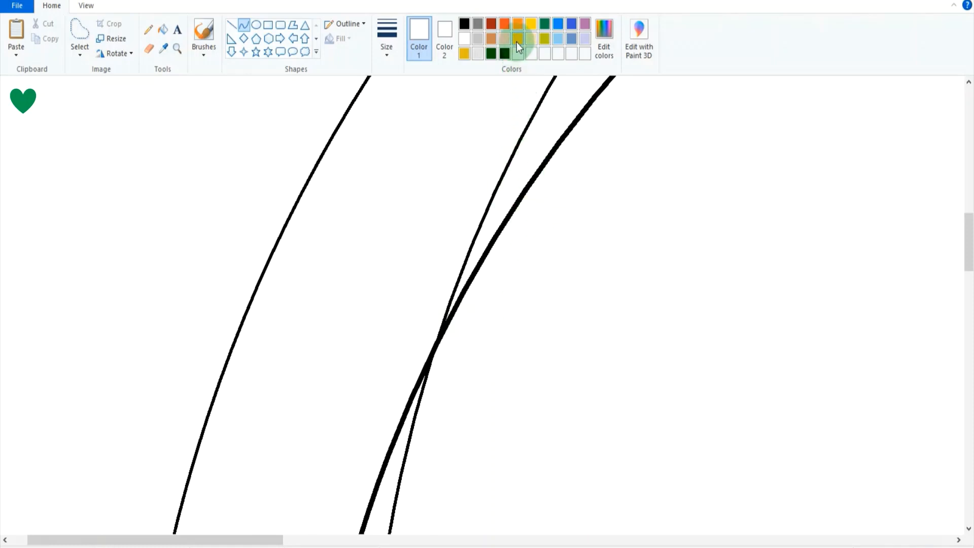
click(506, 27)
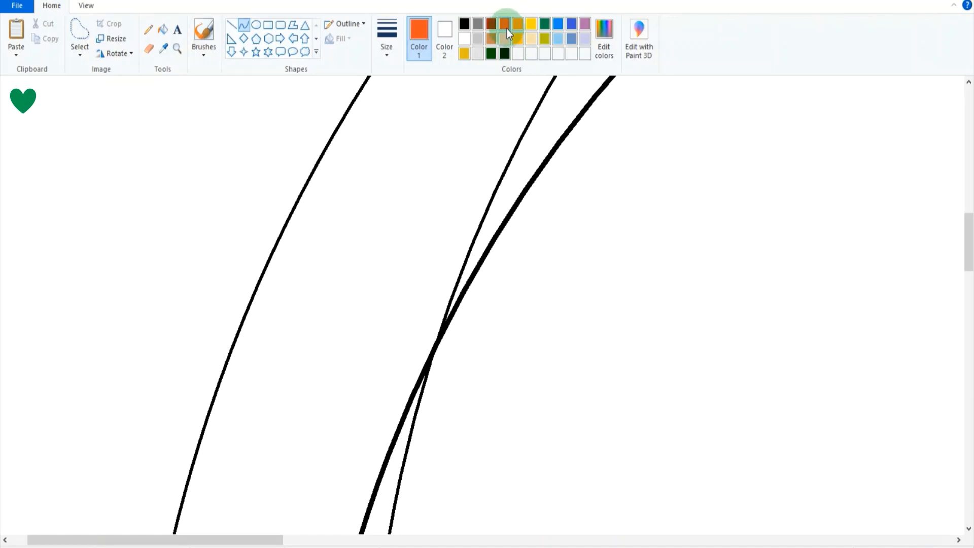
click(544, 25)
click(162, 30)
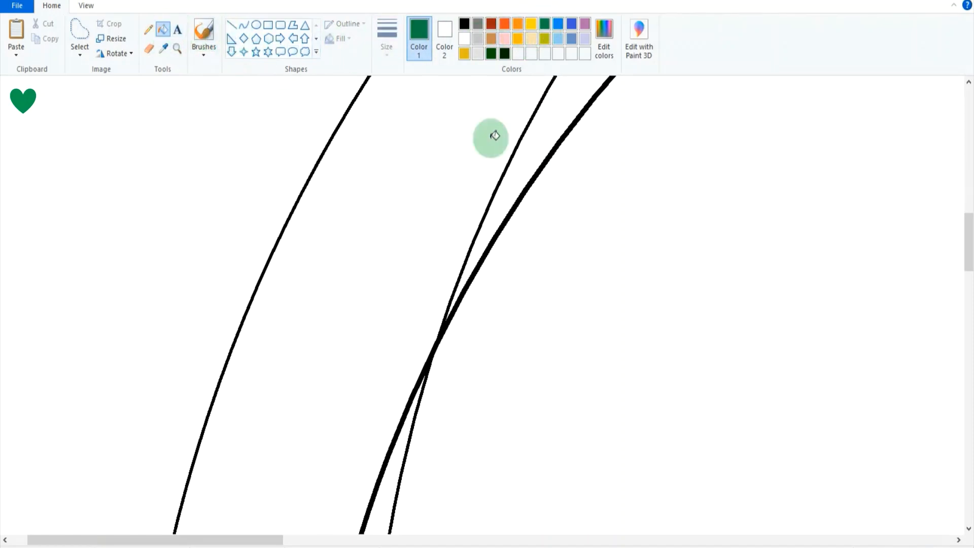
click(543, 136)
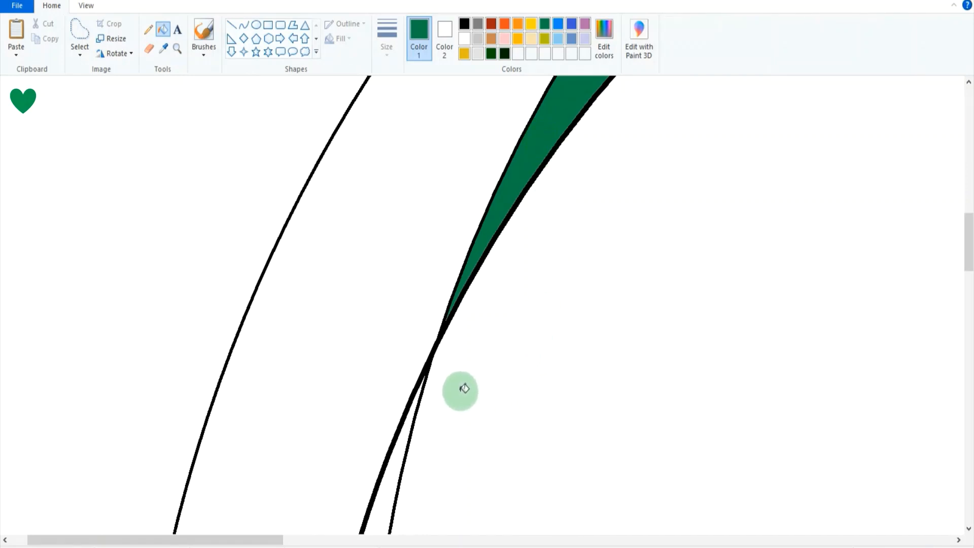
Examine closely where the thick oval crosses the inner oval at the green crescent's left tip.
scroll(463, 389, up, 2)
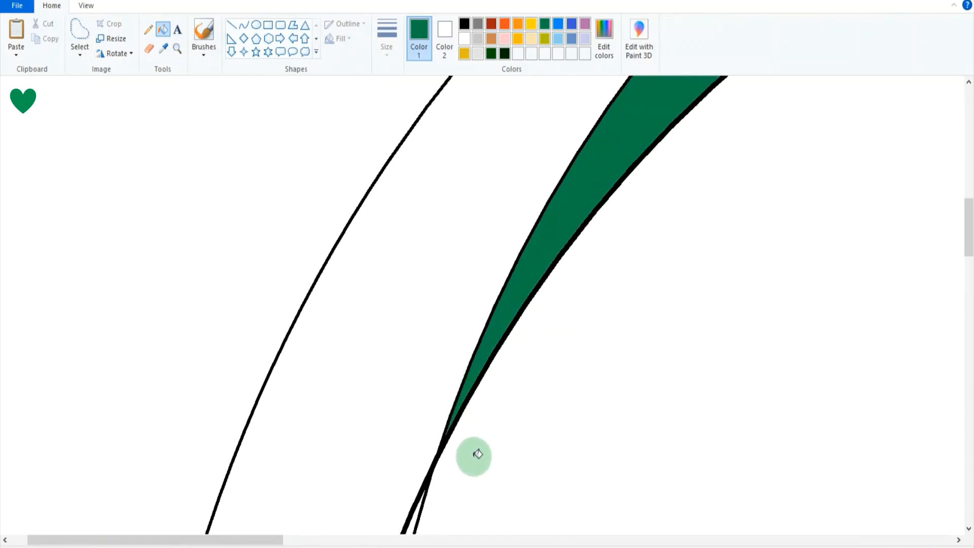
click(177, 49)
click(467, 426)
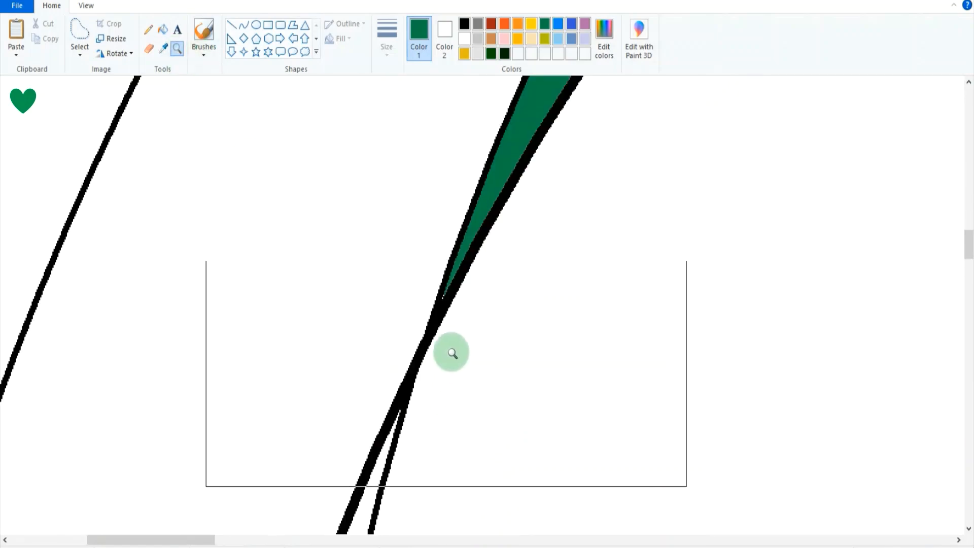
click(448, 345)
click(394, 250)
click(231, 318)
scroll(299, 310, up, 3)
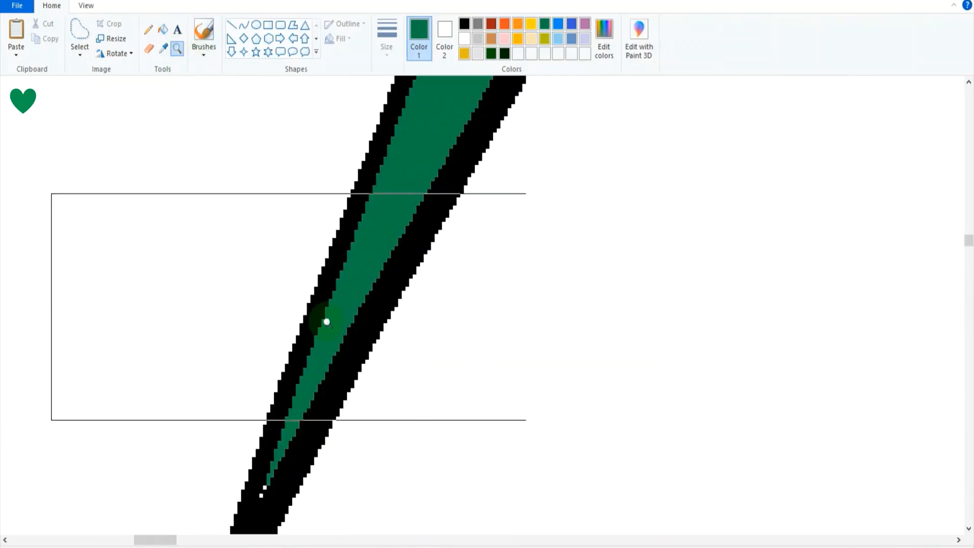
scroll(355, 332, down, 1)
click(298, 365)
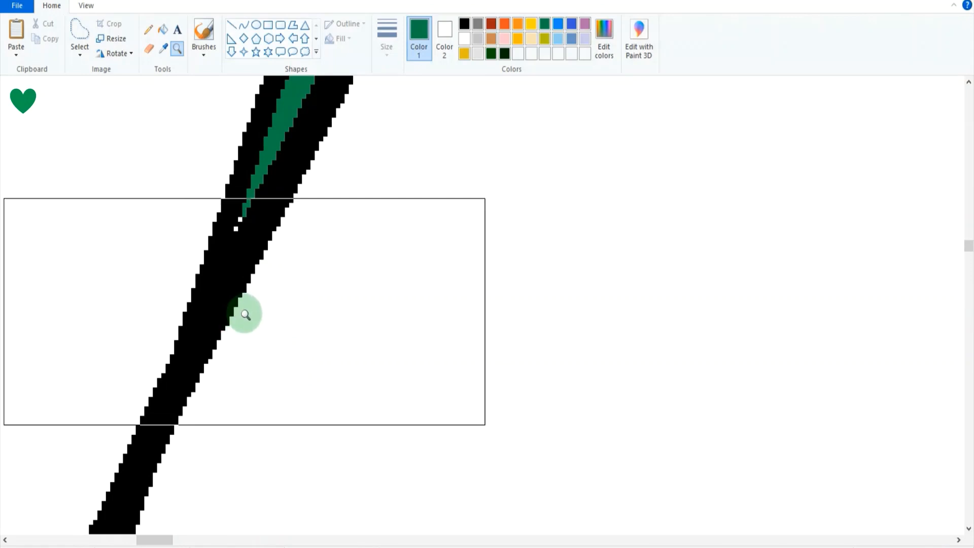
scroll(243, 319, up, 4)
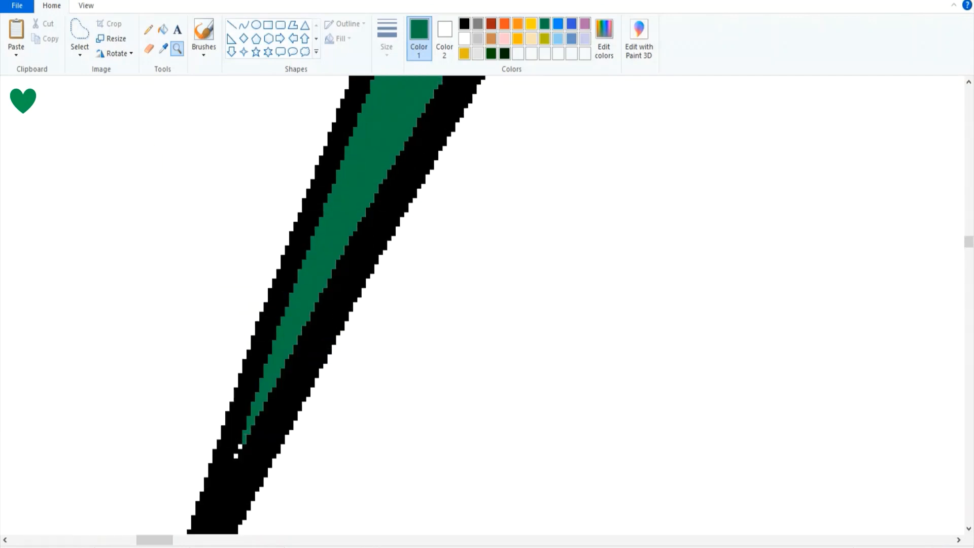
click(913, 544)
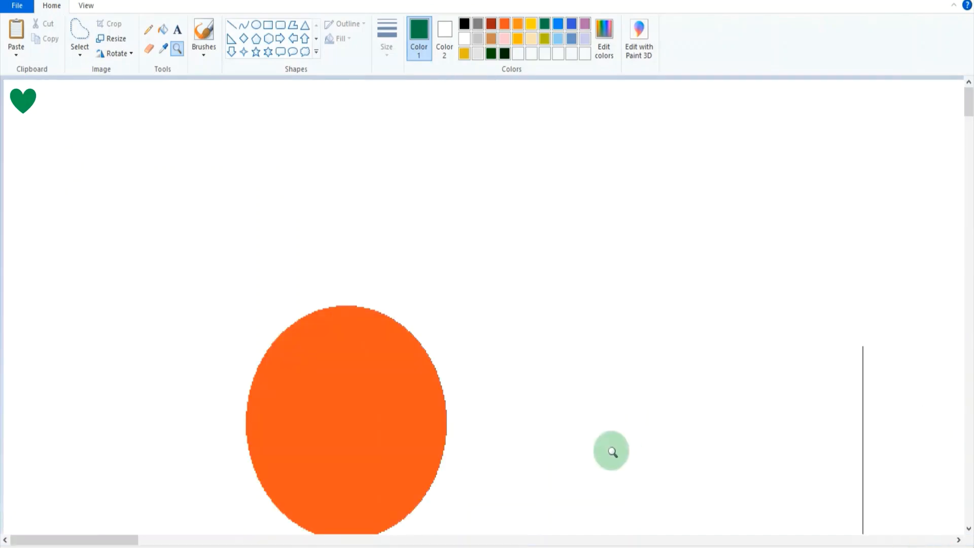
scroll(611, 450, down, 4)
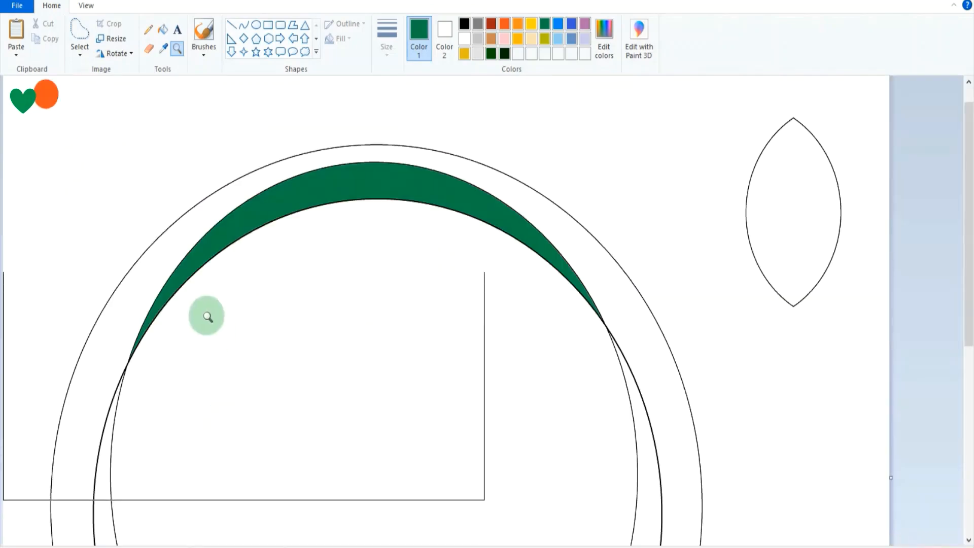
click(190, 372)
click(190, 372)
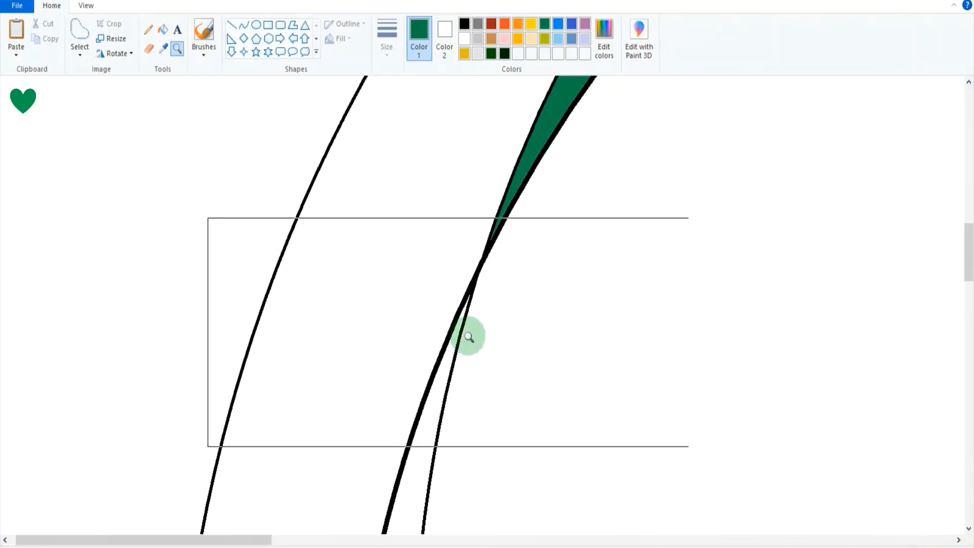
click(500, 298)
click(496, 268)
scroll(273, 264, up, 3)
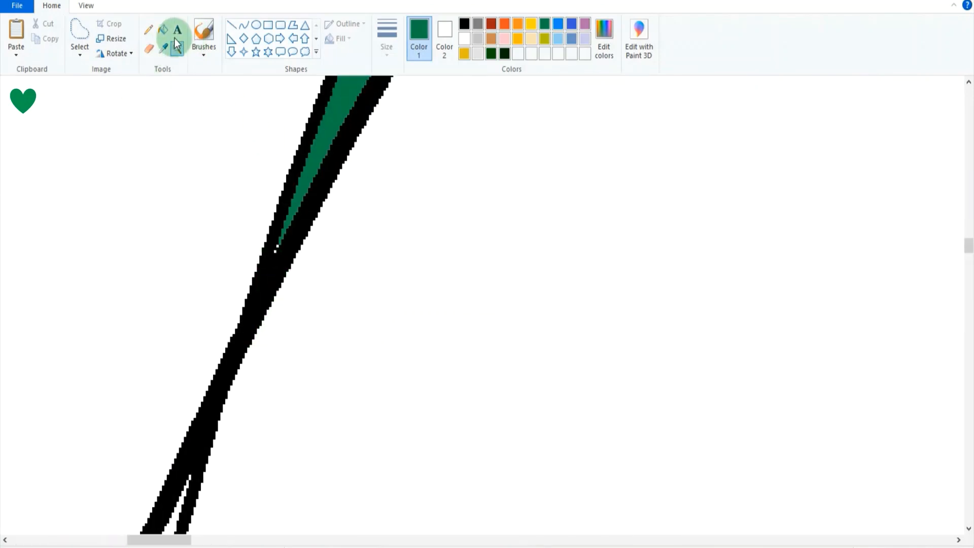
Try to cover the thick outline just below the green crescent's left tip with a straight white line.
click(232, 25)
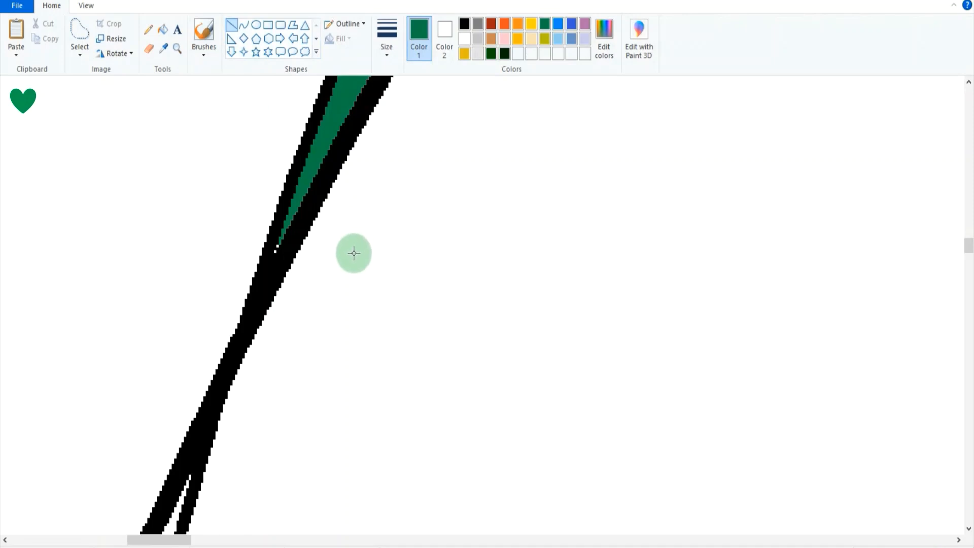
click(464, 38)
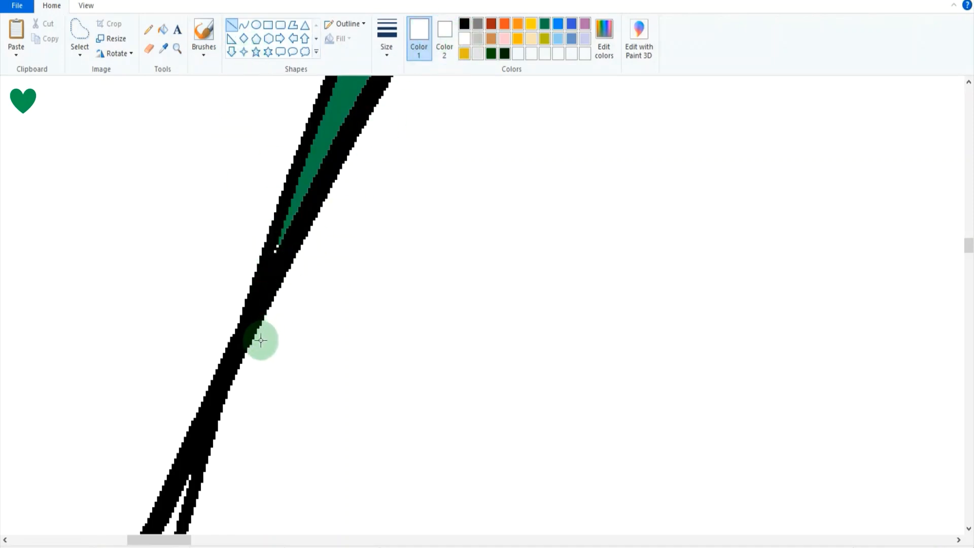
drag(261, 339, 289, 247)
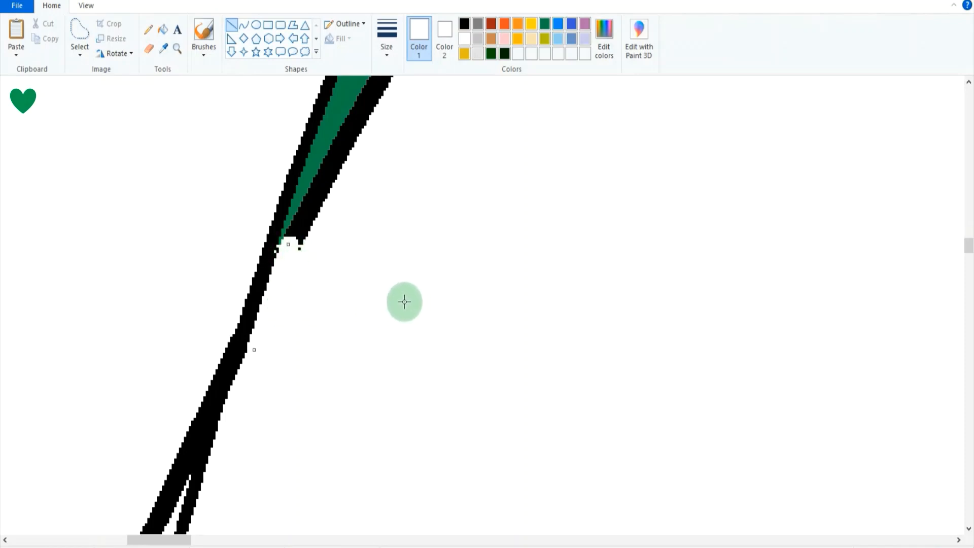
key(ctrl+z)
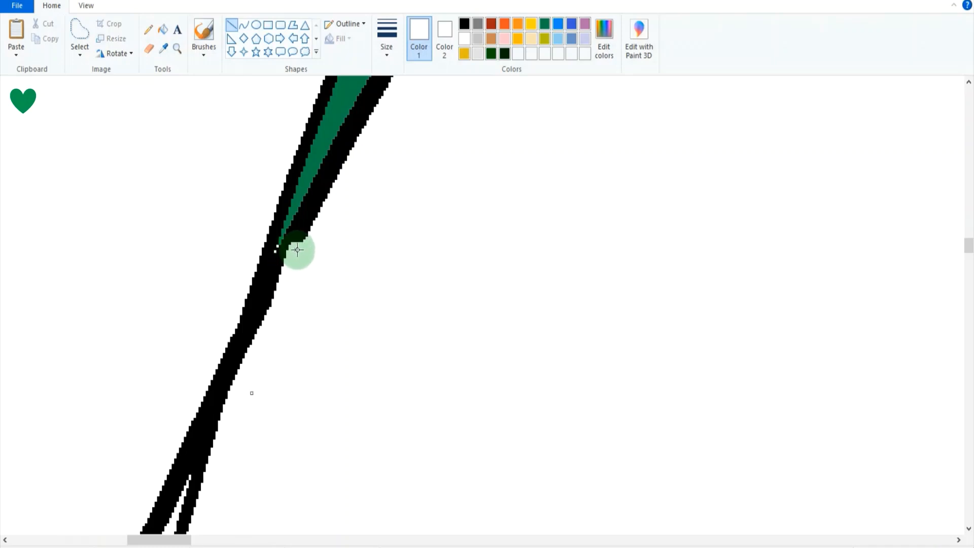
Cover the thick outline just below the green crescent's left tip with a white stroke using the Curve tool.
click(244, 24)
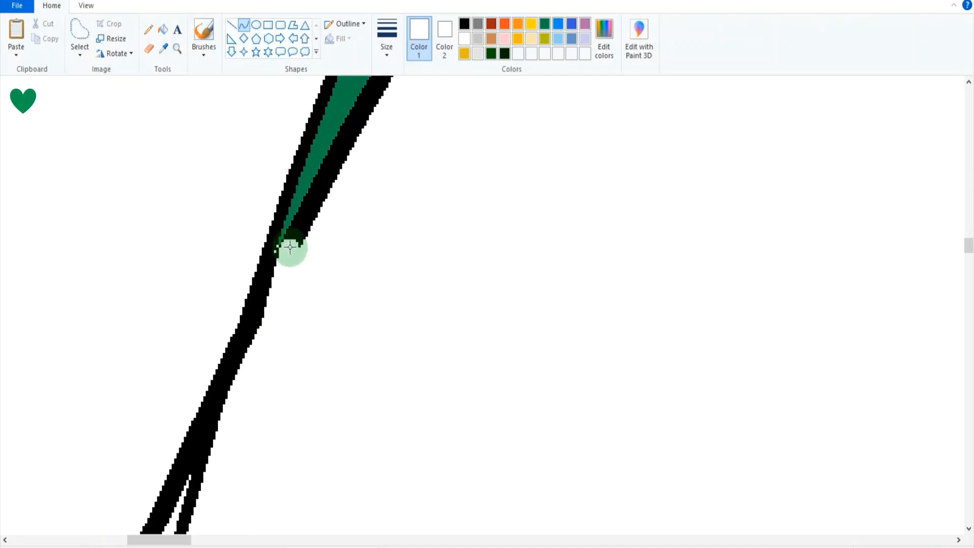
mouse_move(291, 240)
mouse_down()
mouse_move(250, 322)
mouse_move(262, 312)
mouse_up()
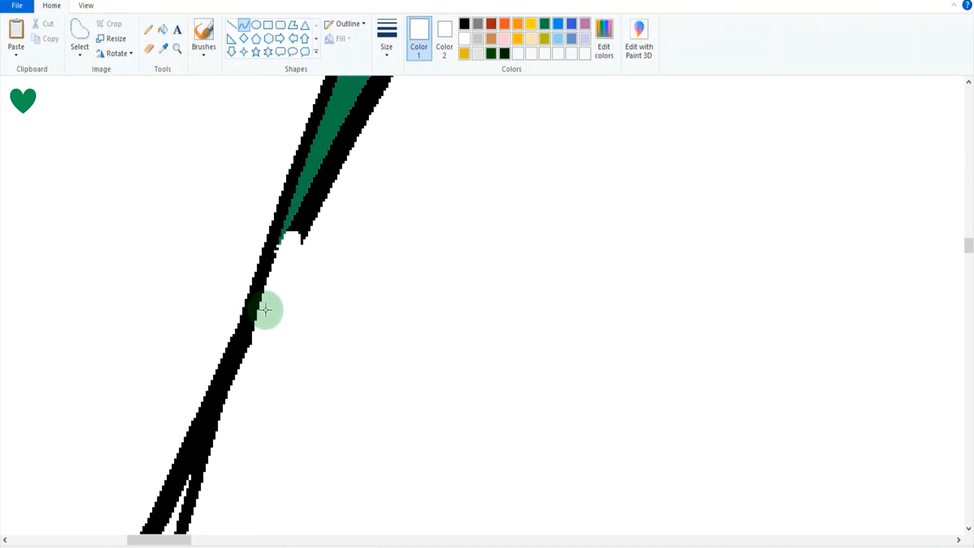
click(265, 322)
click(313, 368)
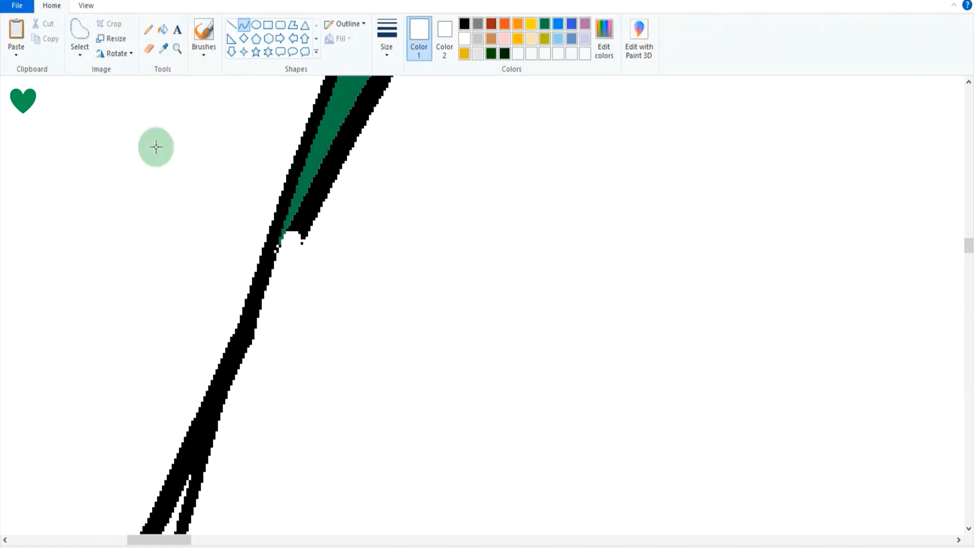
Brush white over the leftover black stub of the thick outline at the crescent's left tip to open a clean gap.
click(210, 31)
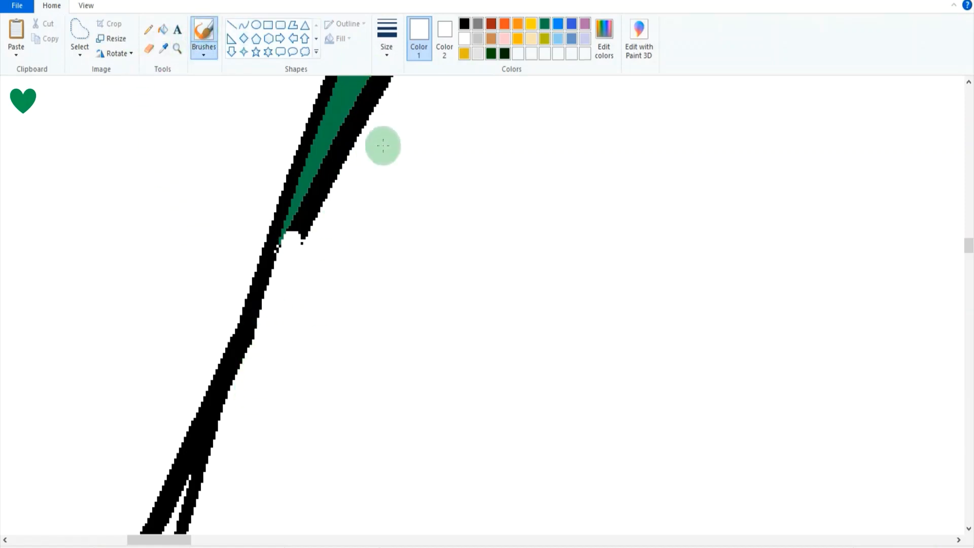
click(419, 154)
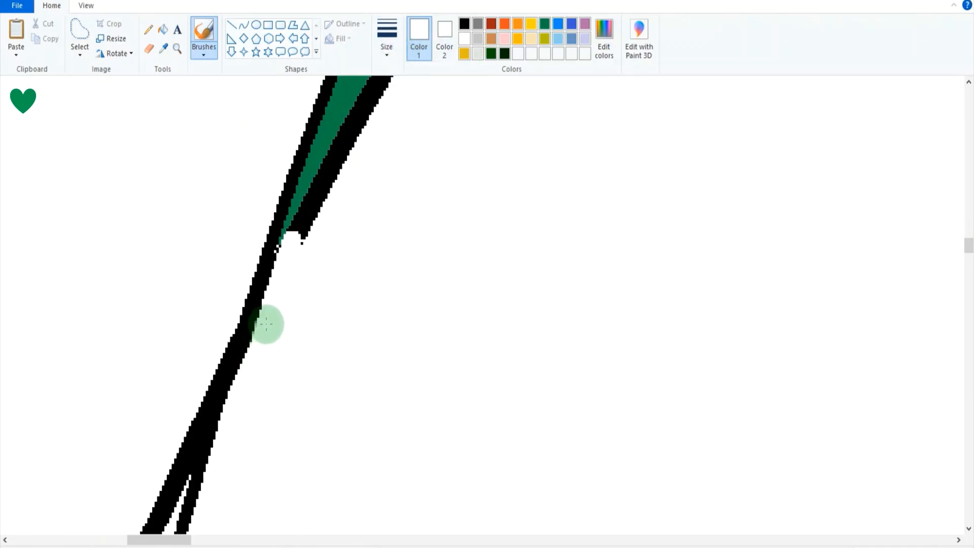
click(390, 59)
click(414, 155)
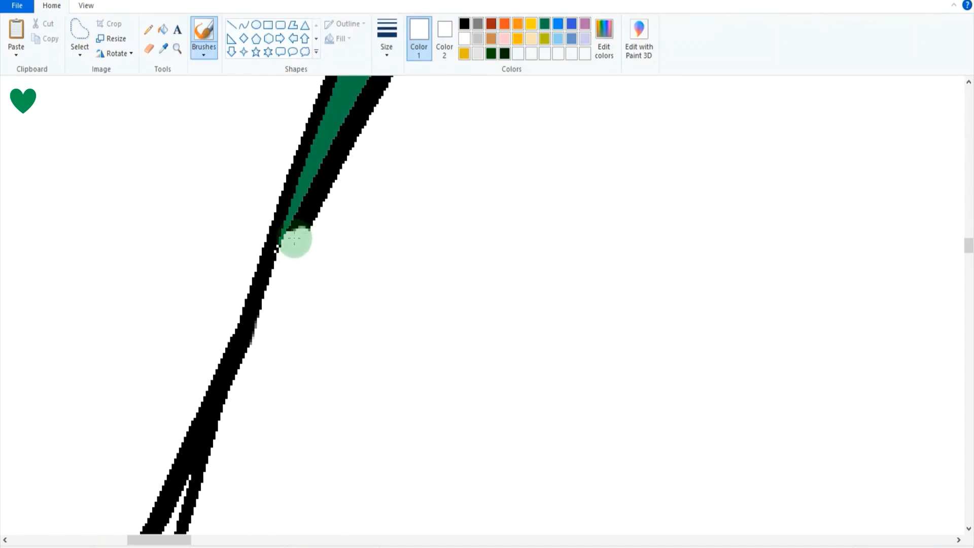
mouse_move(294, 239)
mouse_down()
mouse_move(321, 222)
mouse_move(297, 253)
mouse_up()
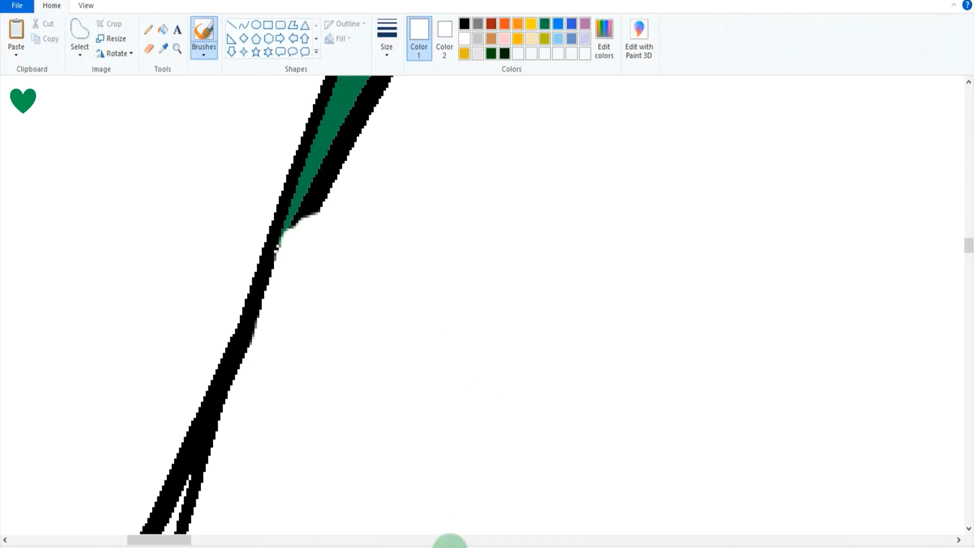
Cover the thick outline beneath the green crescent's right tip with white curve strokes.
drag(189, 542, 677, 539)
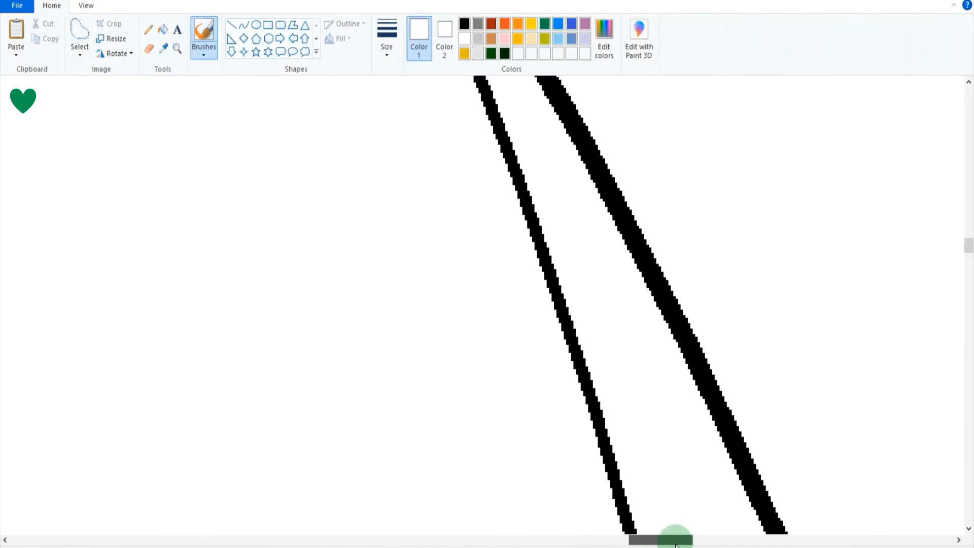
scroll(547, 460, up, 7)
scroll(147, 357, down, 1)
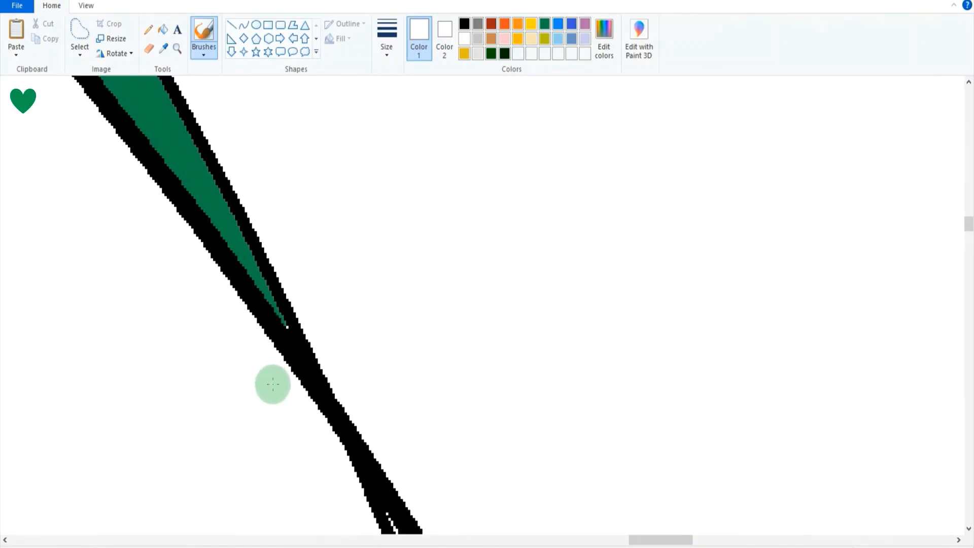
click(242, 28)
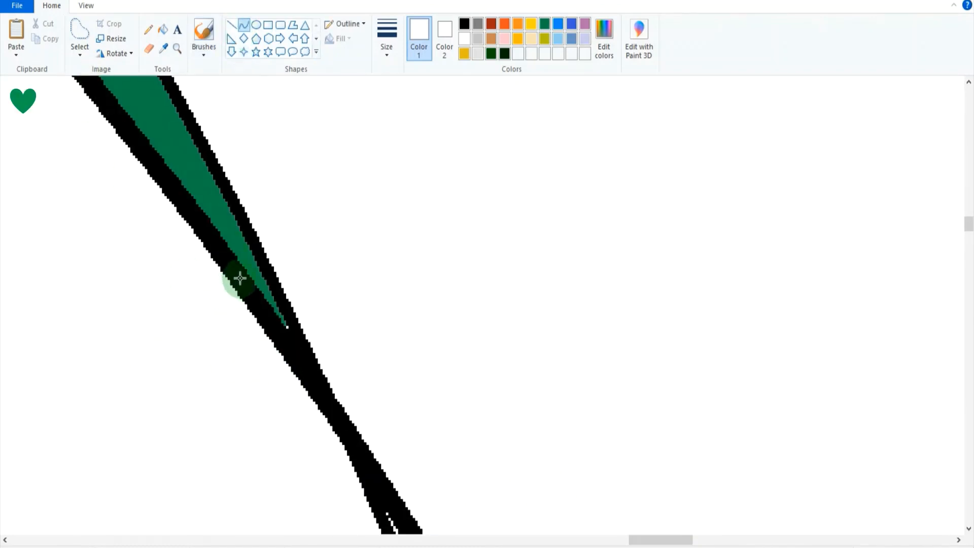
mouse_move(246, 285)
mouse_down()
mouse_move(304, 446)
mouse_move(326, 467)
mouse_move(313, 377)
mouse_up()
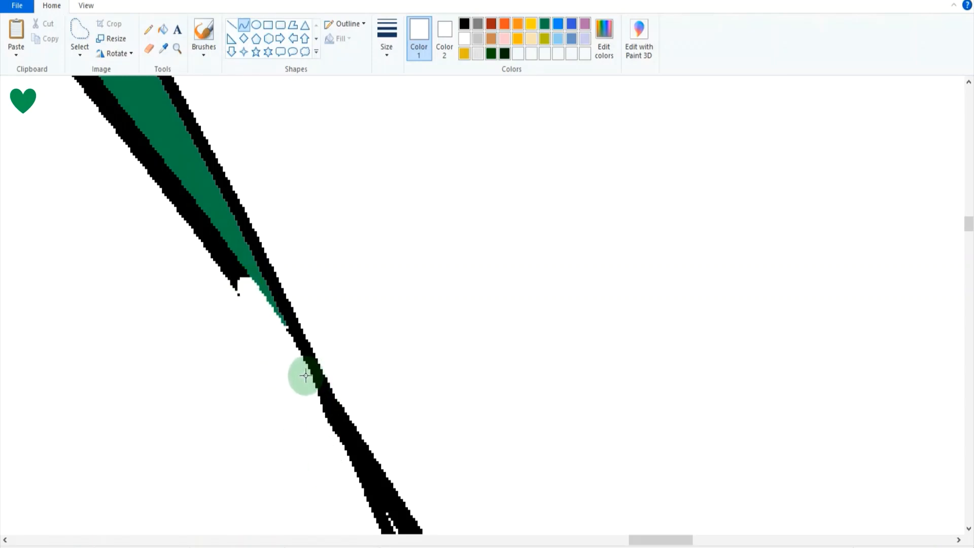
mouse_move(305, 375)
mouse_down()
mouse_move(296, 385)
mouse_move(309, 395)
mouse_up()
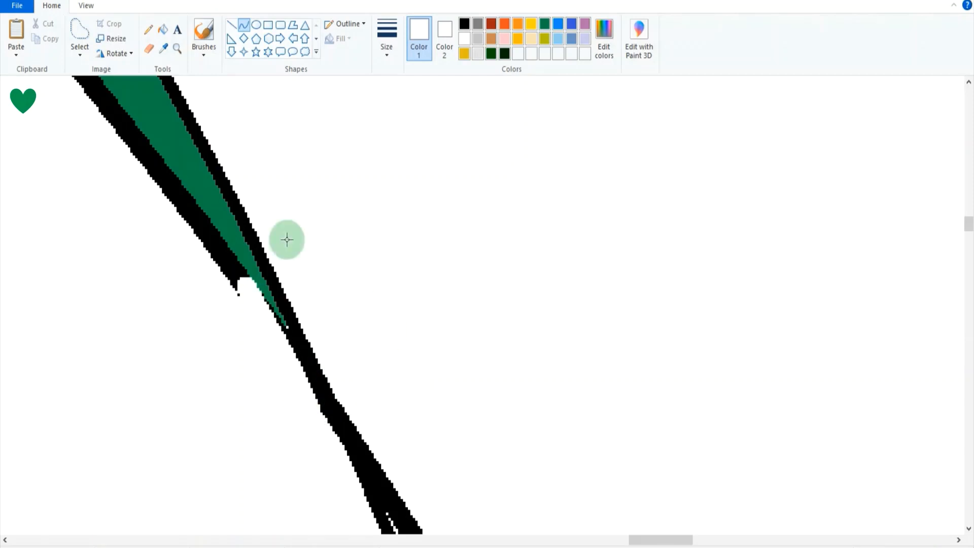
Brush white over the leftover black stub at the crescent's right tip, then check the whole drawing.
click(203, 33)
mouse_move(239, 302)
mouse_down()
mouse_move(279, 332)
mouse_move(263, 321)
mouse_move(283, 359)
mouse_move(272, 339)
mouse_up()
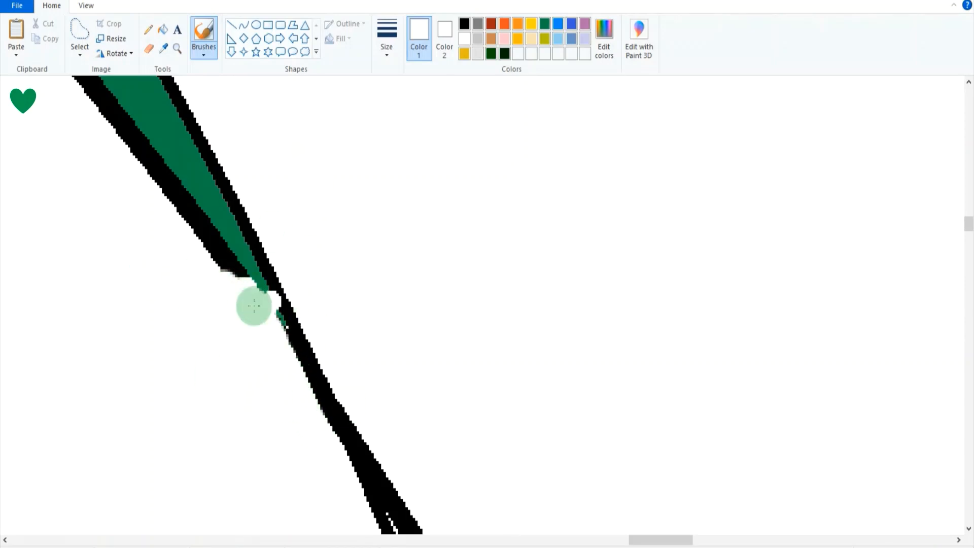
drag(937, 547, 881, 547)
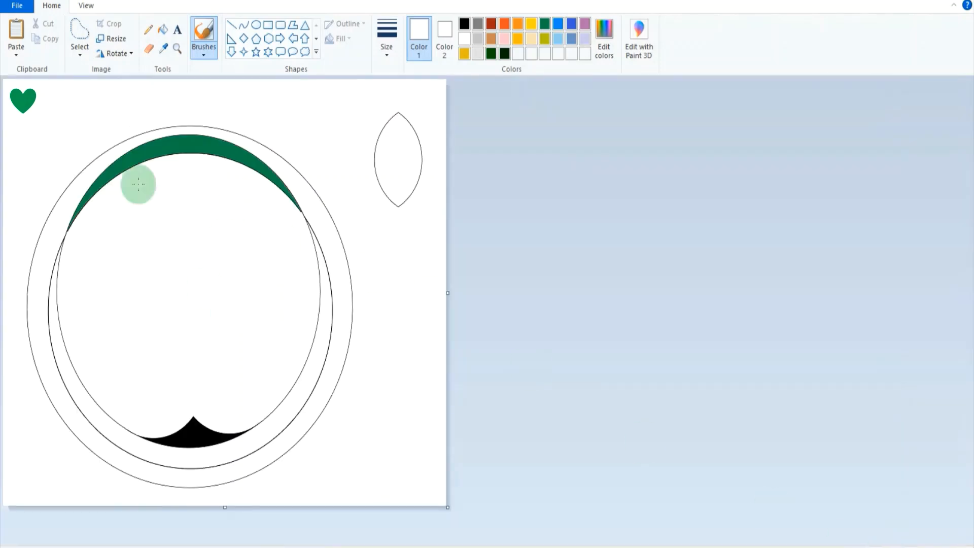
click(927, 547)
click(959, 544)
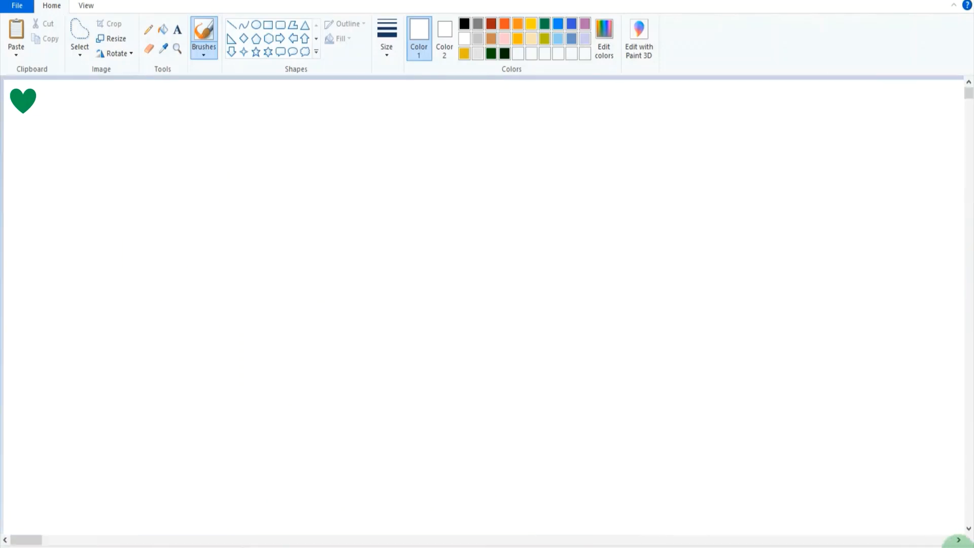
drag(949, 547, 906, 547)
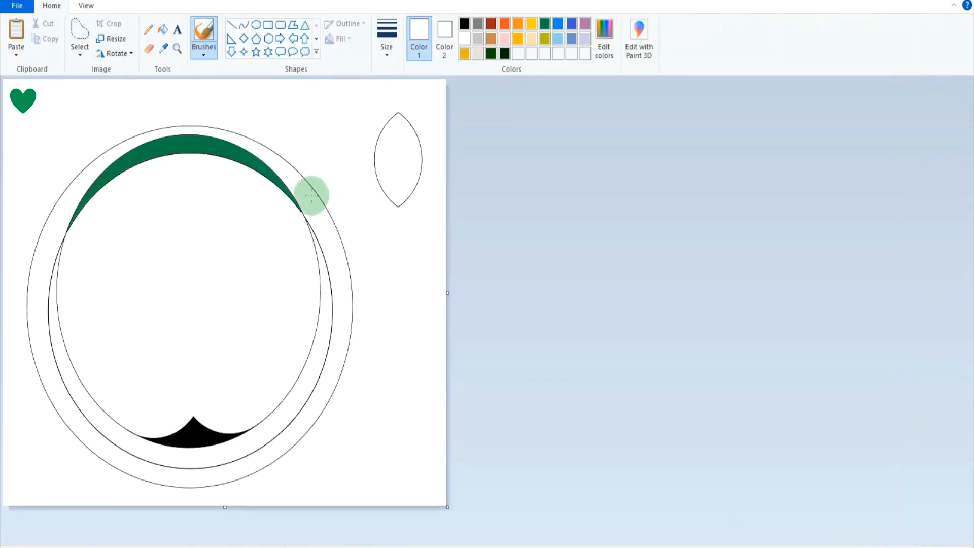
Fill the detached thick outline along the green crescent's lower edge with white.
click(177, 48)
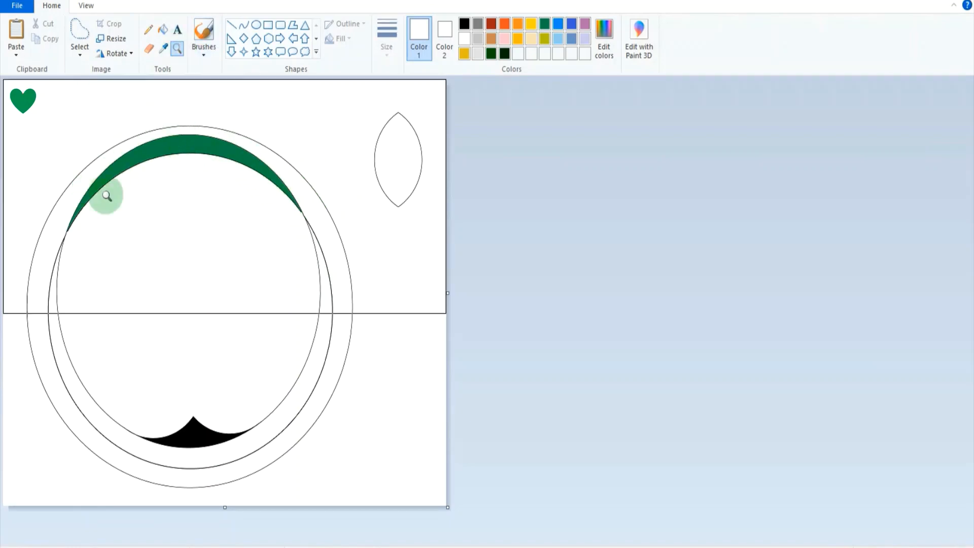
click(105, 195)
click(157, 301)
click(284, 324)
click(492, 270)
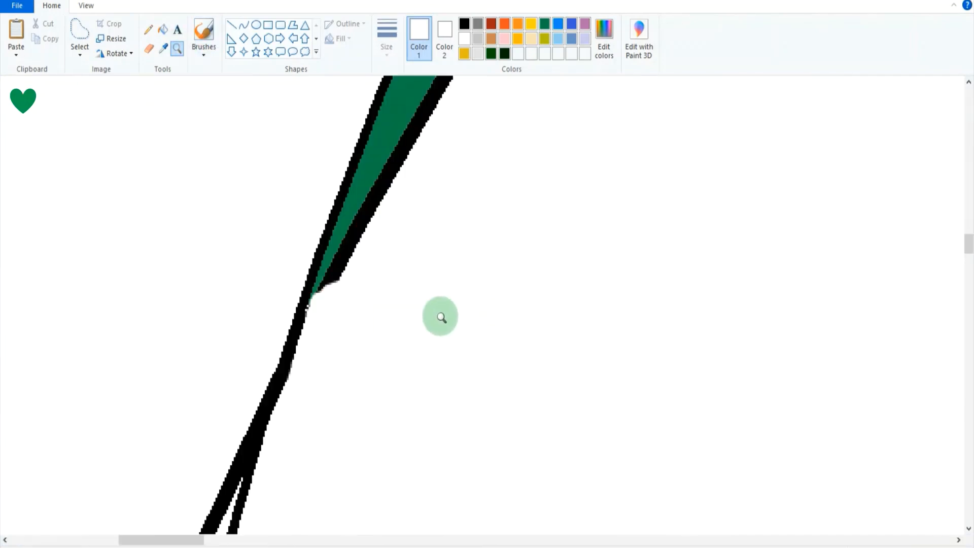
click(359, 234)
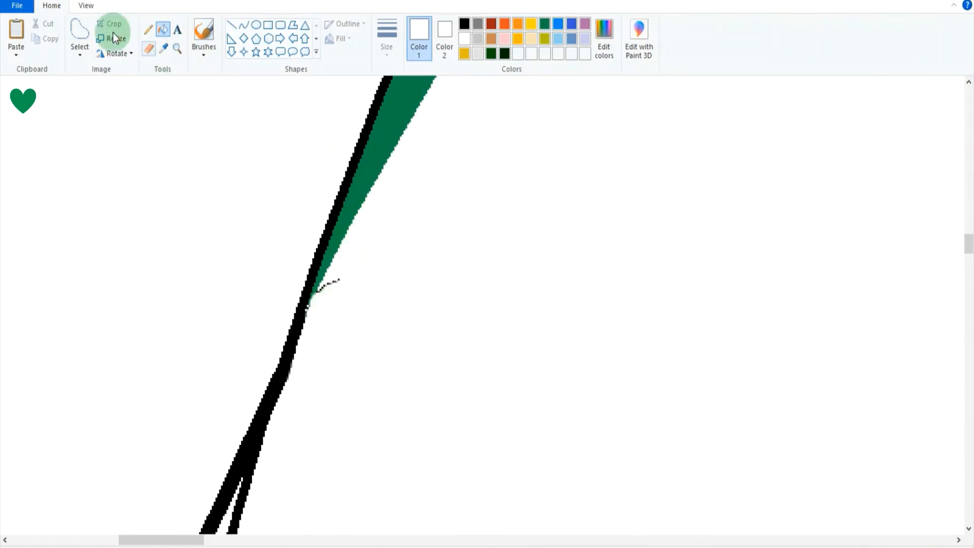
Delete the leftover black specks beside the green crescent's left tip and prepare a white brush for touching up.
click(80, 31)
mouse_move(316, 292)
mouse_down()
mouse_move(344, 291)
mouse_move(331, 280)
mouse_up()
key(Delete)
click(202, 38)
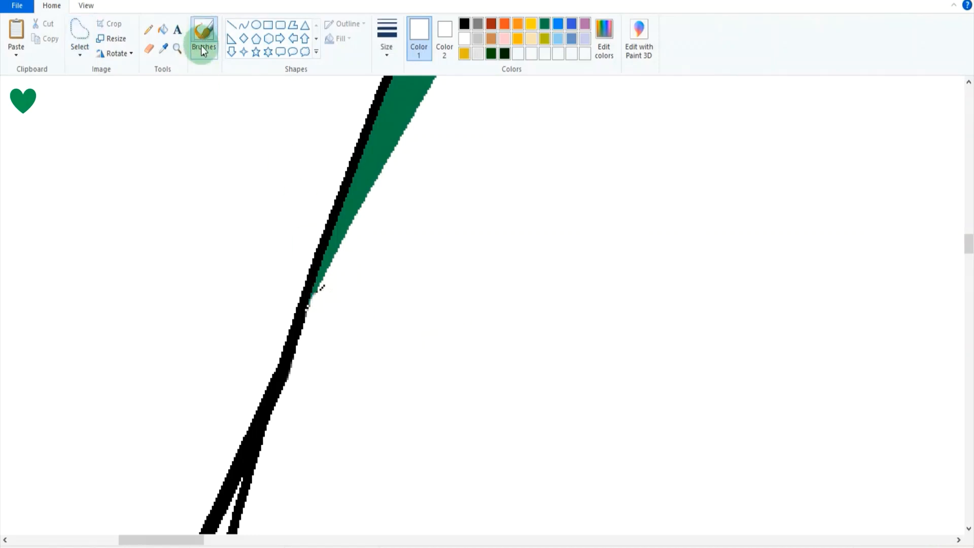
Recolour the green crescent with a light grey fill and check both of its tips.
drag(202, 540, 681, 513)
scroll(657, 415, up, 10)
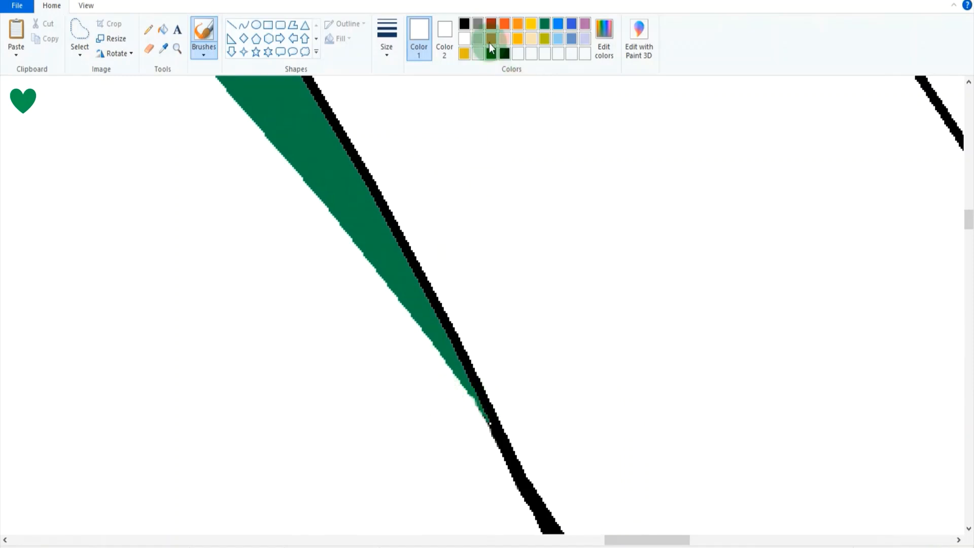
click(477, 53)
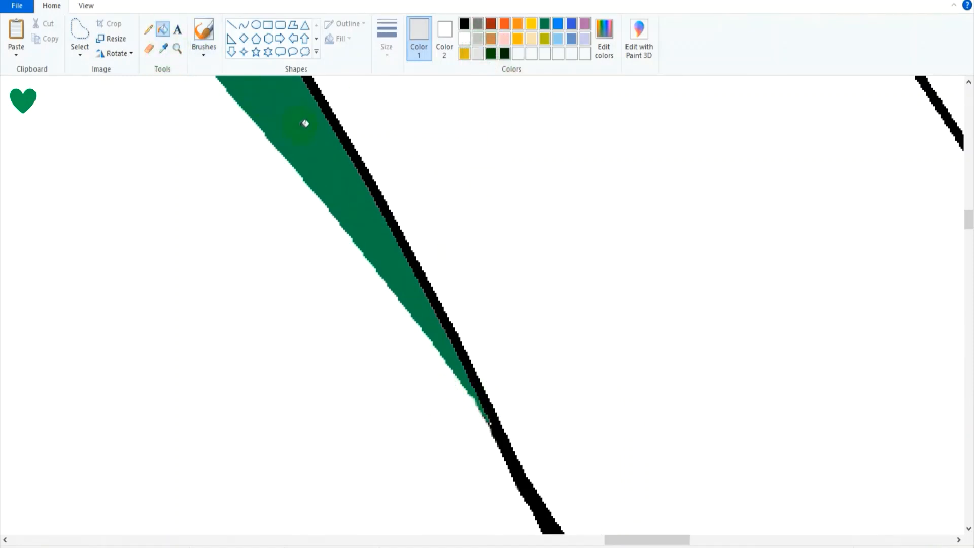
click(305, 124)
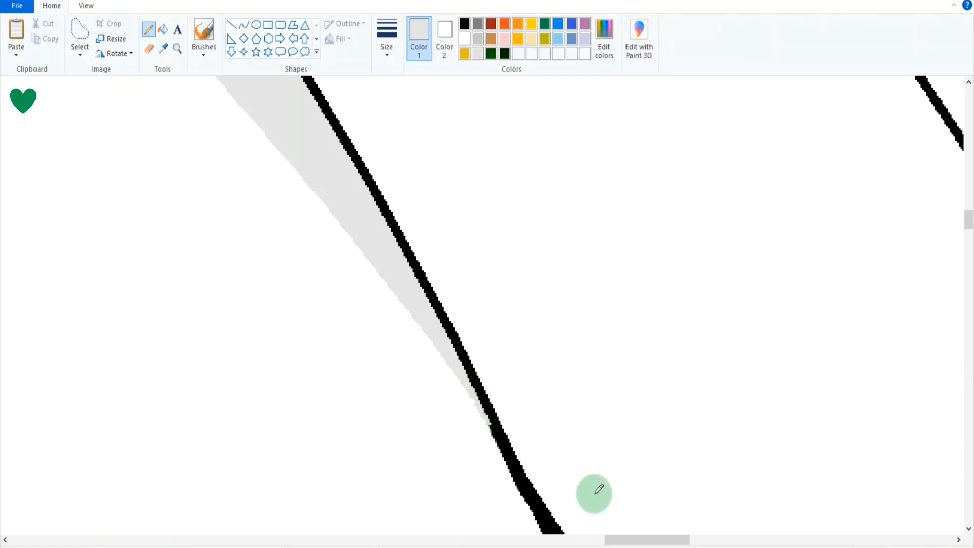
drag(615, 539, 454, 522)
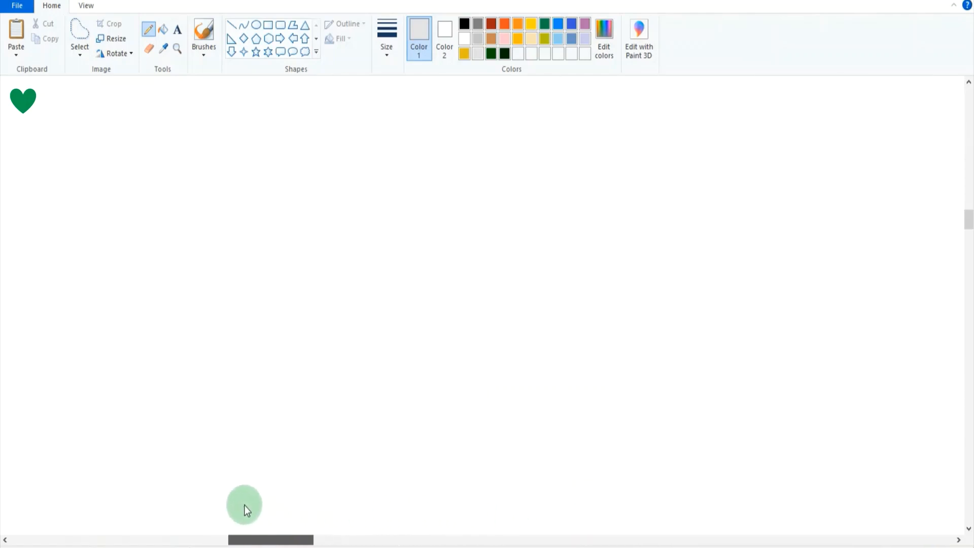
drag(245, 504, 159, 500)
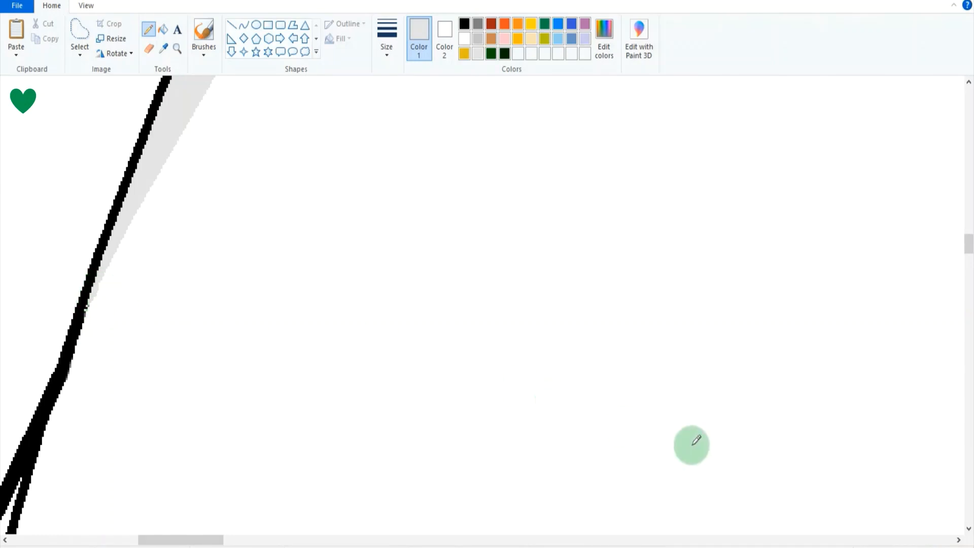
drag(933, 541, 894, 543)
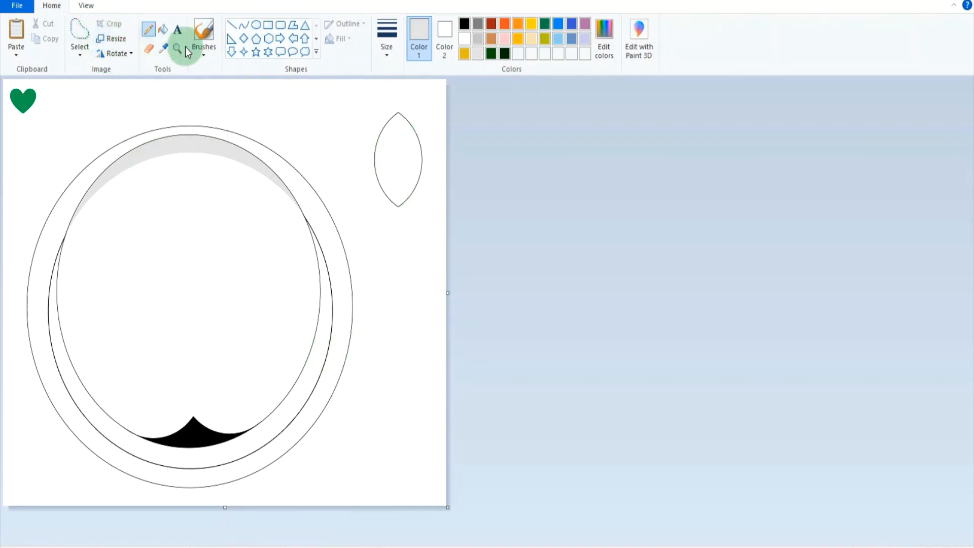
Fill the separate leaf-shaped outline beside the ovals with black.
click(464, 24)
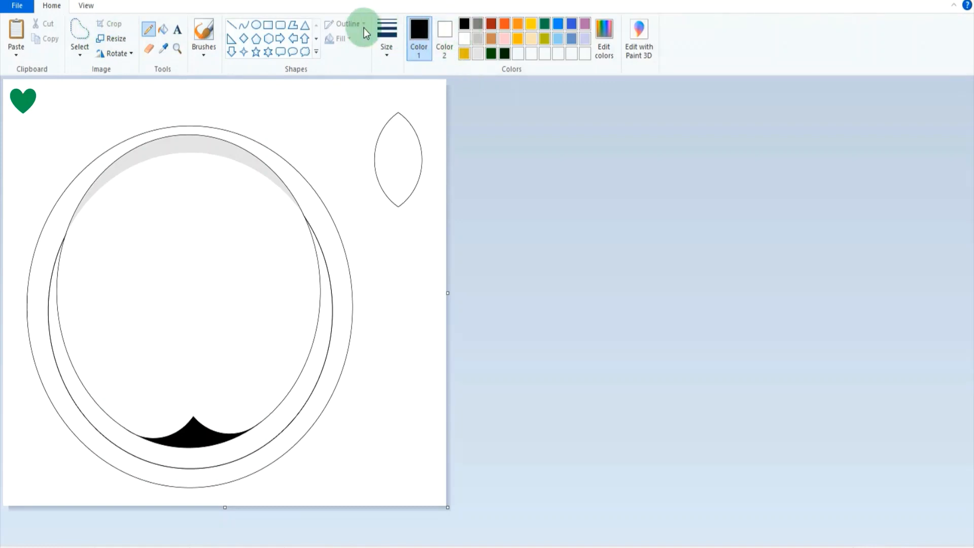
click(166, 30)
click(407, 141)
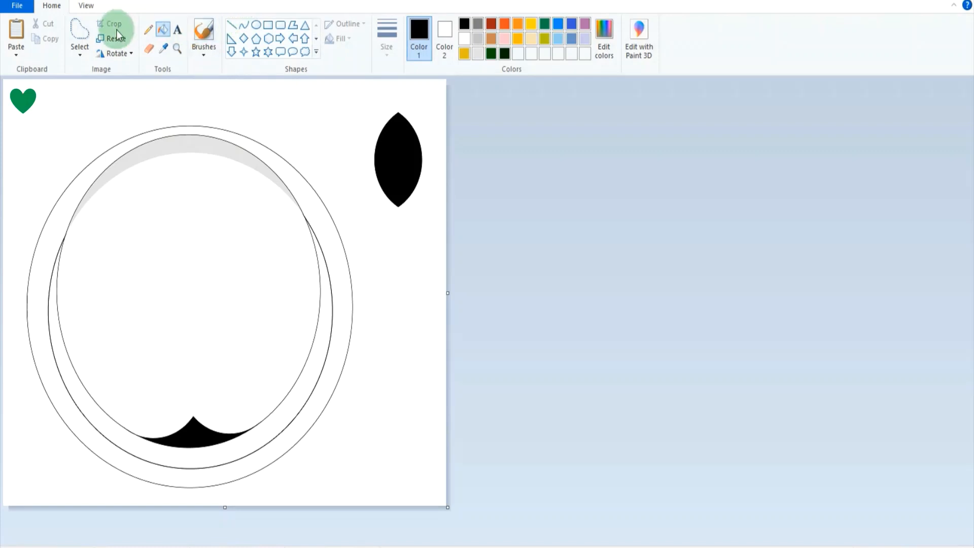
Move the black leaf shape inside the inner oval, just beneath the grey crescent.
click(271, 28)
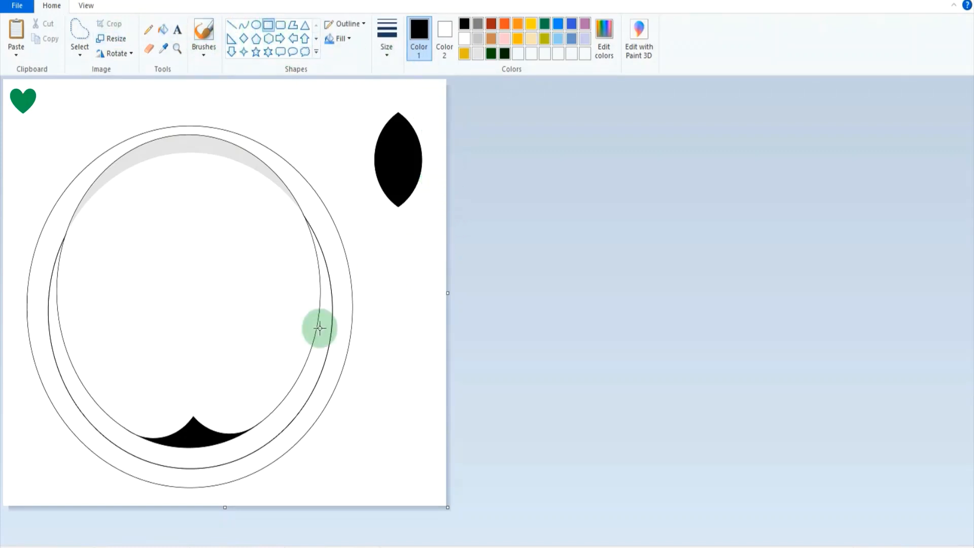
click(82, 35)
mouse_move(402, 98)
mouse_down()
mouse_move(394, 211)
mouse_move(428, 142)
mouse_move(370, 184)
mouse_move(200, 222)
mouse_move(194, 202)
mouse_up()
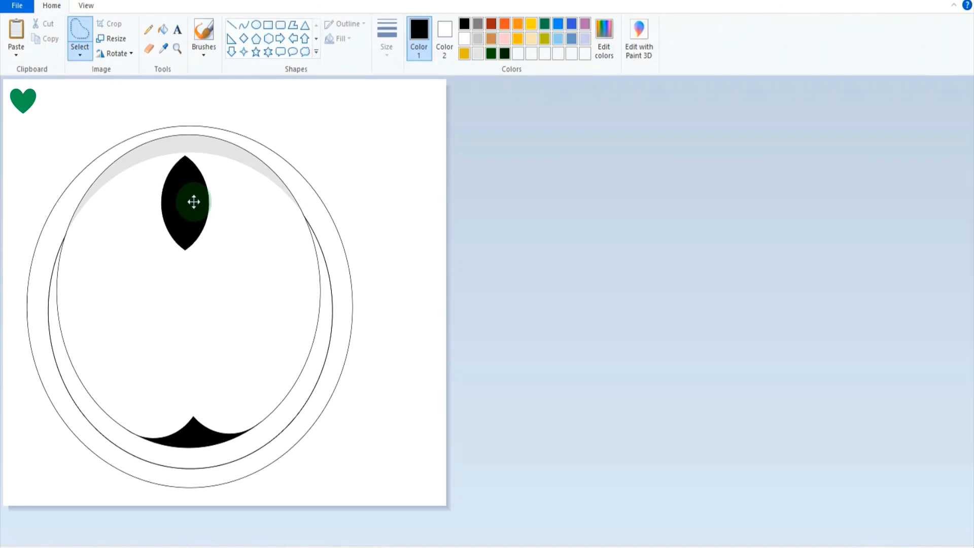
click(248, 265)
Draw a small flat rectangle above the black pointed shape near the inner oval's bottom and fill it with black.
click(267, 24)
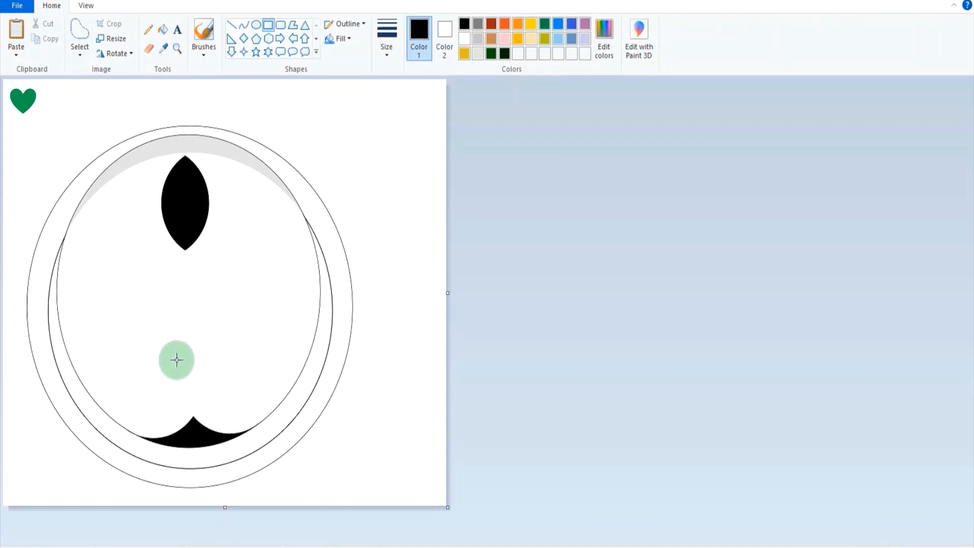
drag(176, 360, 207, 367)
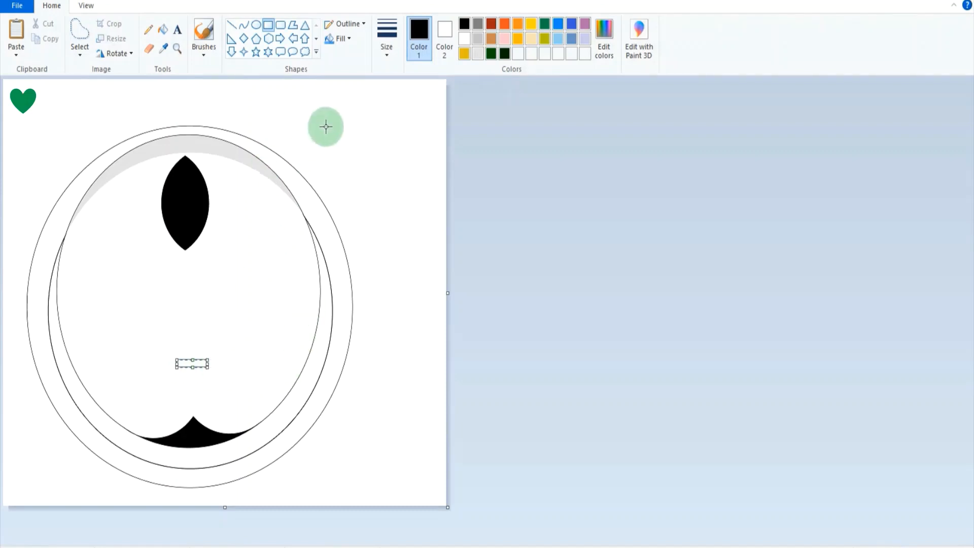
click(161, 32)
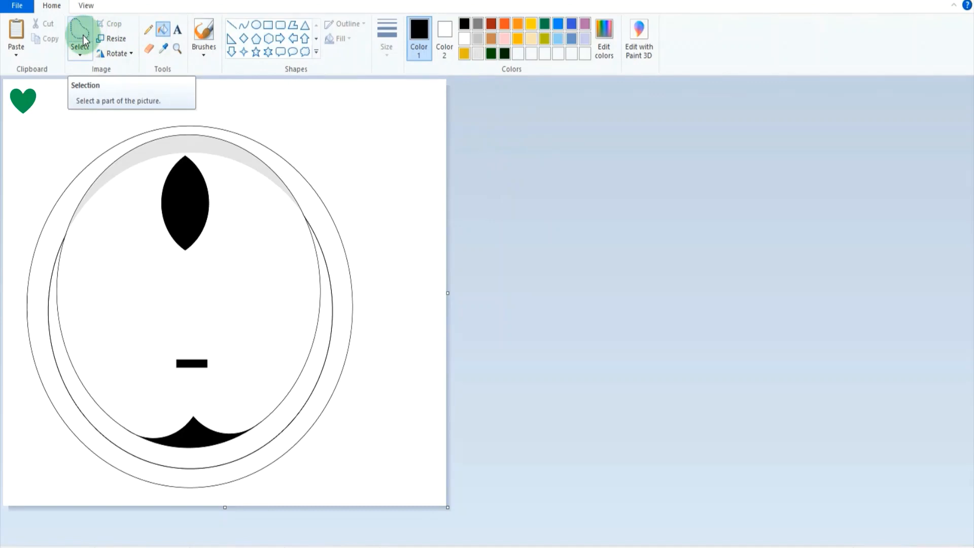
Copy the lower tip of the black leaf shape with a rectangular selection and place the copy just above the small black bar.
click(81, 53)
click(88, 82)
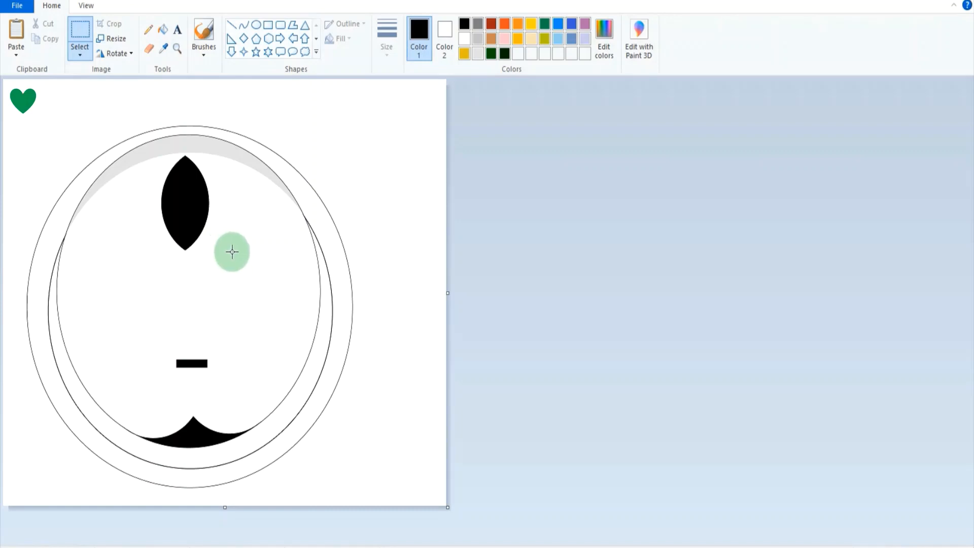
mouse_move(237, 252)
mouse_down()
mouse_move(172, 250)
mouse_move(147, 221)
mouse_up()
key(Escape)
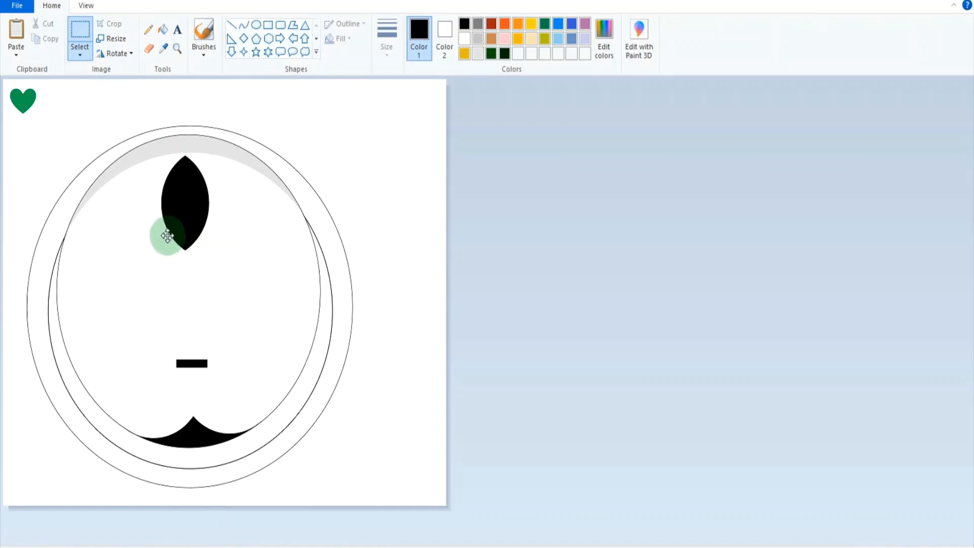
drag(236, 261, 146, 217)
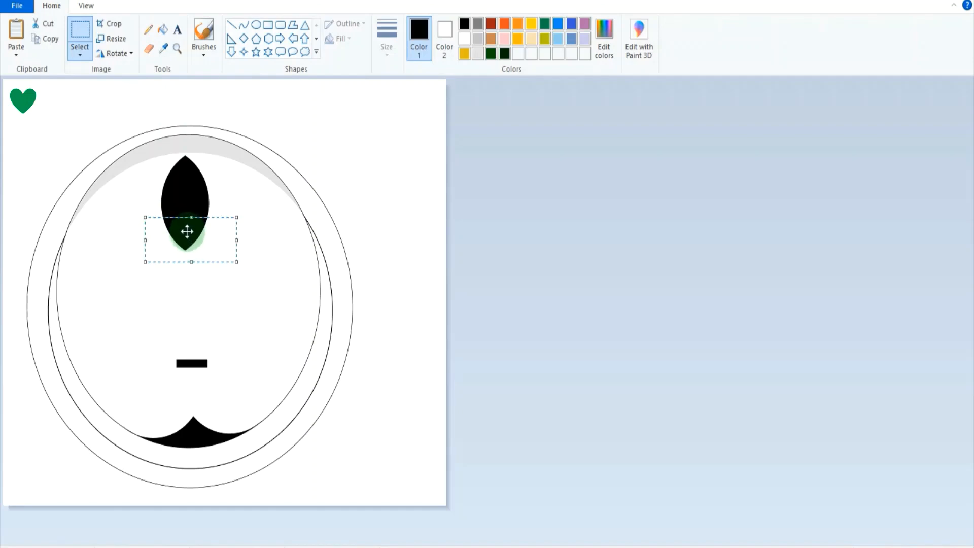
drag(186, 229, 191, 377)
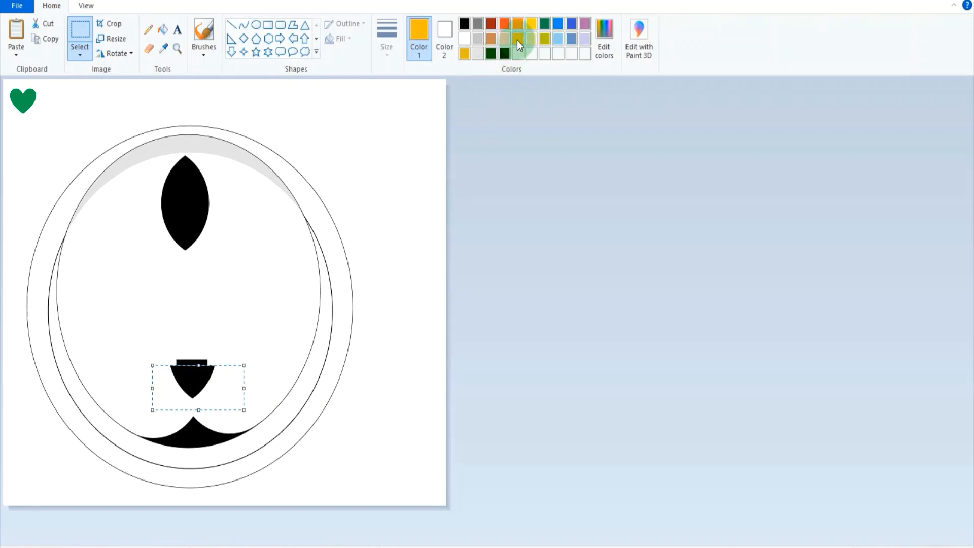
drag(203, 389, 191, 333)
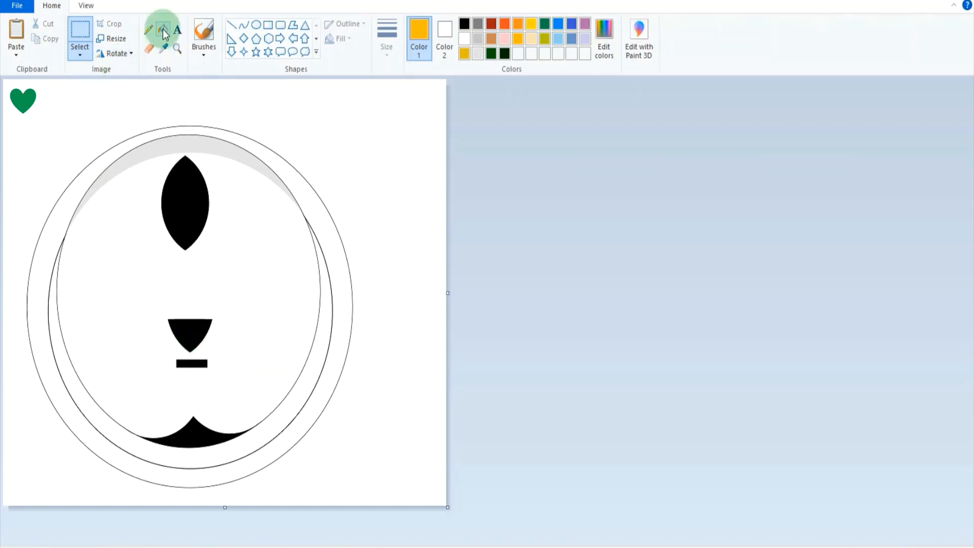
Fill the copied tip with gold, then mix a darker custom shade of that gold and refill it.
click(163, 30)
click(190, 330)
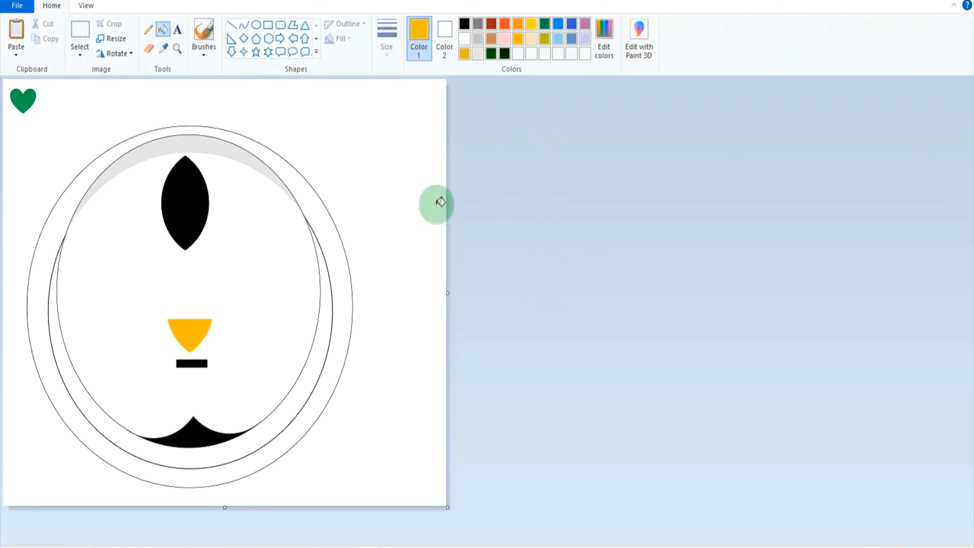
click(607, 35)
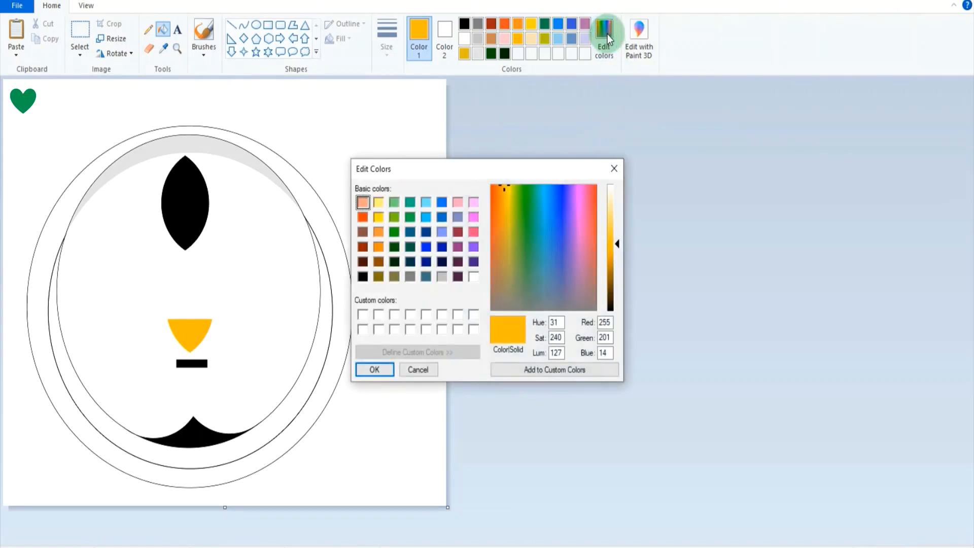
click(613, 254)
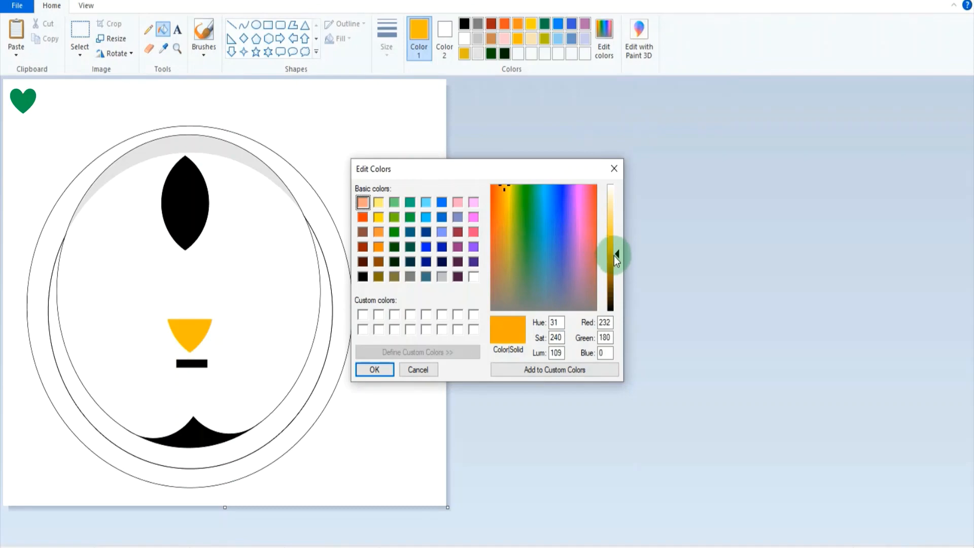
click(613, 260)
click(396, 372)
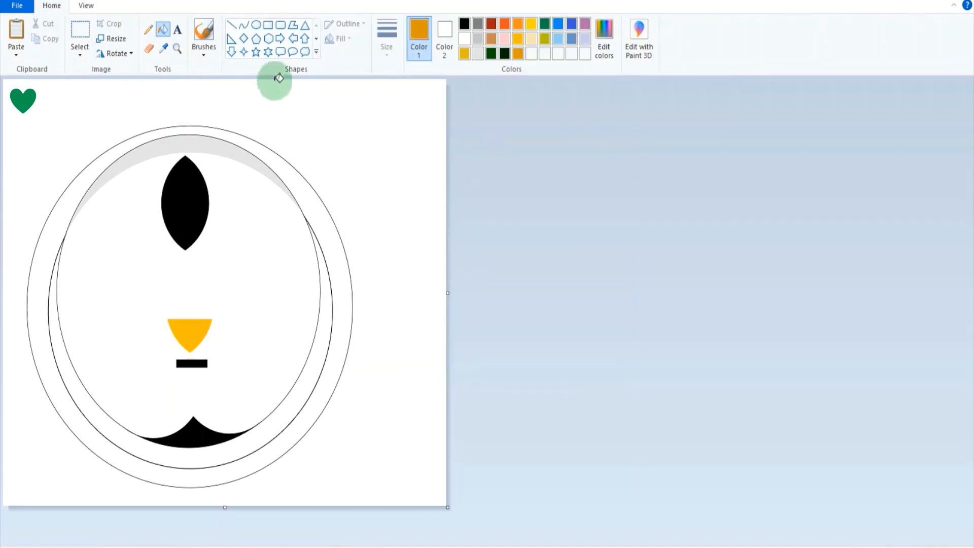
click(196, 330)
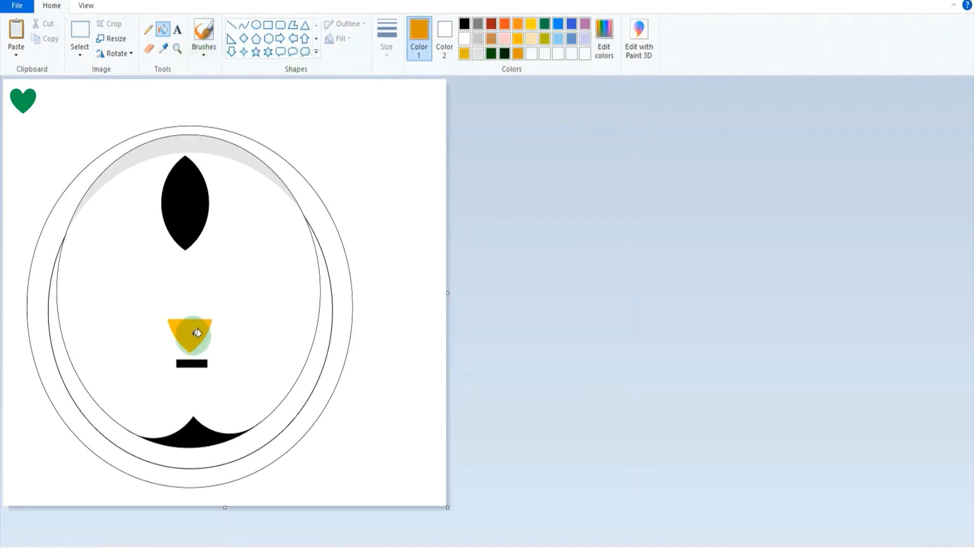
click(197, 332)
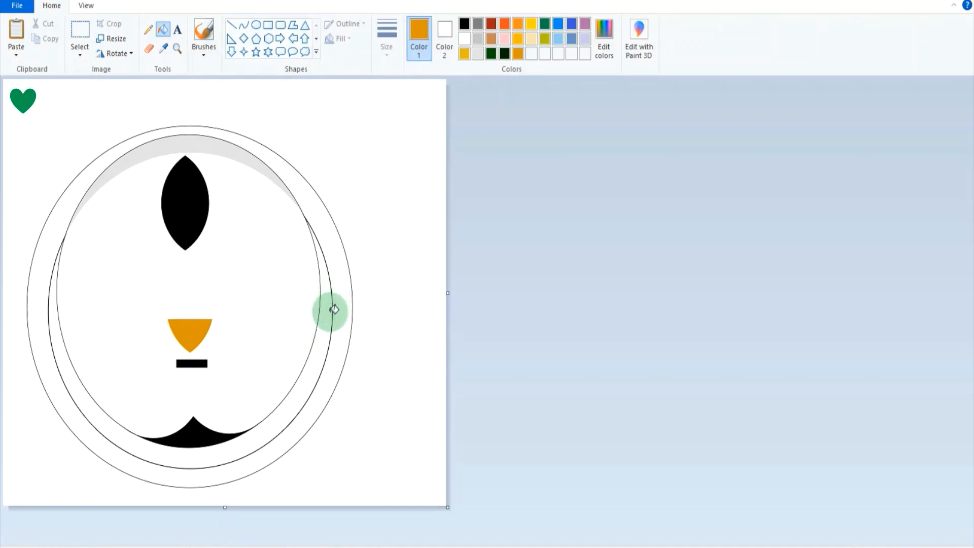
Move the dark orange piece up beneath the black leaf shape and make the small black bar thinner and slightly wider.
click(78, 35)
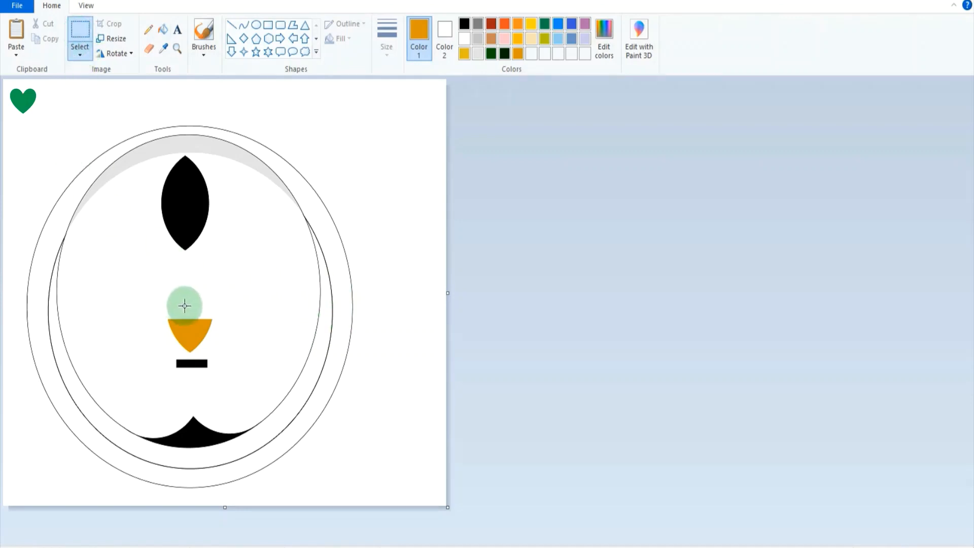
drag(157, 310, 205, 285)
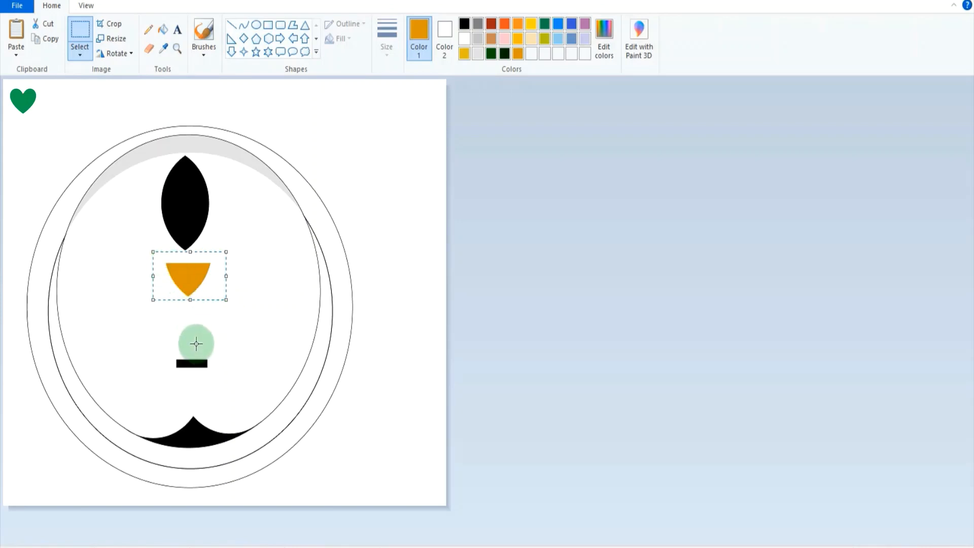
drag(167, 354, 216, 372)
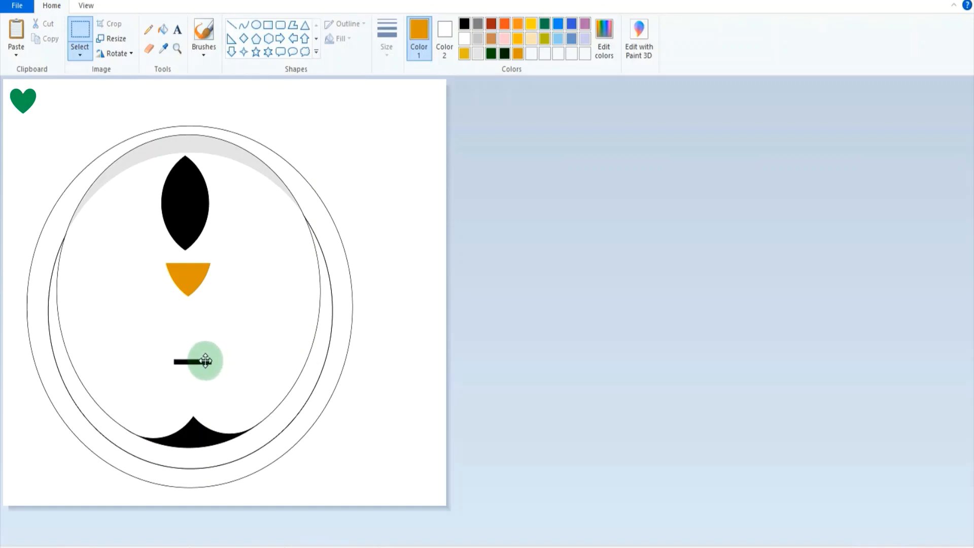
Place a copy of the dark orange piece just above the black bar and flip it vertically.
drag(158, 256, 212, 359)
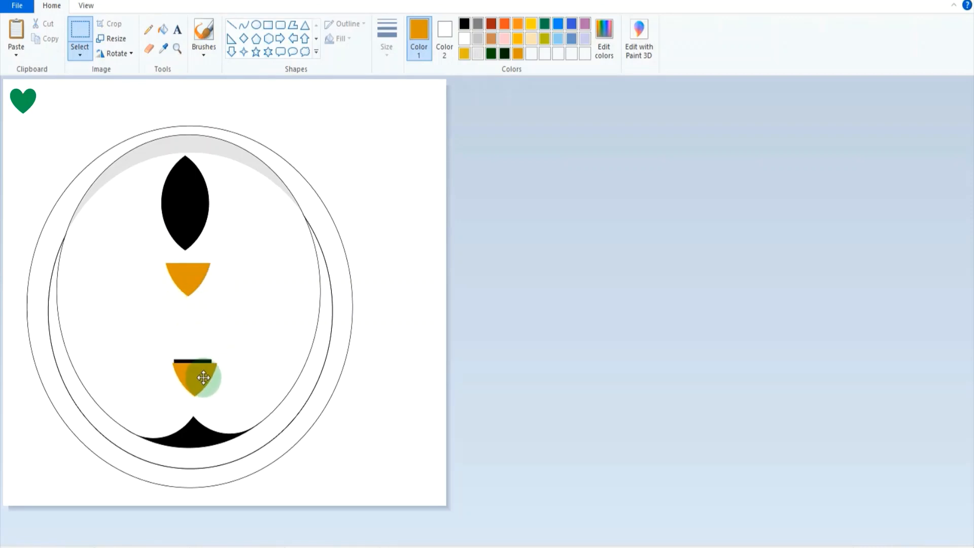
drag(203, 377, 202, 333)
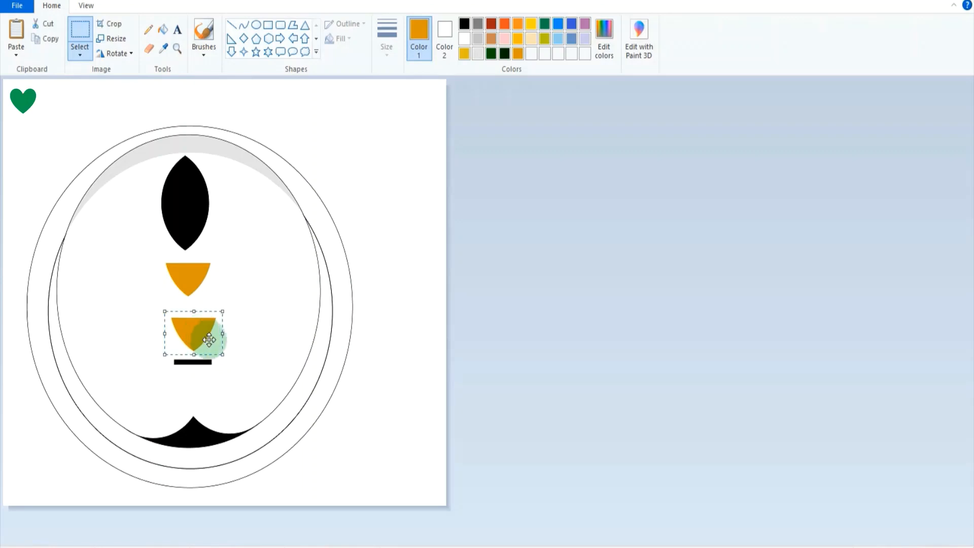
click(116, 54)
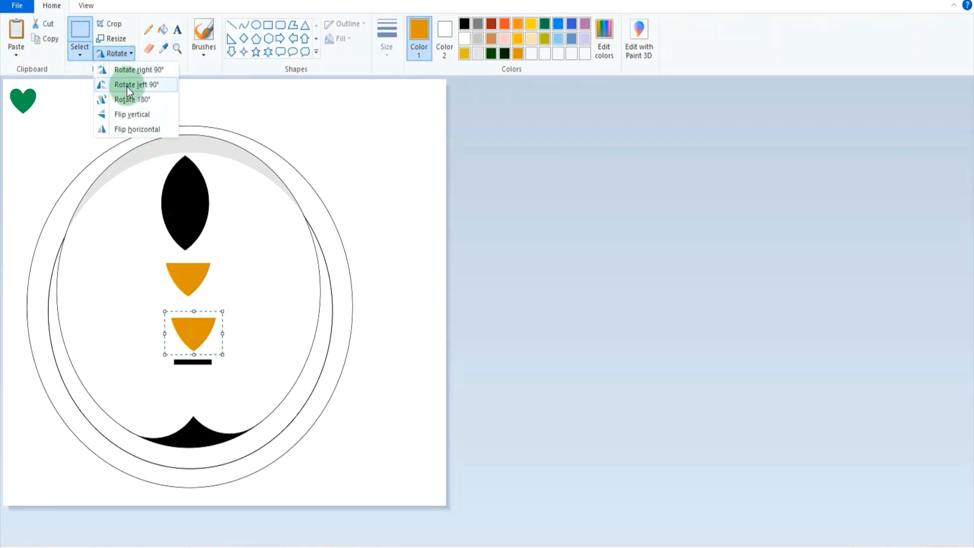
click(127, 117)
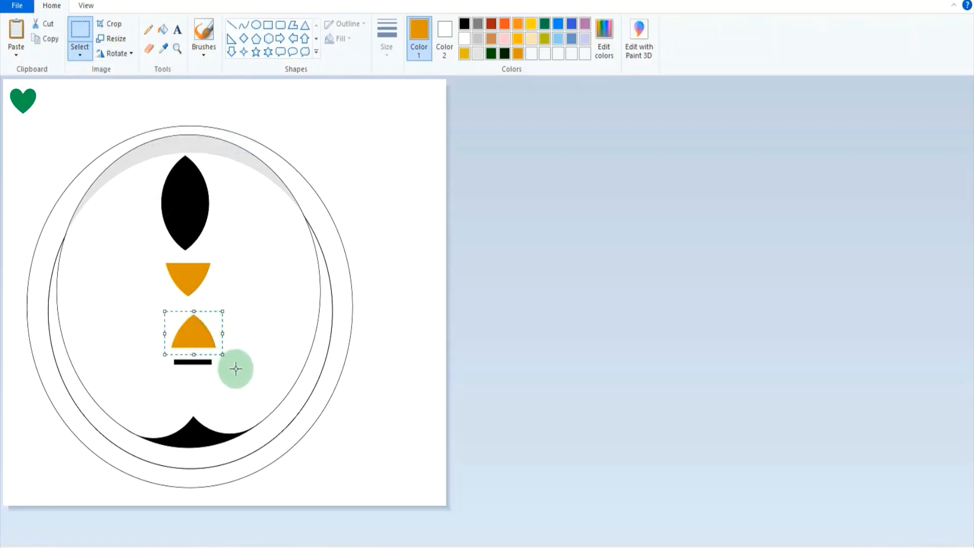
Move the black bar up against the flat lower edge of the flipped orange piece.
drag(171, 357, 222, 370)
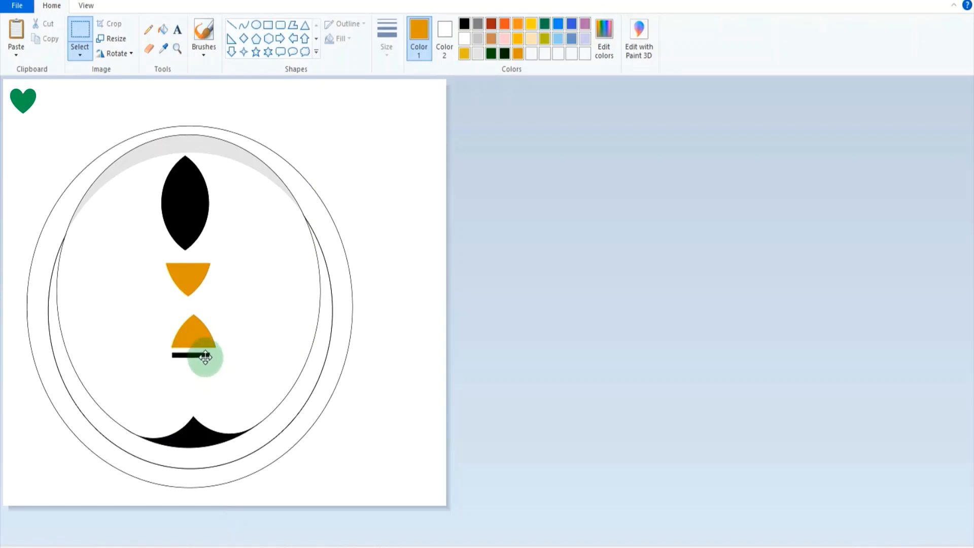
drag(204, 354, 205, 354)
click(237, 374)
Copy the flipped orange piece below the black bar and flip the copy vertically, forming the lower half of the beak.
drag(153, 310, 236, 349)
mouse_move(216, 342)
mouse_down()
mouse_move(211, 354)
mouse_move(195, 343)
mouse_move(194, 359)
mouse_up()
click(108, 54)
click(131, 113)
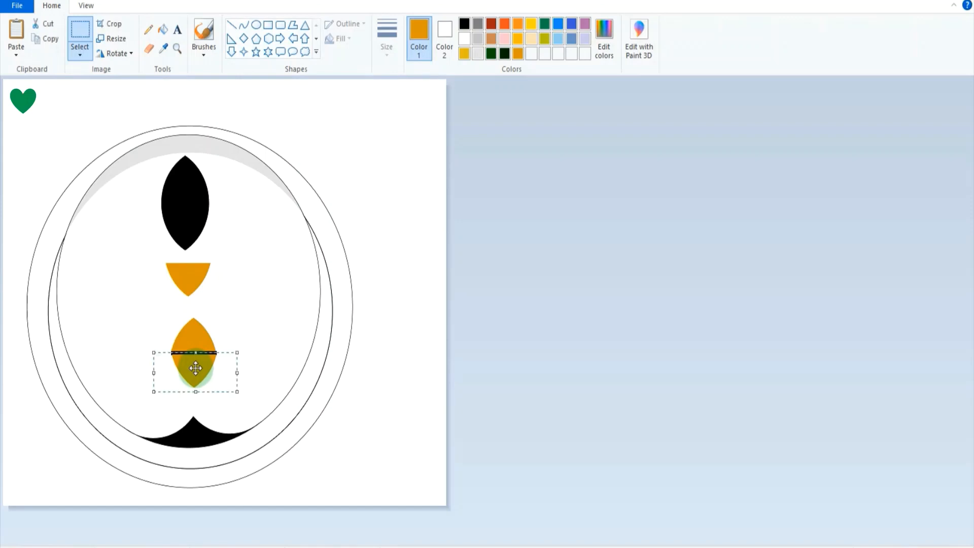
Fill the lower half of the beak with gold.
click(518, 40)
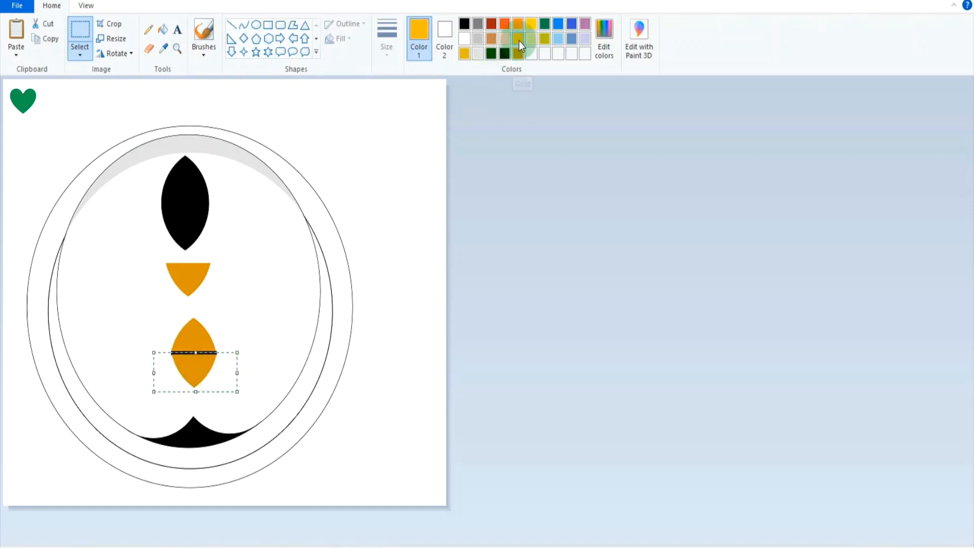
click(162, 29)
click(198, 367)
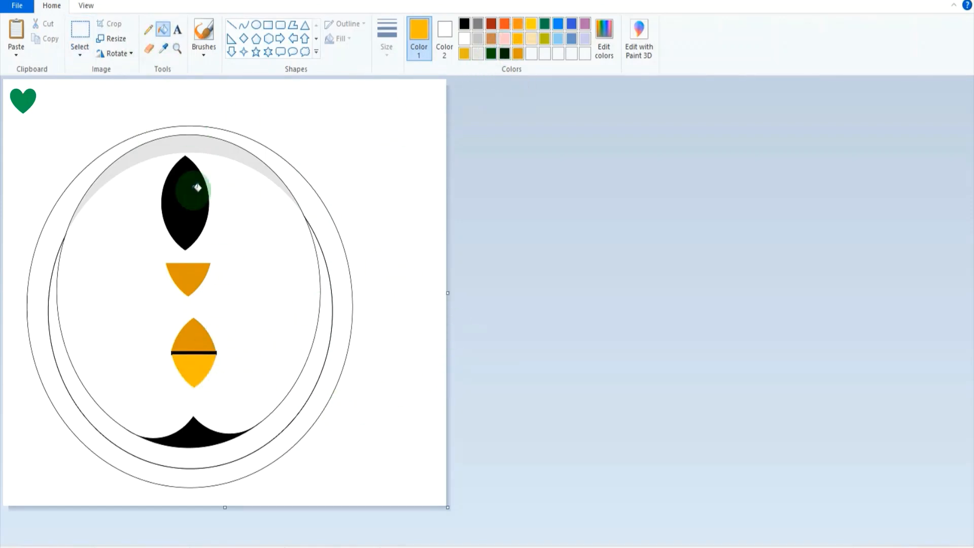
Try shaping a foot from a free-form copy of the black leaf rotated 90° right and widened above the body, and delete it.
click(79, 33)
drag(250, 306, 135, 256)
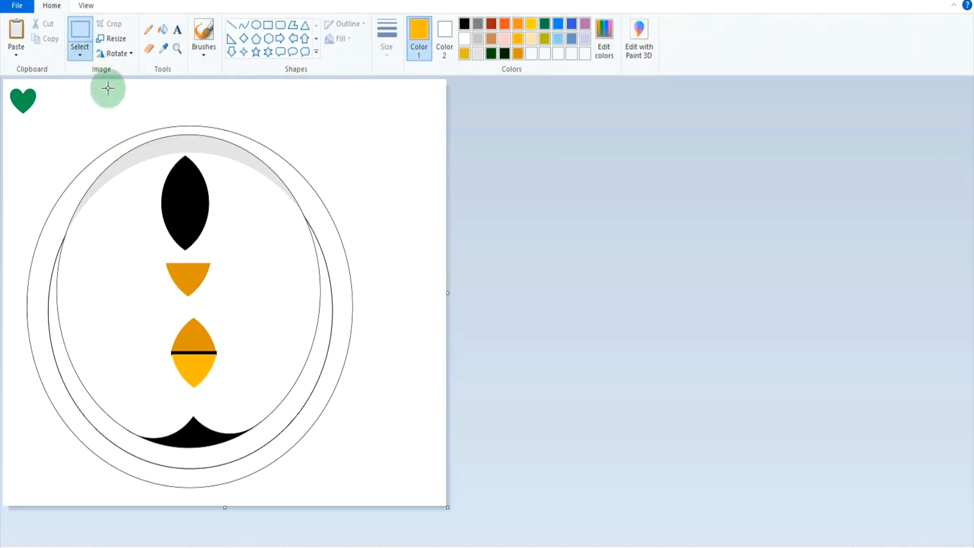
click(84, 57)
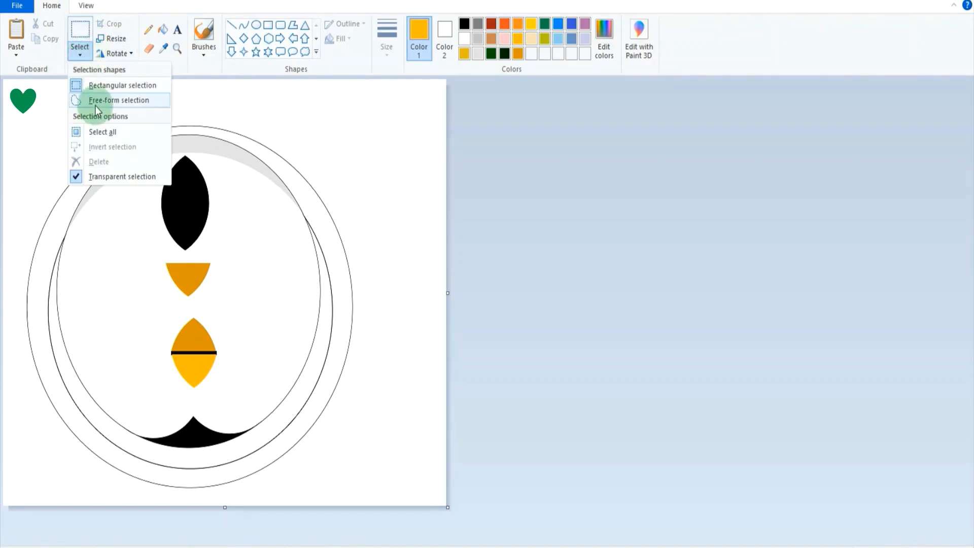
click(95, 101)
mouse_move(209, 230)
mouse_down()
mouse_move(166, 244)
mouse_move(154, 198)
mouse_move(161, 172)
mouse_move(184, 155)
mouse_move(207, 169)
mouse_move(215, 227)
mouse_move(399, 456)
mouse_move(202, 231)
mouse_move(189, 231)
mouse_move(243, 241)
mouse_move(264, 208)
mouse_move(252, 210)
mouse_move(248, 233)
mouse_move(169, 208)
mouse_move(128, 220)
mouse_up()
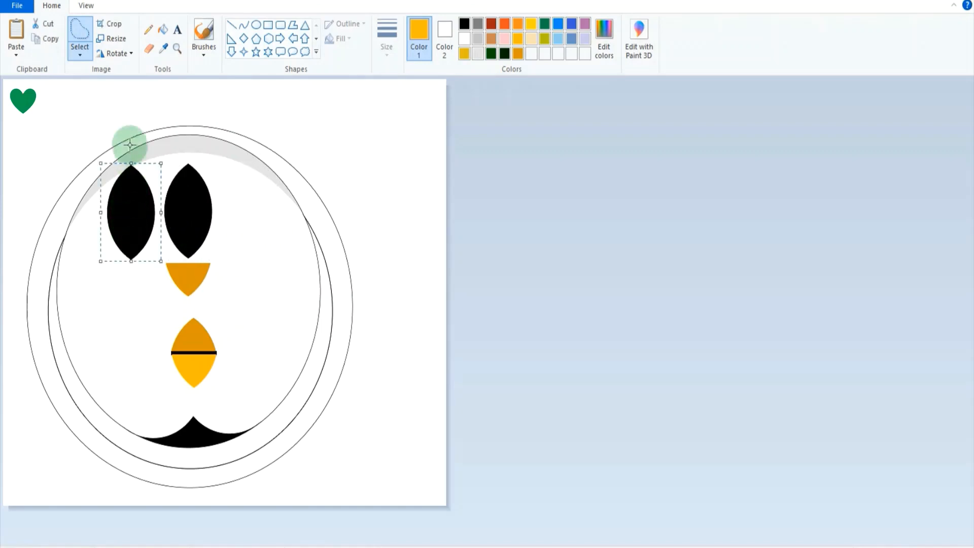
click(121, 54)
click(128, 69)
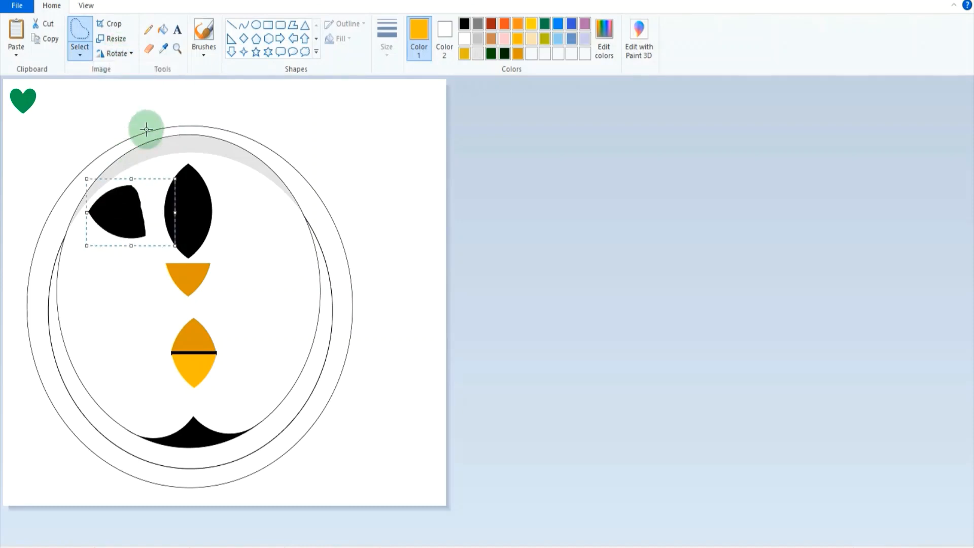
drag(125, 213, 341, 135)
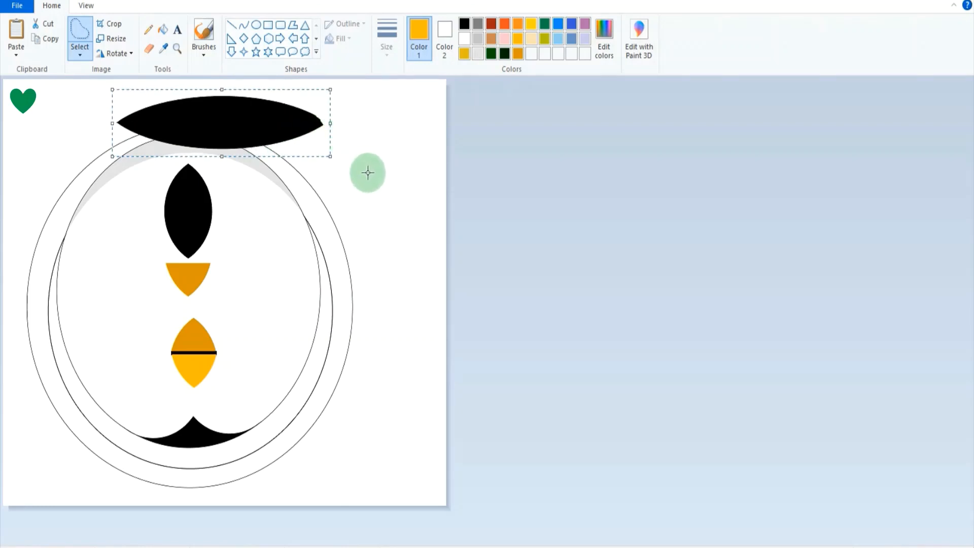
key(Delete)
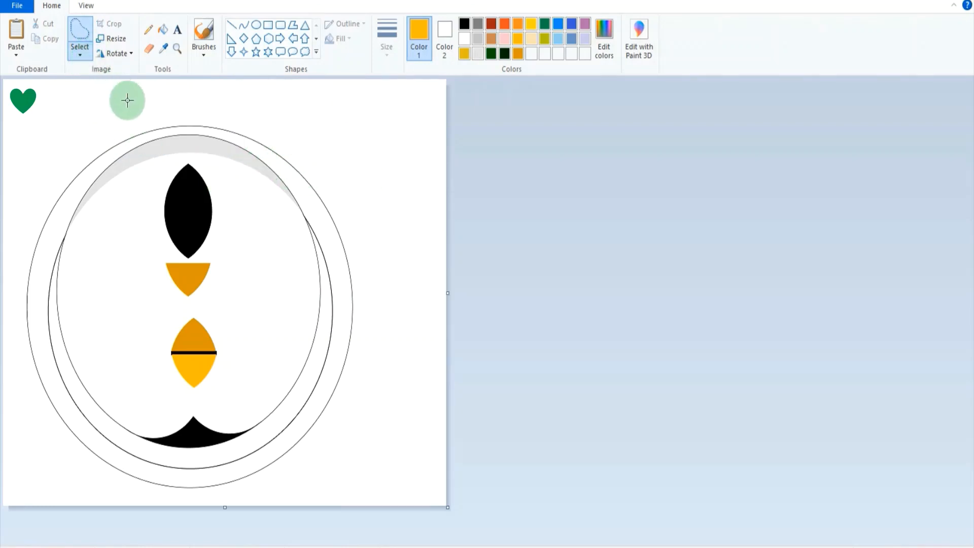
Try again to form a wide horizontal foot from a rotated copy of the black leaf, resize it, and undo it.
click(80, 54)
click(117, 98)
mouse_move(207, 162)
mouse_down()
mouse_move(153, 181)
mouse_move(170, 252)
mouse_move(202, 263)
mouse_move(221, 189)
mouse_move(202, 211)
mouse_move(135, 211)
mouse_move(373, 148)
mouse_move(74, 117)
mouse_up()
click(132, 55)
click(137, 212)
click(128, 53)
click(130, 83)
drag(163, 124, 263, 126)
drag(203, 130, 193, 140)
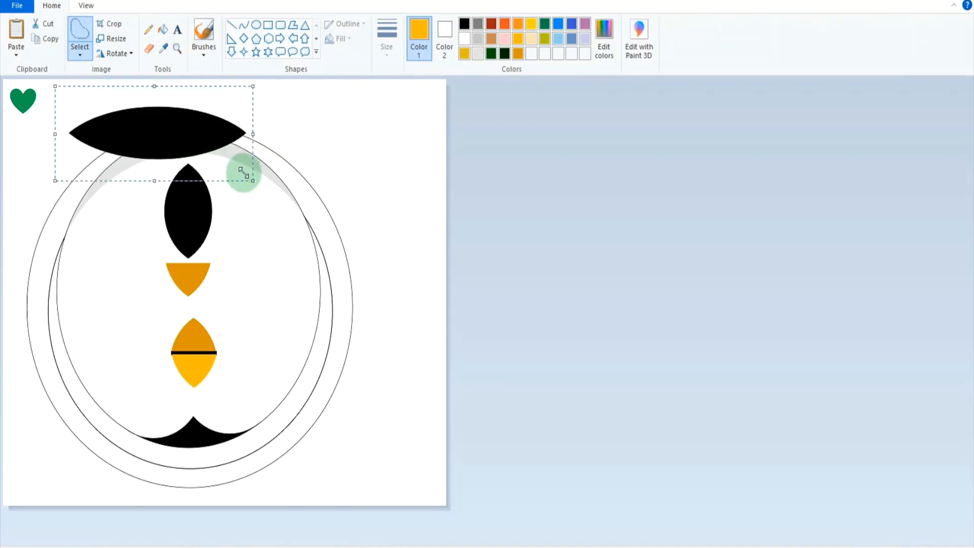
drag(244, 173, 158, 127)
drag(81, 87, 51, 80)
drag(192, 120, 251, 127)
key(ctrl+z)
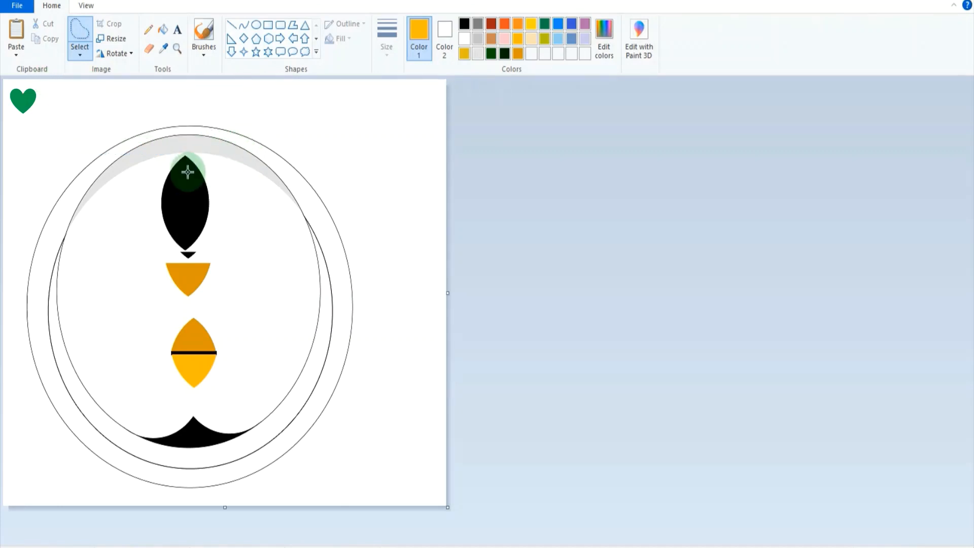
Copy the black leaf with its stray tip to the blank area outside the body, and undo the copy and the leaf changes.
click(79, 56)
click(119, 100)
drag(176, 155, 180, 159)
click(211, 182)
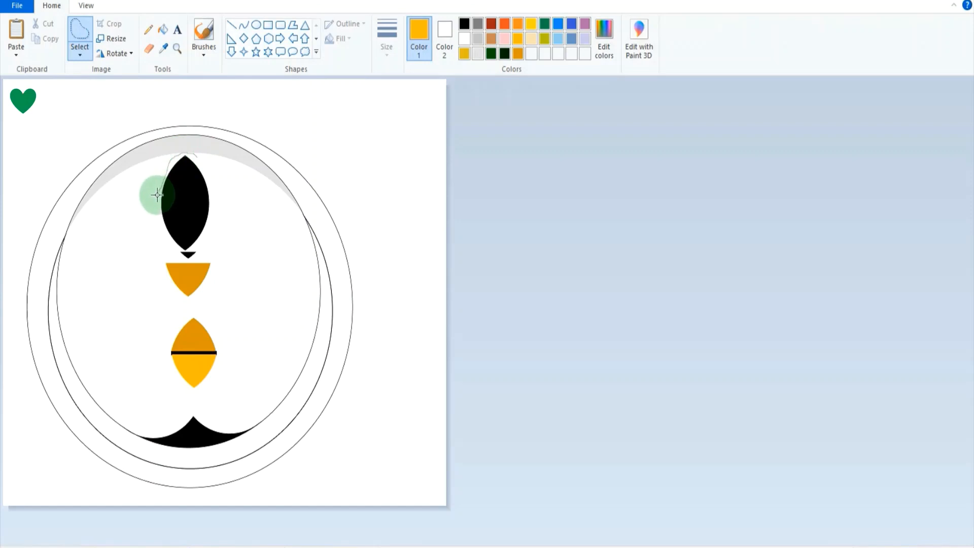
mouse_move(157, 194)
mouse_down()
mouse_move(167, 244)
mouse_move(190, 259)
mouse_move(219, 228)
mouse_move(212, 174)
mouse_move(385, 176)
mouse_up()
click(426, 248)
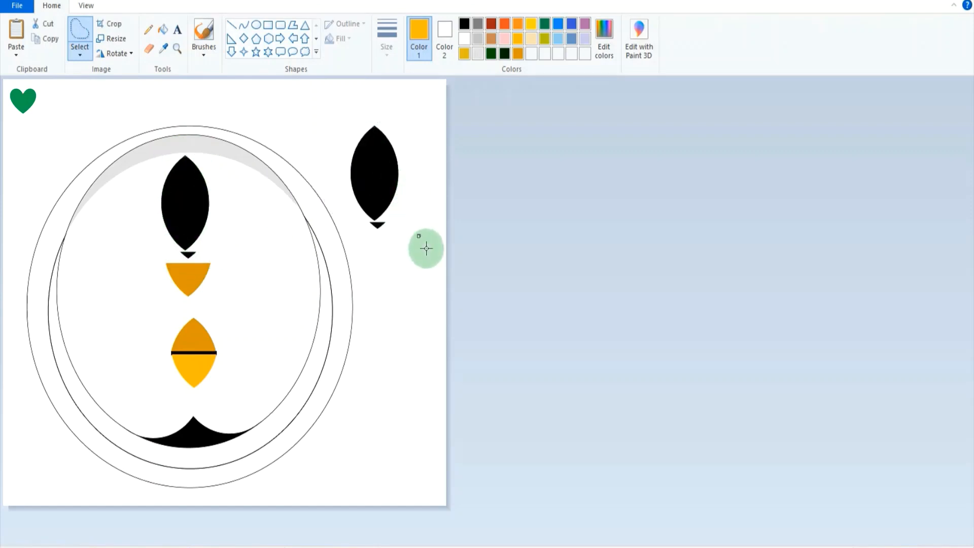
key(ctrl+z)
key(ctrl+z)
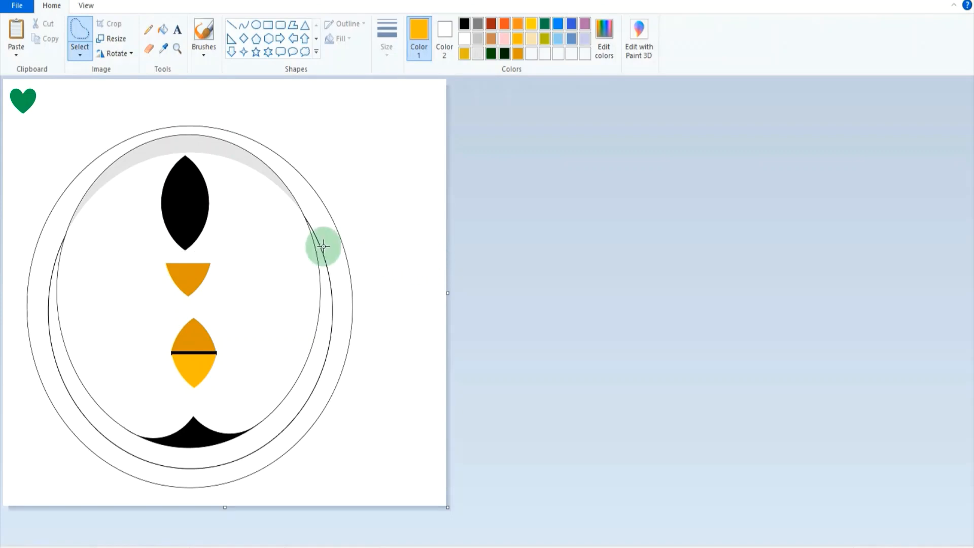
Try rotating a copy of the black leaf 90° right and enlarging it across the upper body, and undo it.
mouse_move(206, 169)
mouse_down()
mouse_move(181, 154)
mouse_move(155, 181)
mouse_move(159, 236)
mouse_move(178, 253)
mouse_move(238, 215)
mouse_move(374, 185)
mouse_up()
click(116, 53)
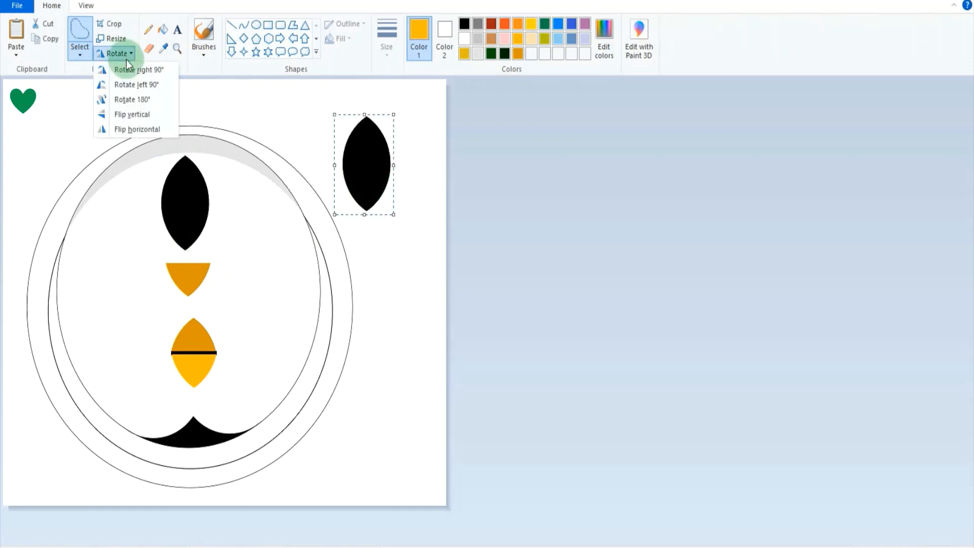
click(142, 68)
drag(319, 164, 151, 164)
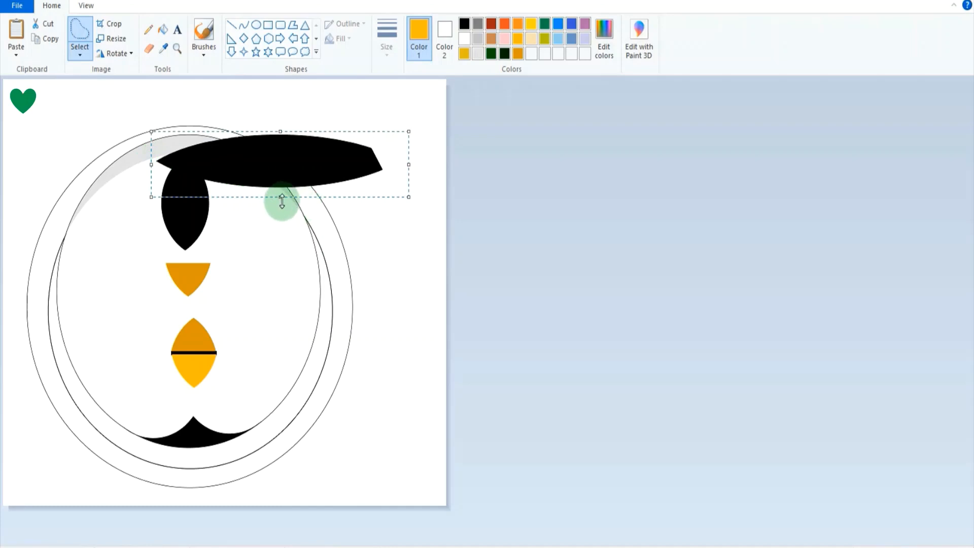
drag(282, 201, 289, 269)
drag(412, 201, 461, 204)
drag(341, 198, 454, 193)
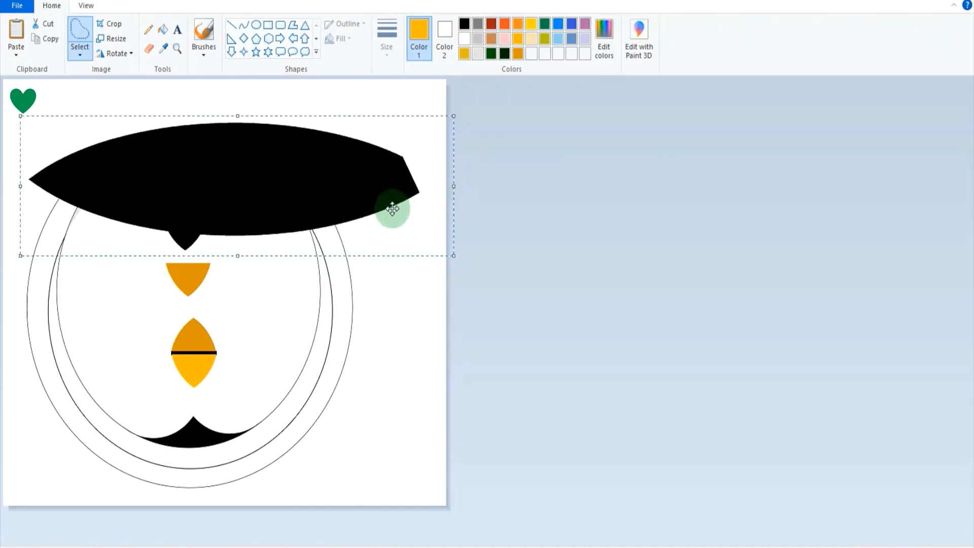
key(ctrl+z)
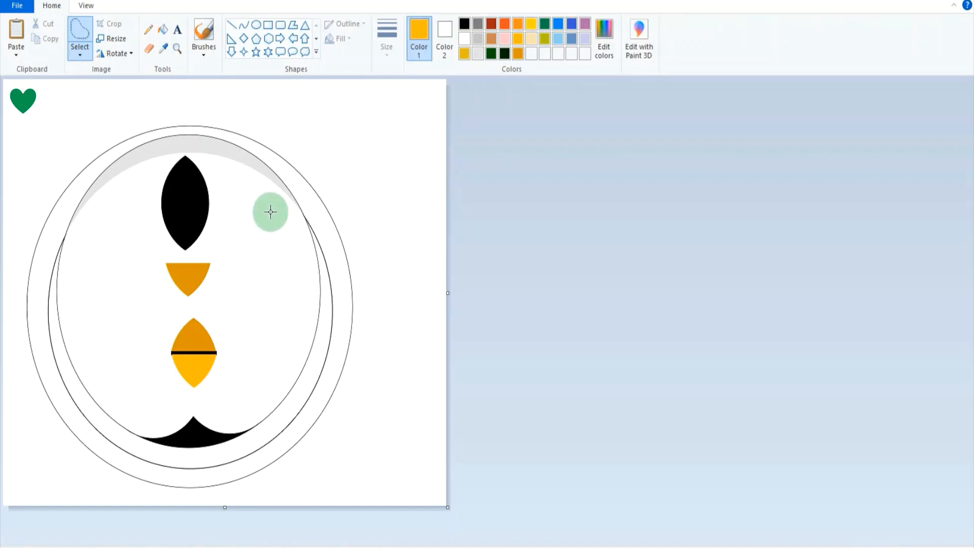
Copy the black leaf to the body's upper right, rotate the copy 90° left and widen it into a long horizontal leaf.
click(195, 156)
click(197, 159)
mouse_move(188, 153)
mouse_down()
mouse_move(168, 157)
mouse_move(165, 235)
mouse_move(203, 248)
mouse_move(213, 177)
mouse_move(200, 161)
mouse_up()
mouse_move(200, 201)
ctrl+mouse_down()
mouse_move(330, 198)
mouse_move(377, 167)
mouse_move(255, 155)
ctrl+mouse_up()
click(132, 56)
click(138, 85)
drag(327, 152, 419, 150)
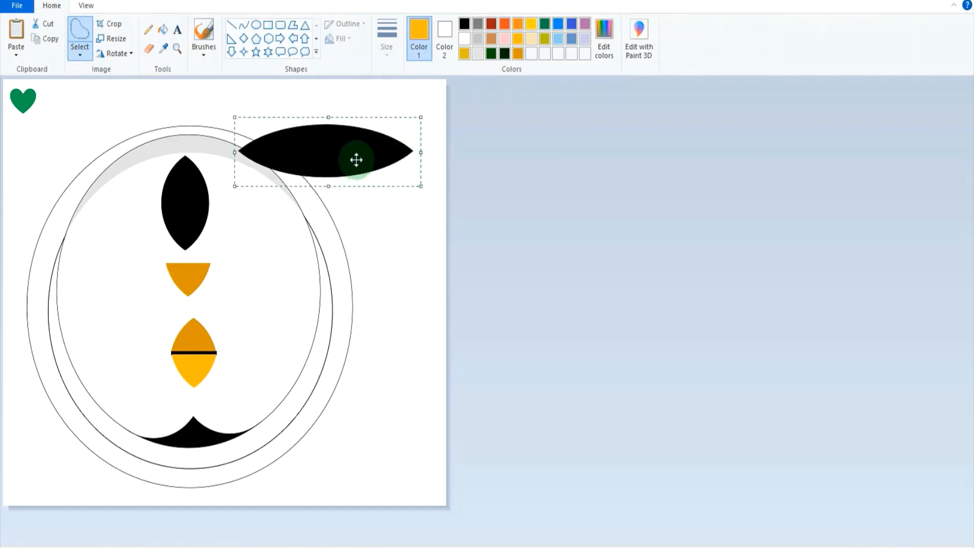
Shrink the horizontal leaf above the body's upper left as a foot and place a copy beside it, tip to tip.
drag(354, 157, 156, 127)
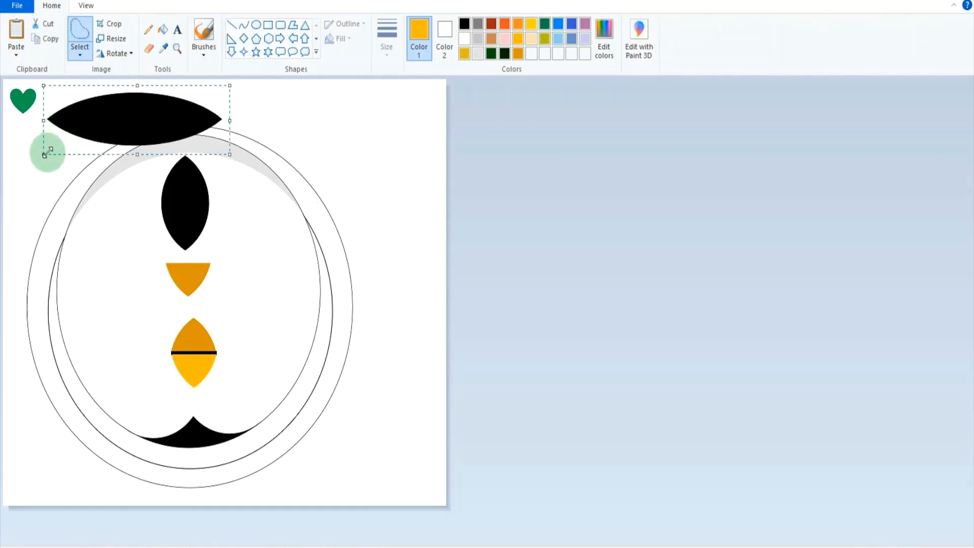
drag(45, 154, 105, 144)
mouse_move(171, 112)
mouse_down()
mouse_move(145, 120)
mouse_move(160, 124)
mouse_up()
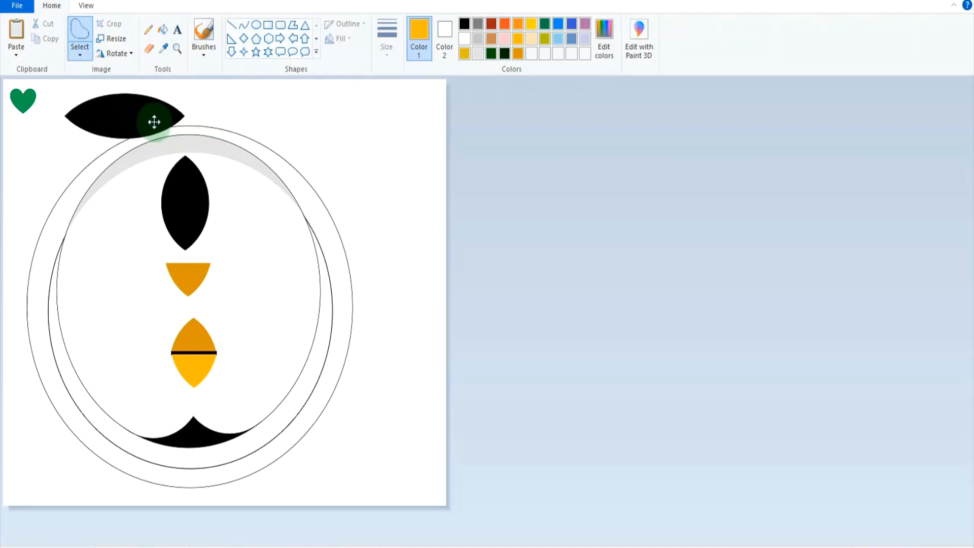
drag(154, 122, 260, 120)
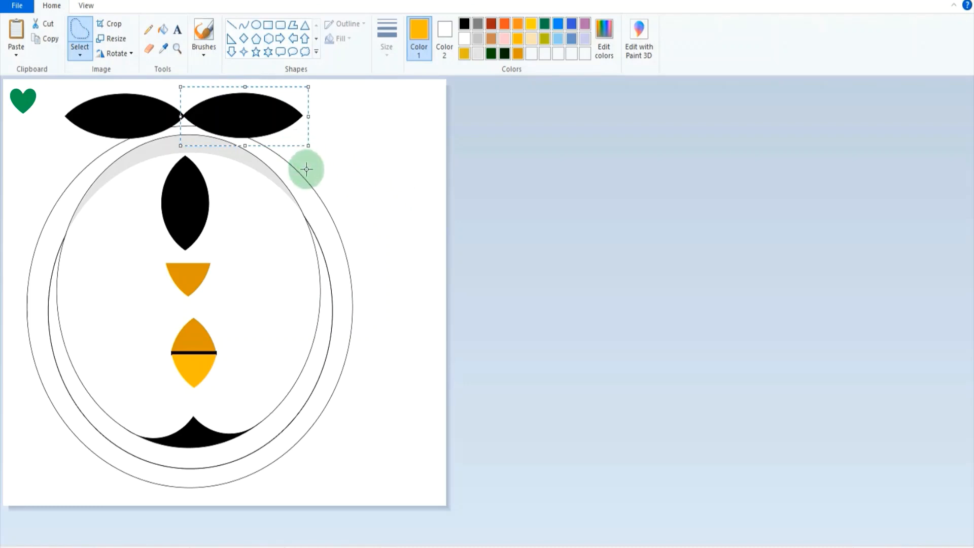
click(370, 190)
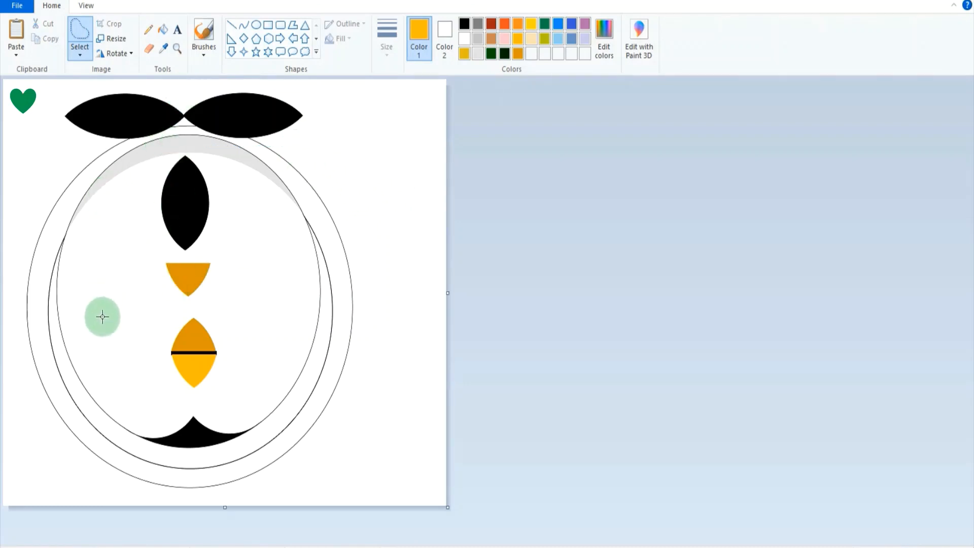
Draw a small upright black oval to the left of the beak and fill it with black as an eye.
click(256, 25)
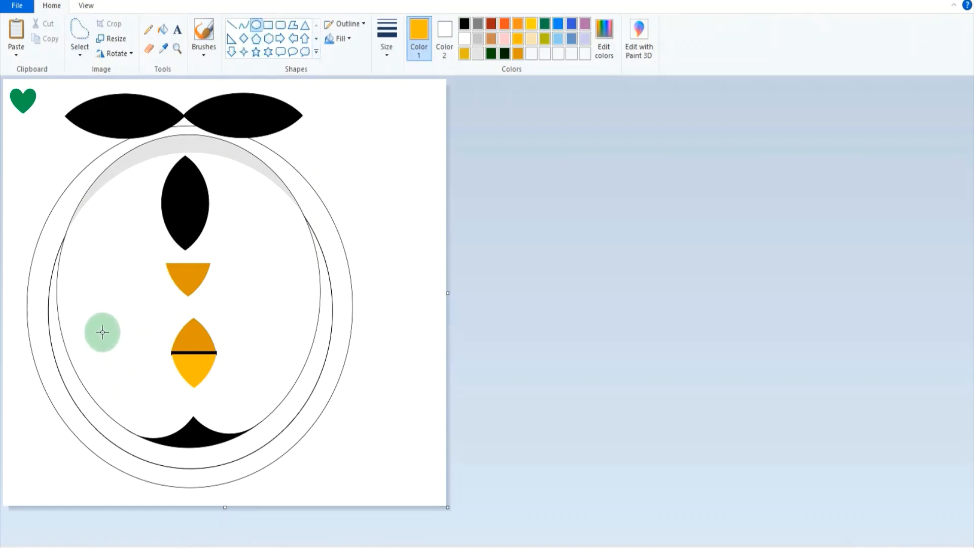
drag(83, 239, 112, 285)
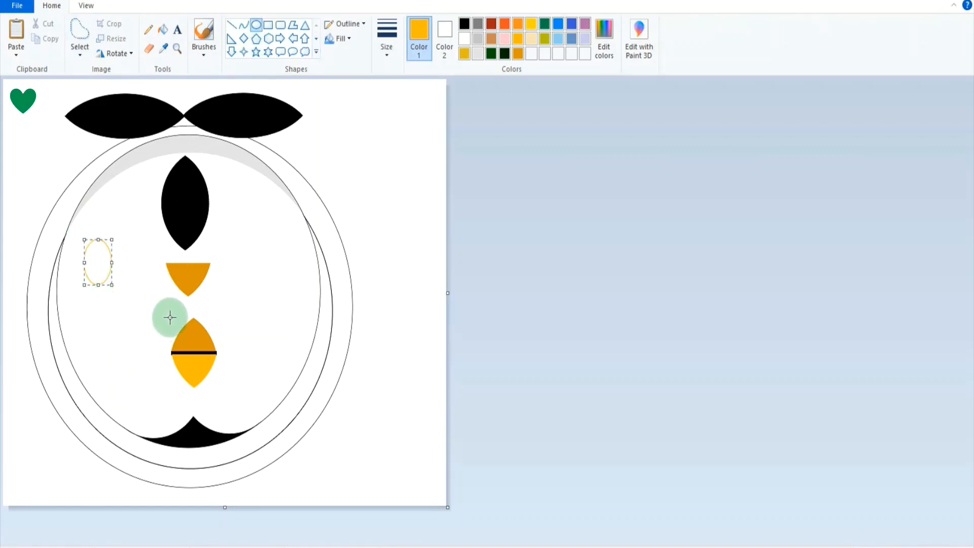
key(ctrl+z)
click(463, 23)
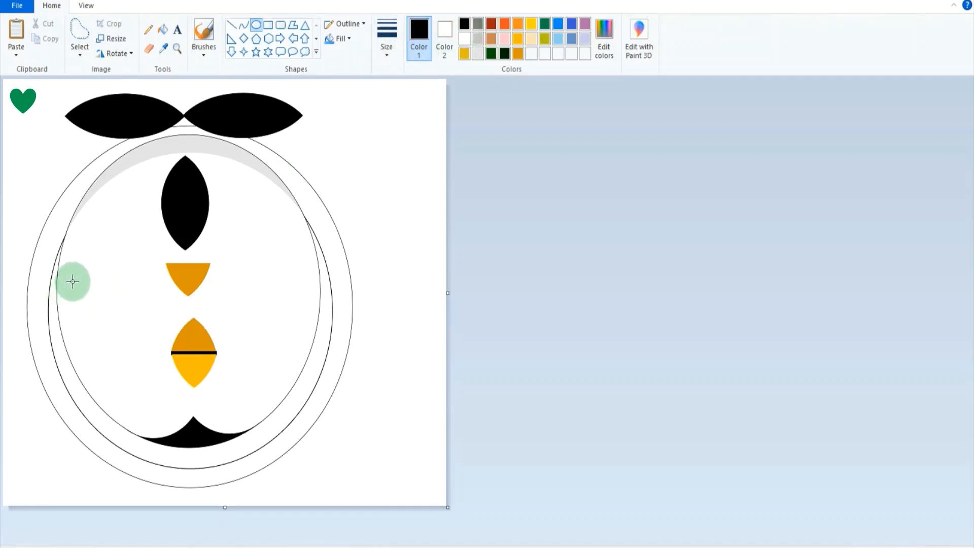
drag(73, 281, 128, 374)
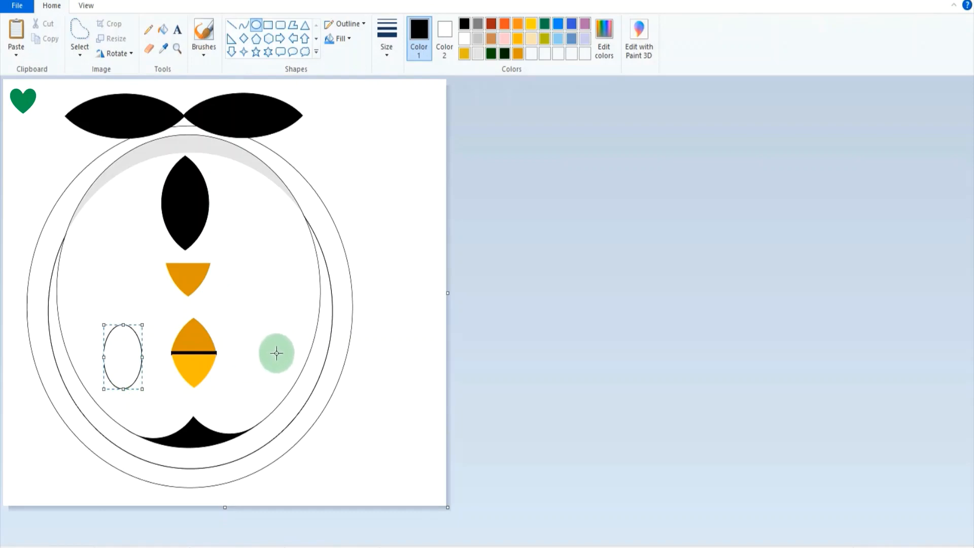
click(164, 31)
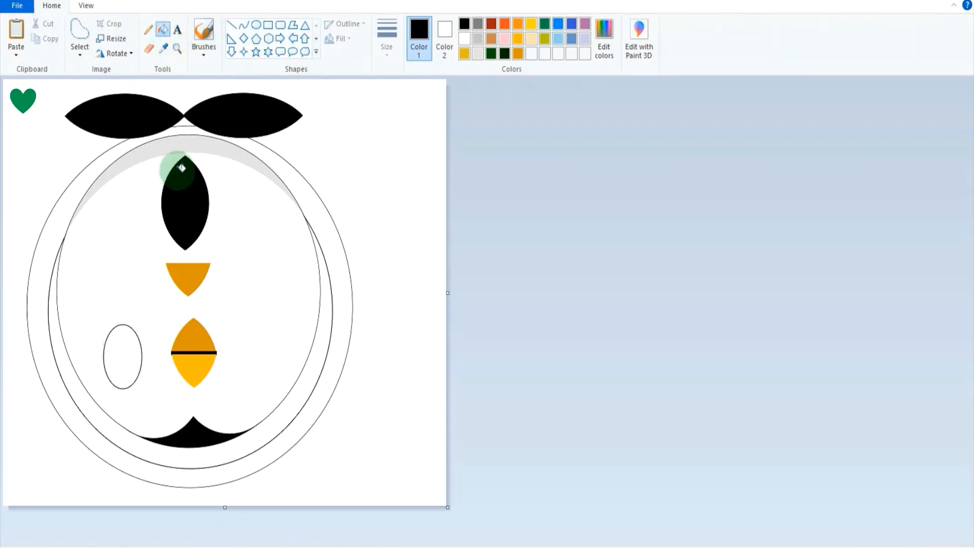
click(129, 349)
Copy the black eye to the right of the beak and adjust both eyes to roughly the same height.
mouse_move(147, 319)
mouse_down()
mouse_move(151, 364)
mouse_move(105, 383)
mouse_move(140, 313)
mouse_up()
ctrl+drag(128, 354, 263, 349)
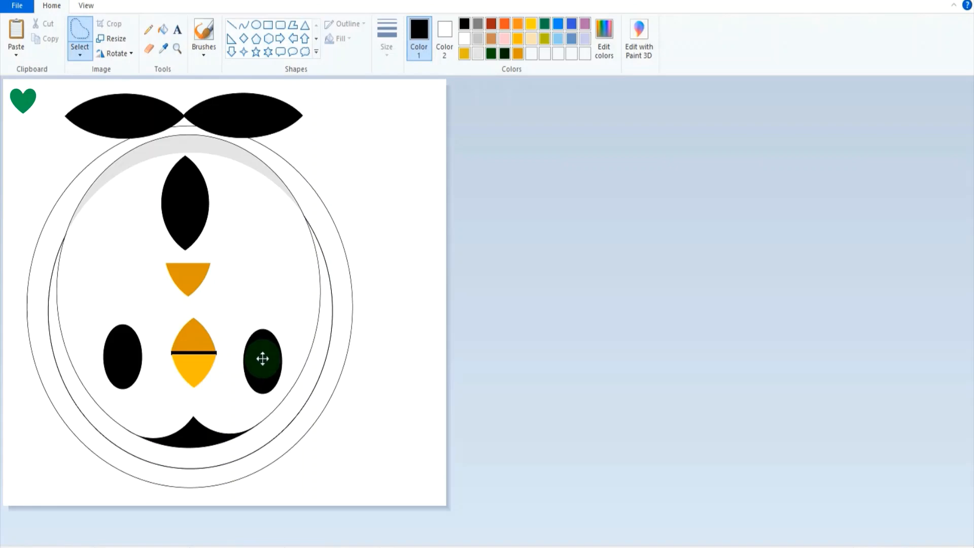
mouse_move(145, 324)
mouse_down()
mouse_move(150, 357)
mouse_move(134, 404)
mouse_move(104, 381)
mouse_move(105, 321)
mouse_move(127, 359)
mouse_up()
mouse_move(247, 322)
mouse_down()
mouse_move(269, 402)
mouse_move(289, 337)
mouse_move(275, 330)
mouse_up()
mouse_move(276, 352)
mouse_down()
mouse_move(278, 361)
mouse_move(274, 350)
mouse_up()
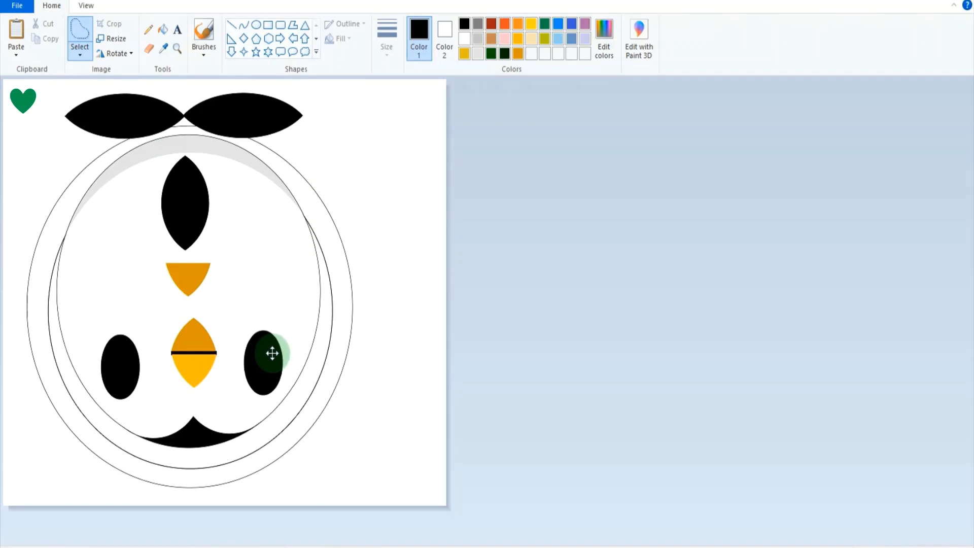
drag(272, 353, 271, 353)
Delete the spare orange piece above the beak and move the black leaf out to the blank area right of the body.
click(303, 304)
mouse_move(234, 299)
mouse_down()
mouse_move(160, 288)
mouse_move(180, 257)
mouse_move(233, 270)
mouse_move(234, 298)
mouse_up()
key(Delete)
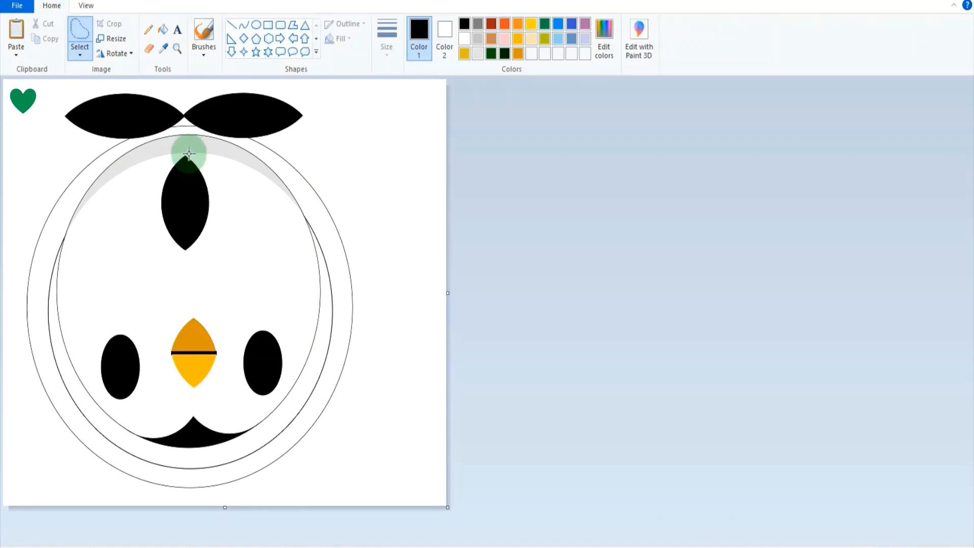
mouse_move(188, 153)
mouse_down()
mouse_move(157, 165)
mouse_move(206, 261)
mouse_move(223, 200)
mouse_move(228, 224)
mouse_move(382, 170)
mouse_up()
click(406, 283)
Fill the outer ring of the body and the gap between the inner ovals with black.
click(163, 29)
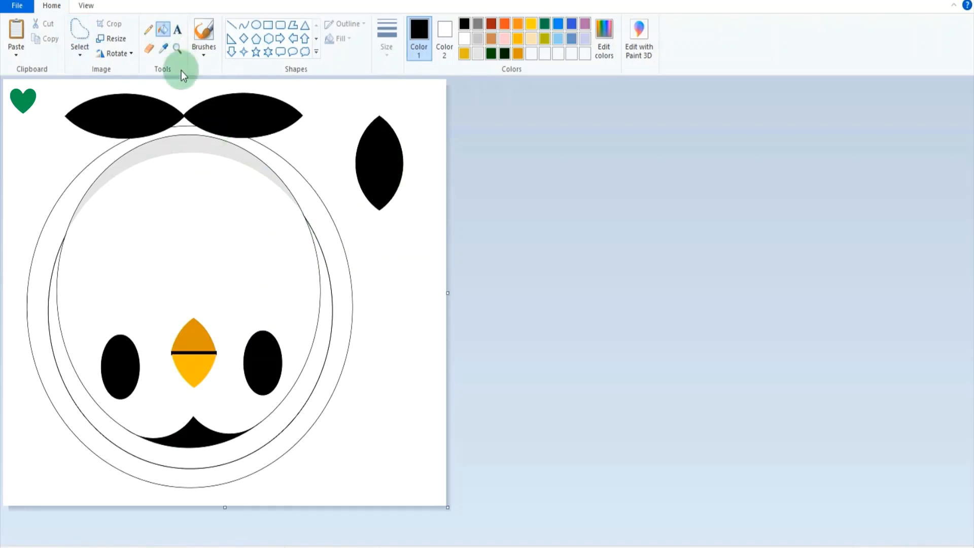
click(186, 131)
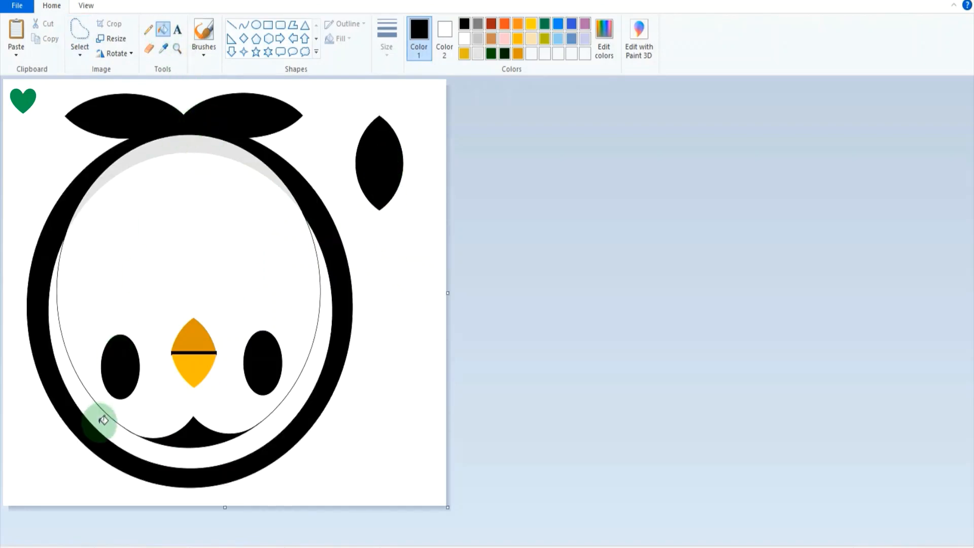
click(104, 417)
Place the black leaf on the body's left edge as a flipper, enlarge it slightly and copy it to the right edge.
click(81, 33)
mouse_move(351, 91)
mouse_down()
mouse_move(343, 185)
mouse_move(418, 124)
mouse_move(363, 99)
mouse_up()
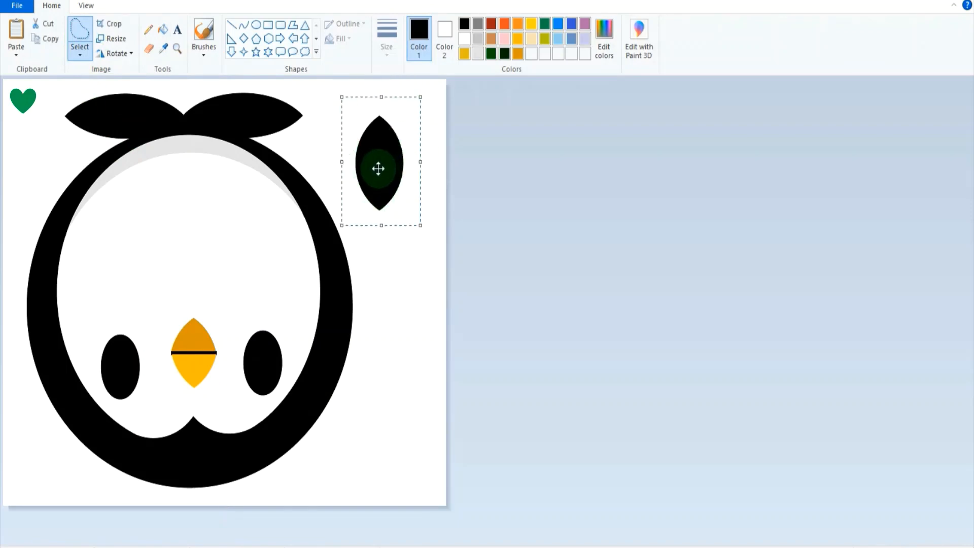
mouse_move(378, 168)
mouse_down()
mouse_move(35, 256)
mouse_move(32, 233)
mouse_move(45, 259)
mouse_up()
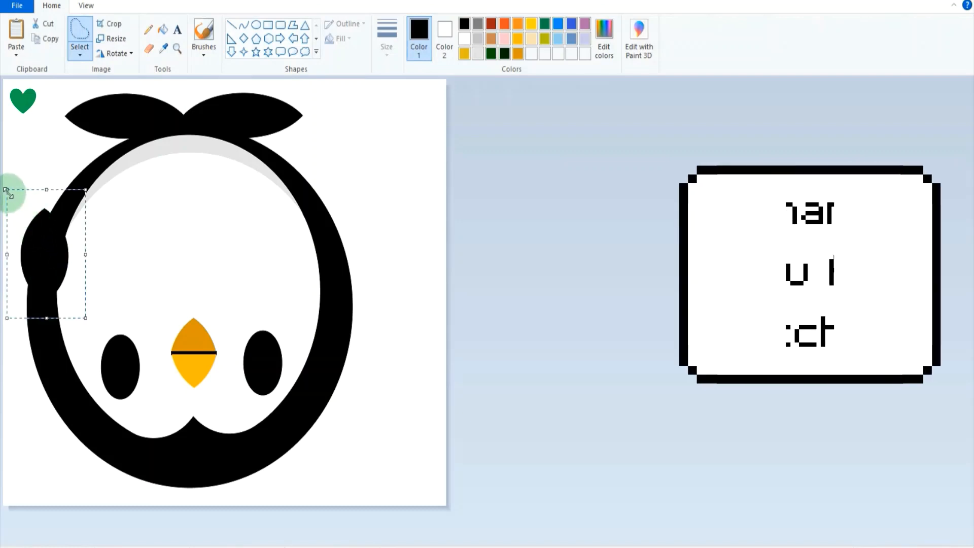
drag(6, 192, 2, 166)
drag(45, 252, 335, 249)
click(125, 88)
Select the whole drawing and flip it vertically so the penguin stands on its feet.
click(84, 56)
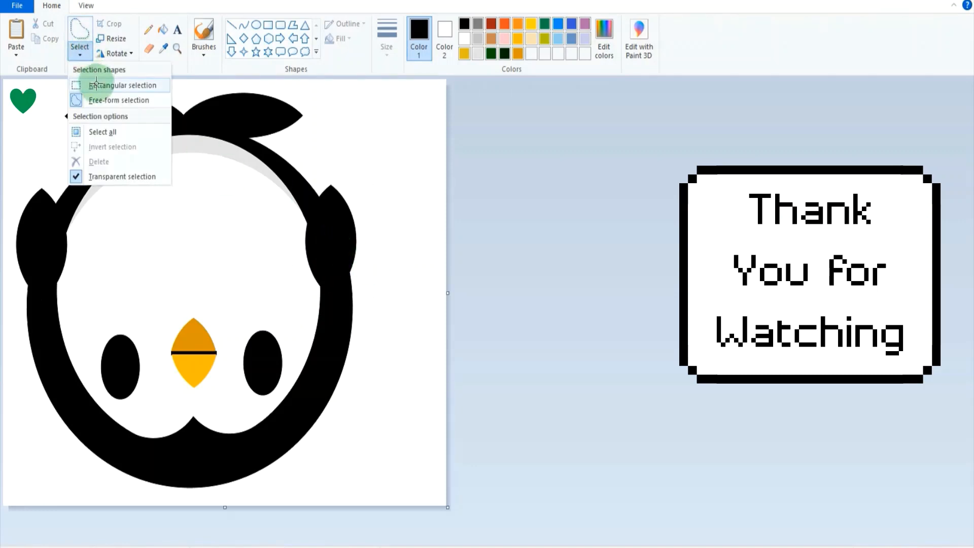
click(132, 134)
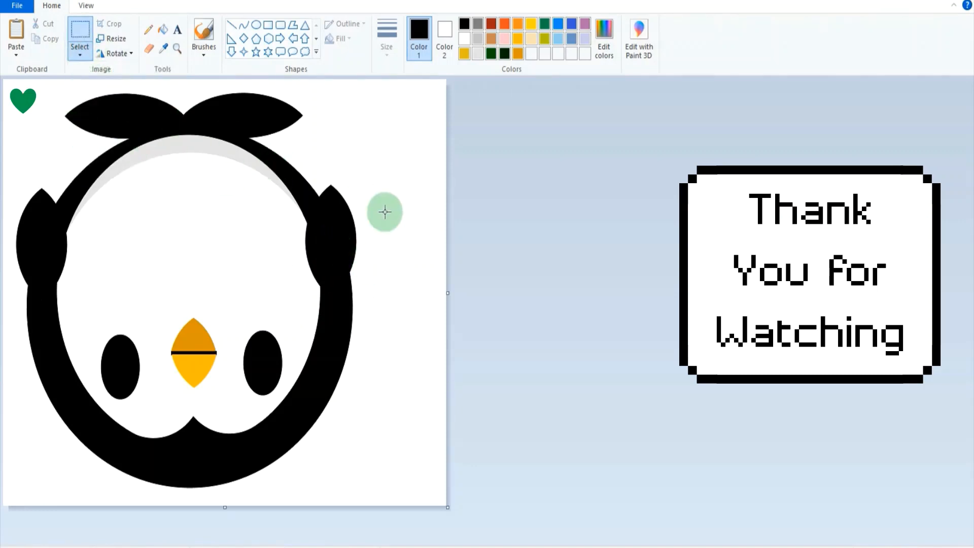
click(129, 57)
click(131, 114)
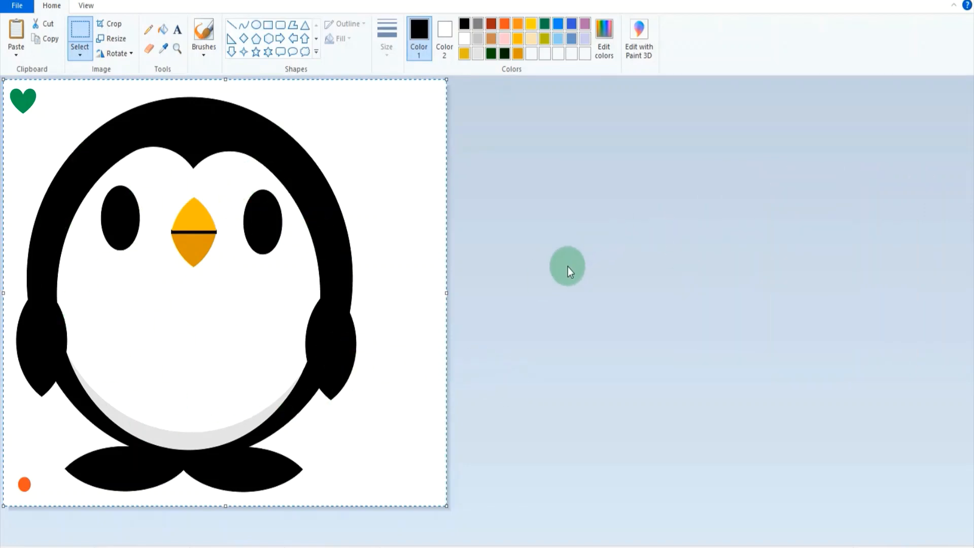
Save the drawing as a PNG file named Penguin 2021 in the BLANK IMAGE 01 folder.
click(17, 6)
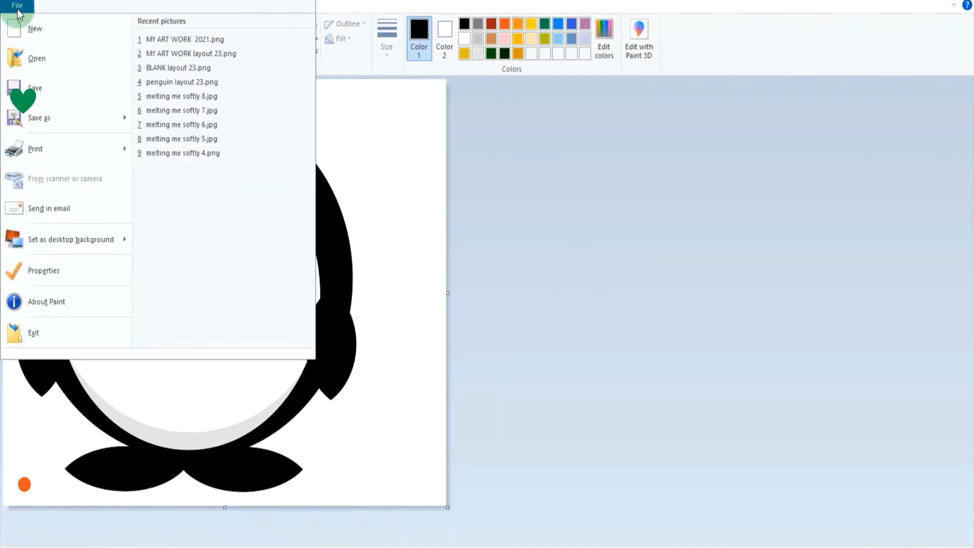
click(32, 114)
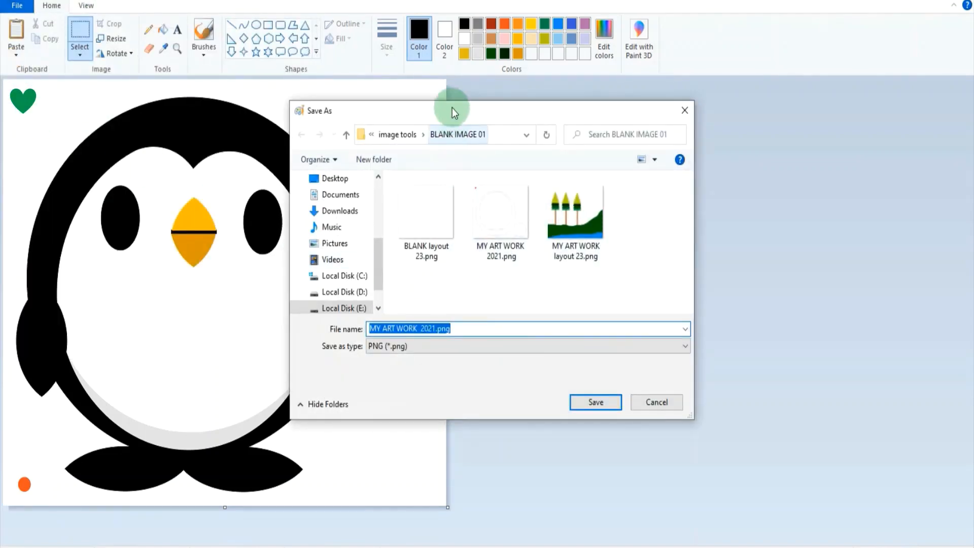
drag(452, 107, 534, 124)
text(MY)
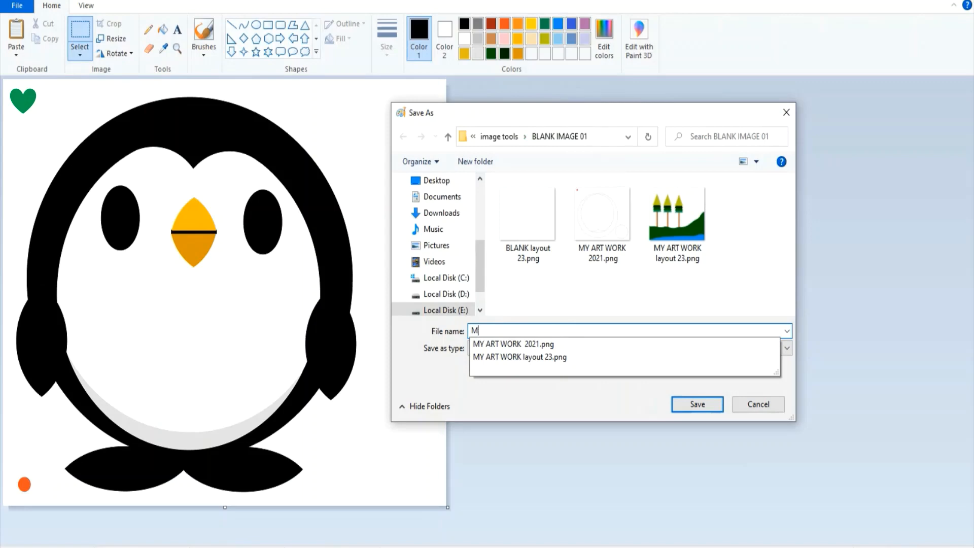
key(BackSpace)
text(Penguin 2021)
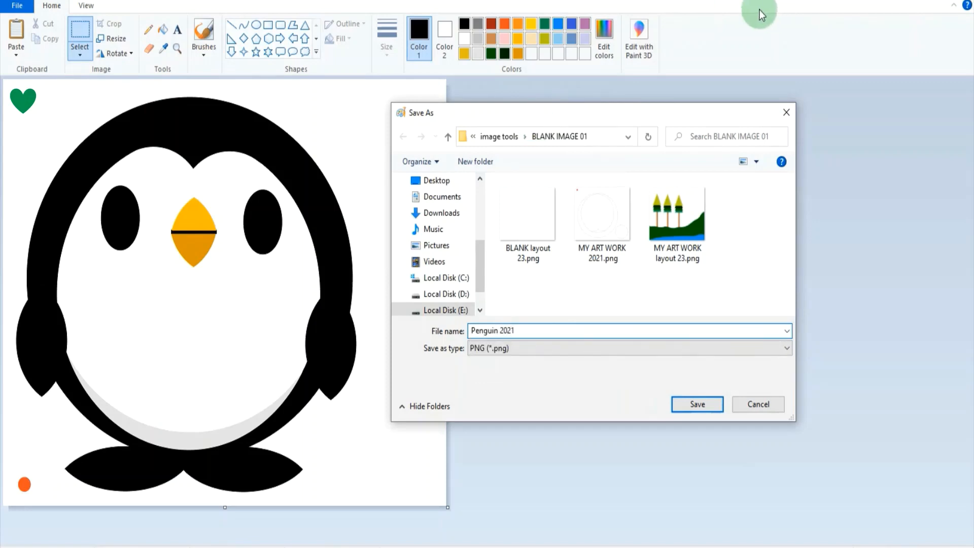
click(714, 406)
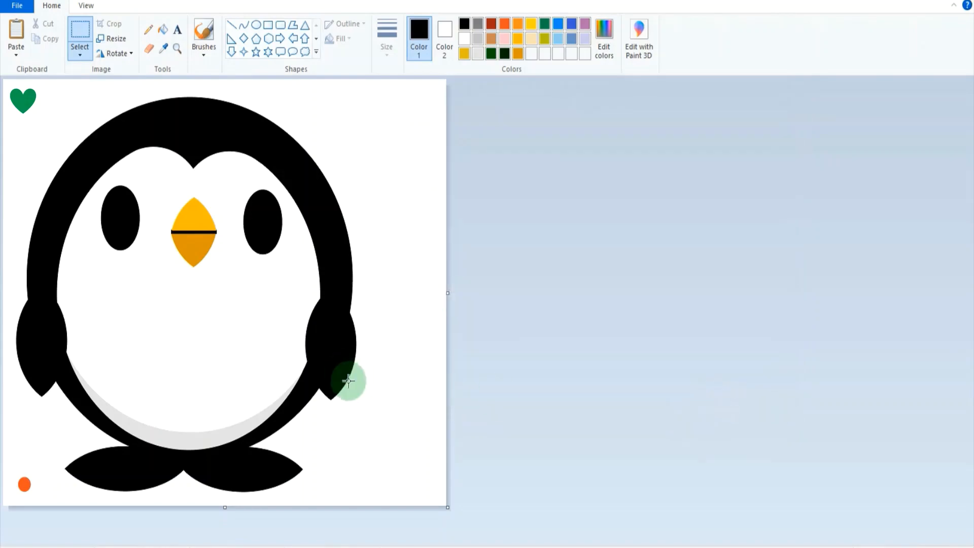